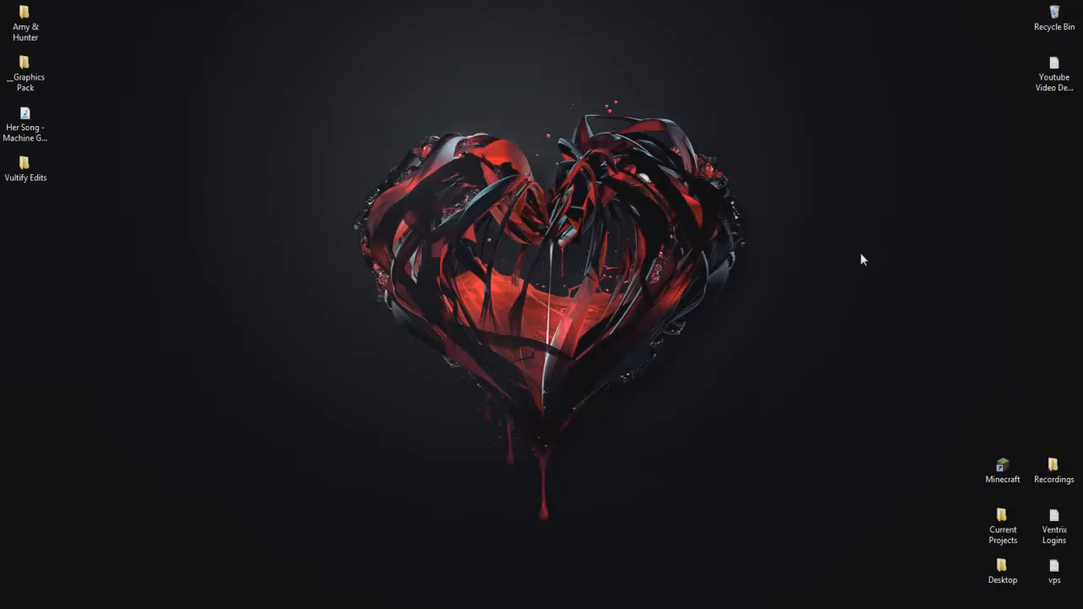
left_click_drag(771, 55, 310, 532)
left_click_drag(548, 79, 546, 526)
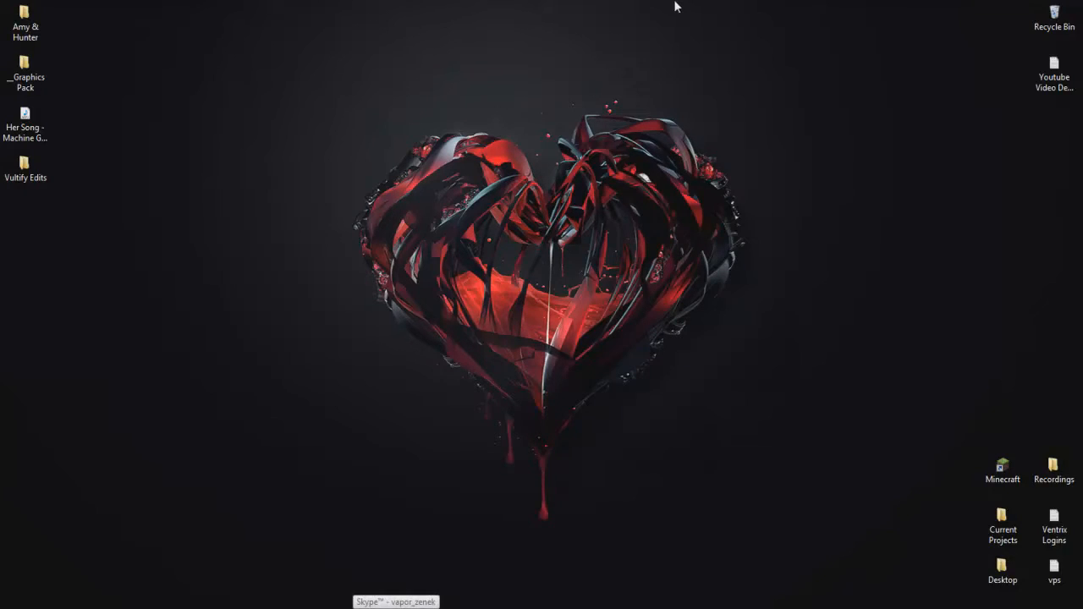
mouse_move(821, 44)
left_mouse_down()
mouse_move(286, 550)
mouse_move(770, 67)
mouse_move(808, 55)
left_mouse_up()
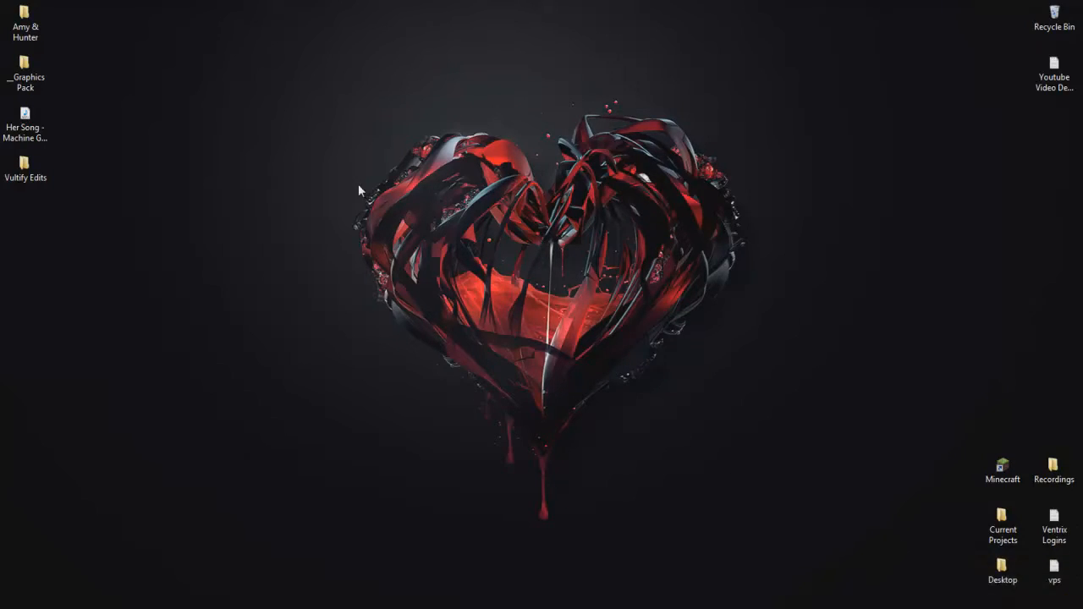
Open the Vultify Edits folder inside Current Projects and preview the Vulify CEL image.
double_click(1003, 525)
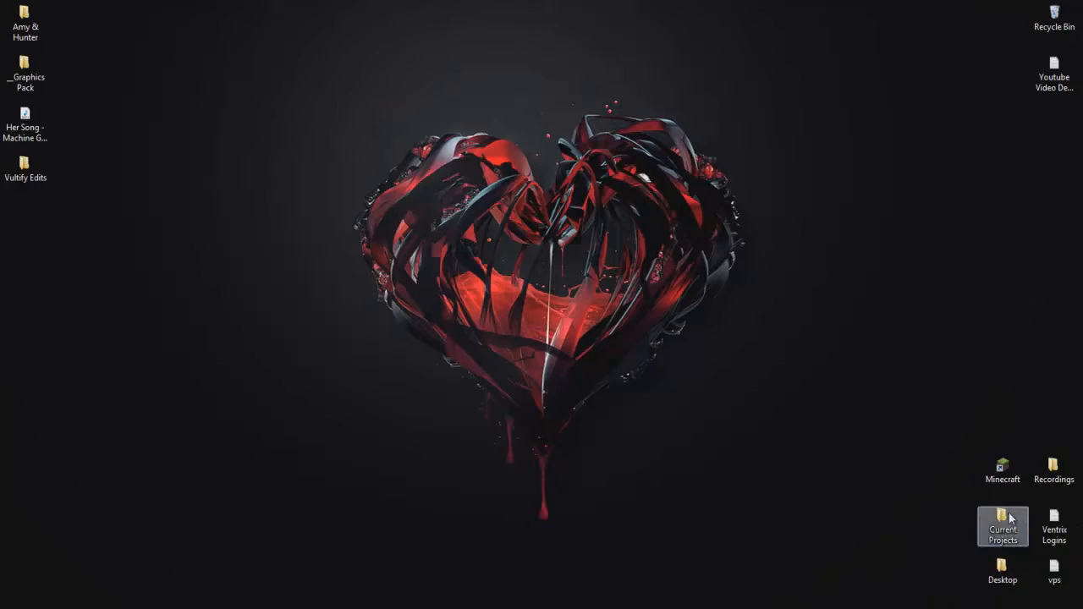
left_click(485, 184)
double_click(485, 185)
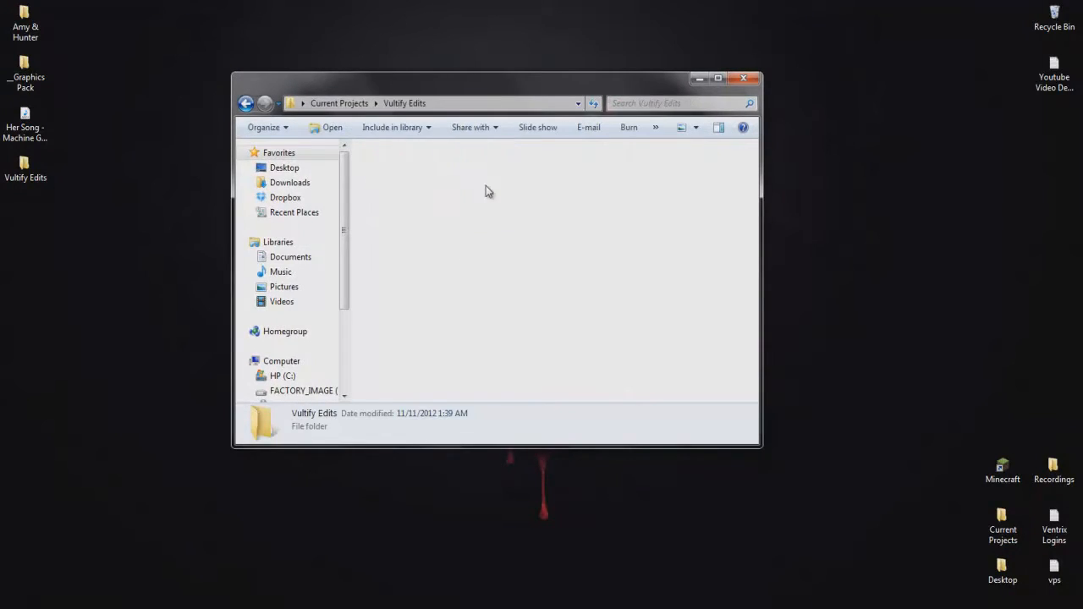
right_click(554, 193)
left_click(584, 252)
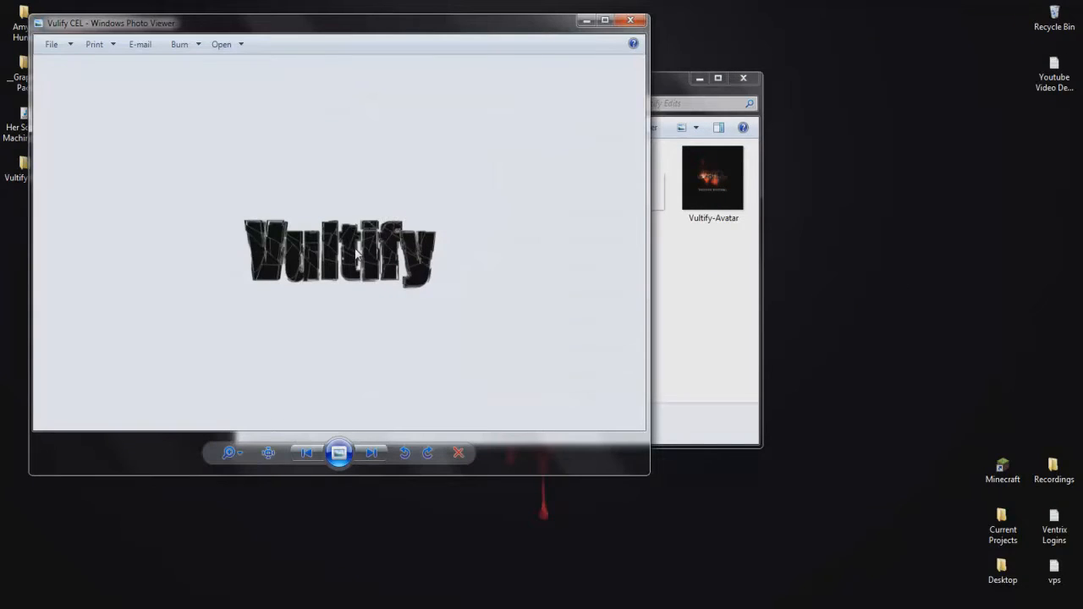
left_click(630, 21)
Preview the Vulify image from the Vultify Edits folder and close the viewer.
right_click(625, 163)
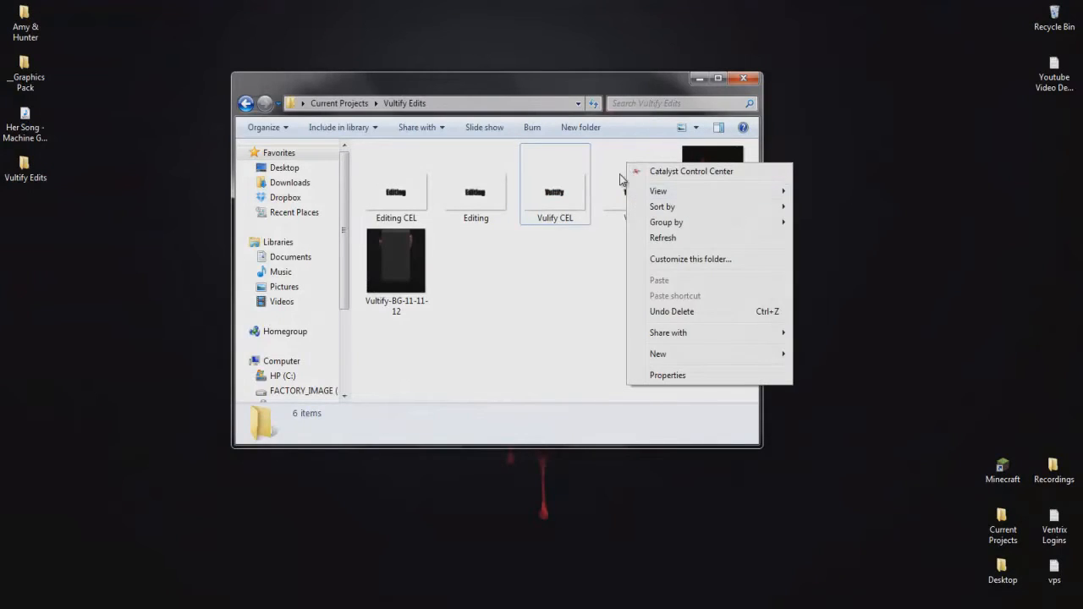
right_click(631, 181)
left_click(643, 249)
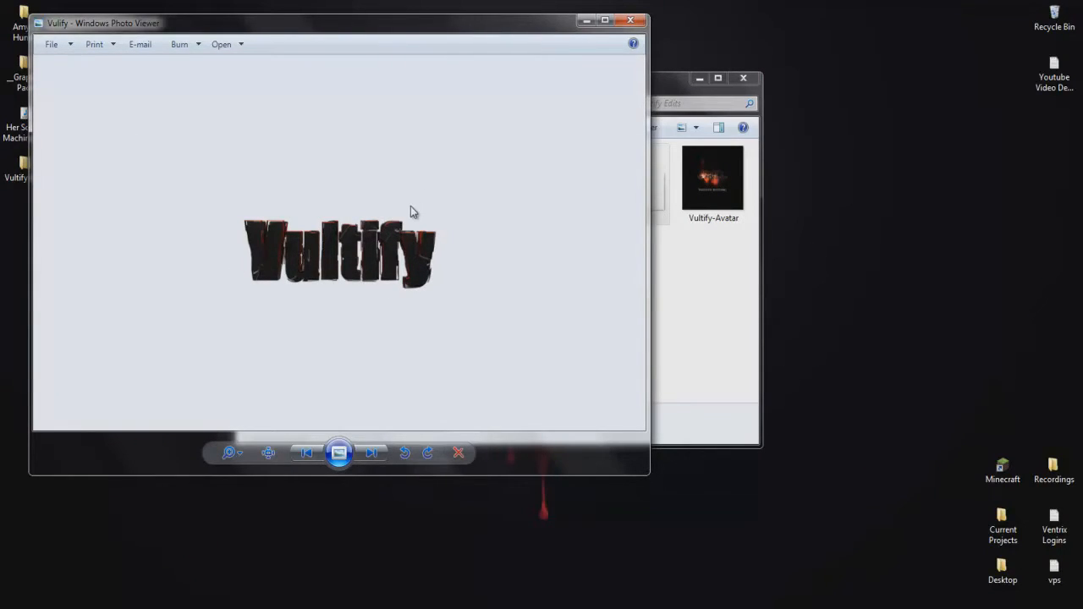
left_click(630, 21)
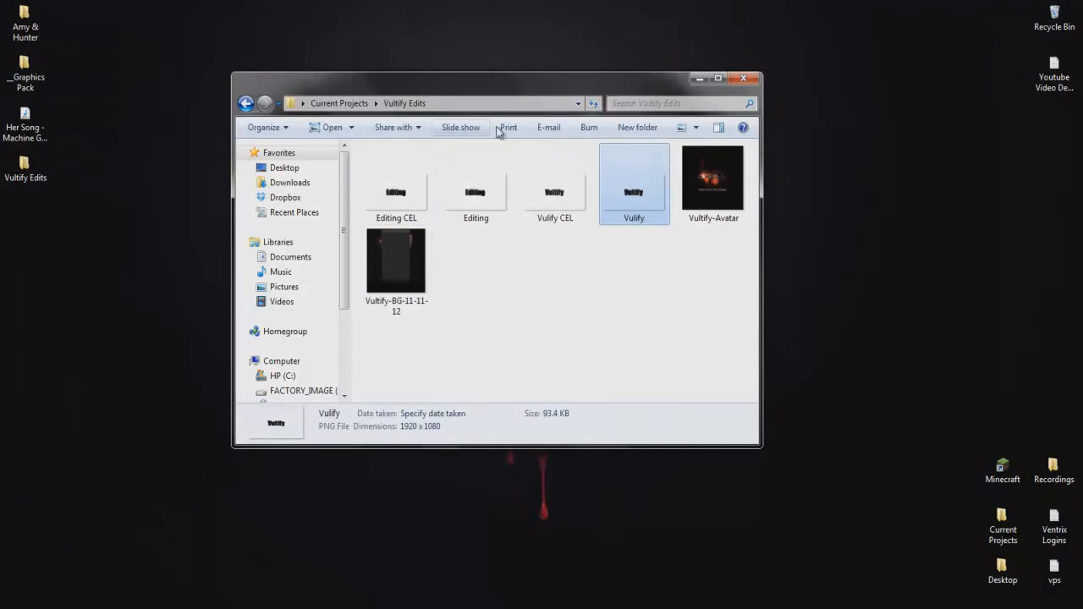
Preview the Vultify-BG-11-11-12 image up close, and close both the viewer and the folder window.
right_click(374, 259)
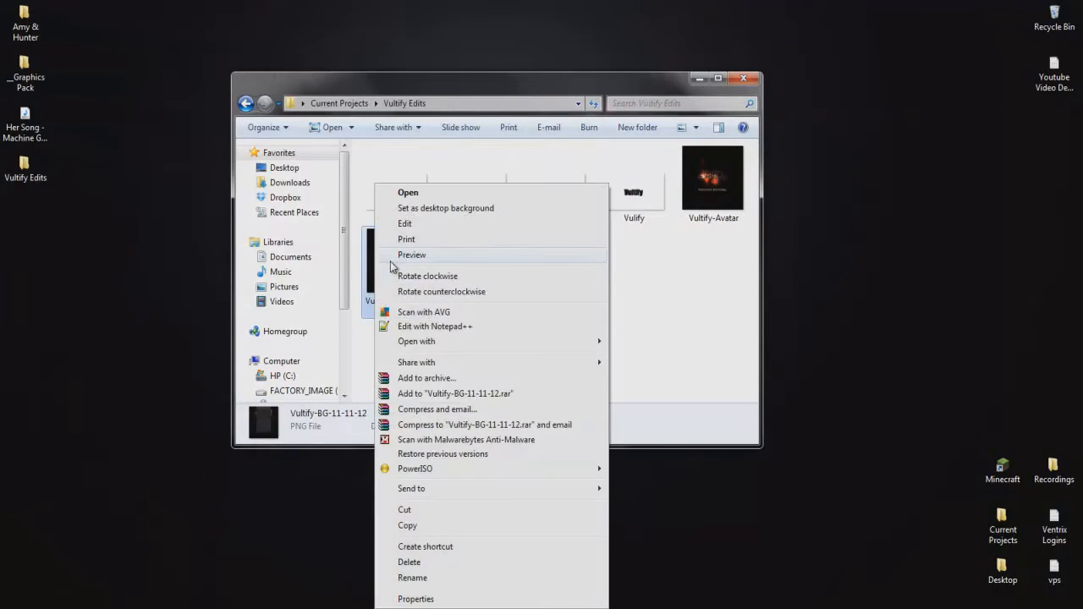
left_click(387, 258)
scroll(334, 213, "up", 5)
left_click_drag(333, 213, 330, 298)
left_click_drag(338, 260, 622, 394)
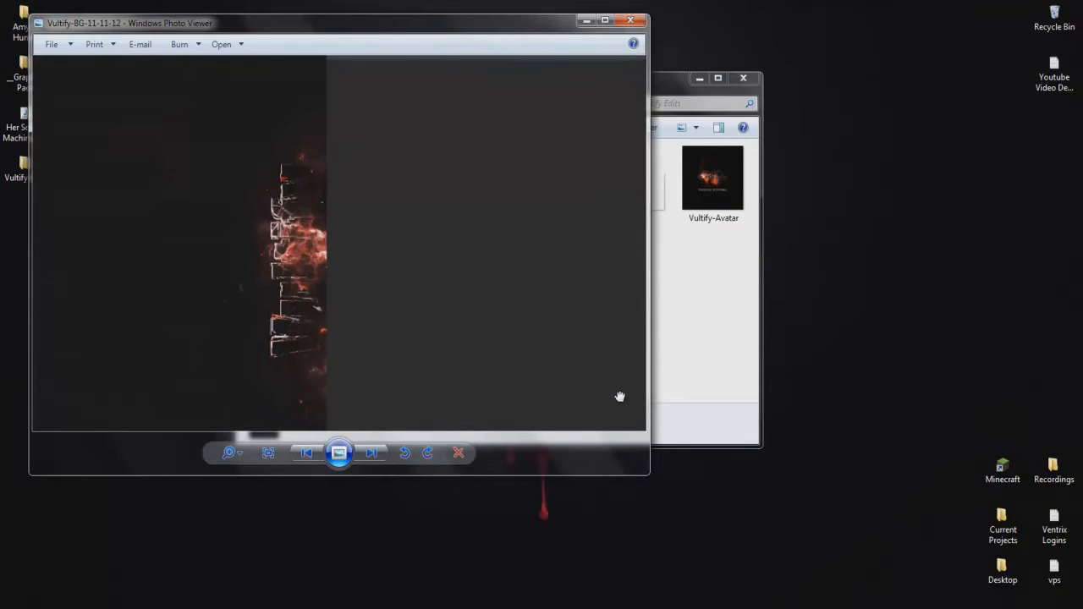
left_click(630, 19)
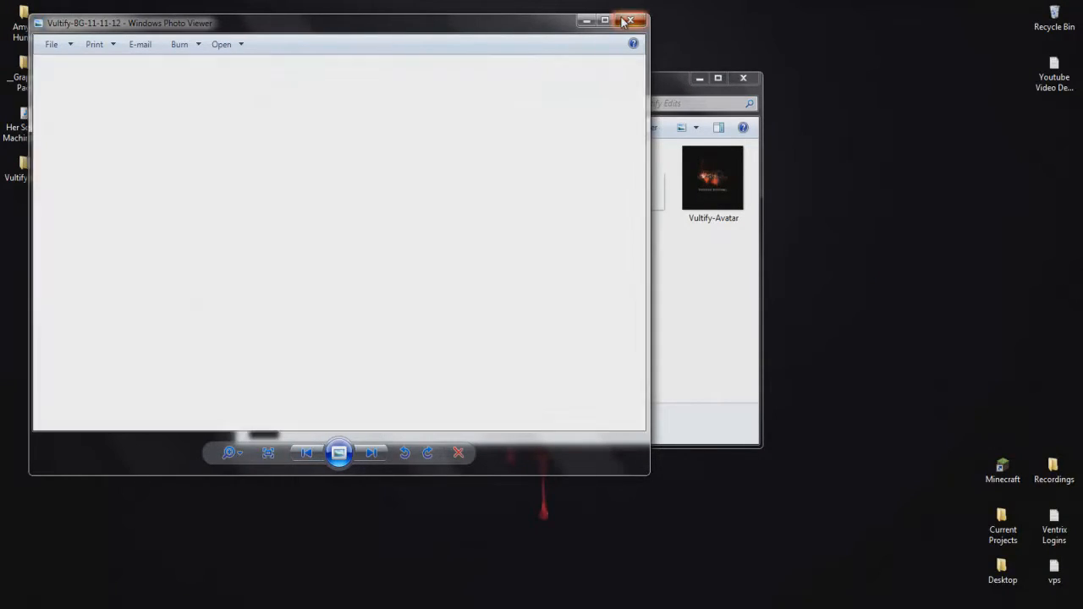
left_click(744, 79)
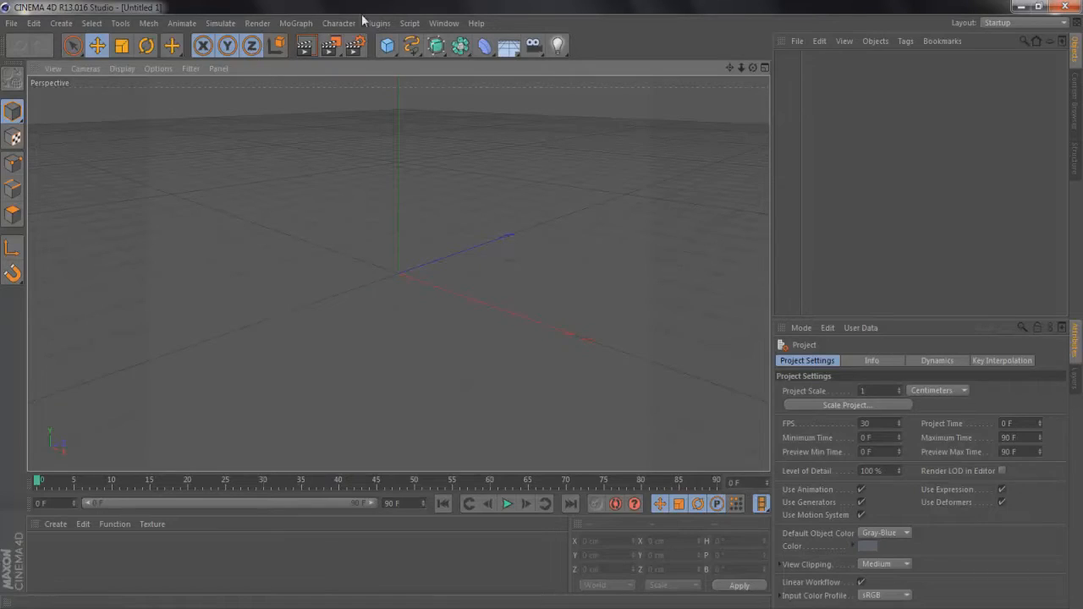
Switch to Cinema 4D and open the Chrome Lightstudio by EE scene from the Chrome Light Room folder in Lightrooms.
left_click(376, 23)
mouse_move(374, 68)
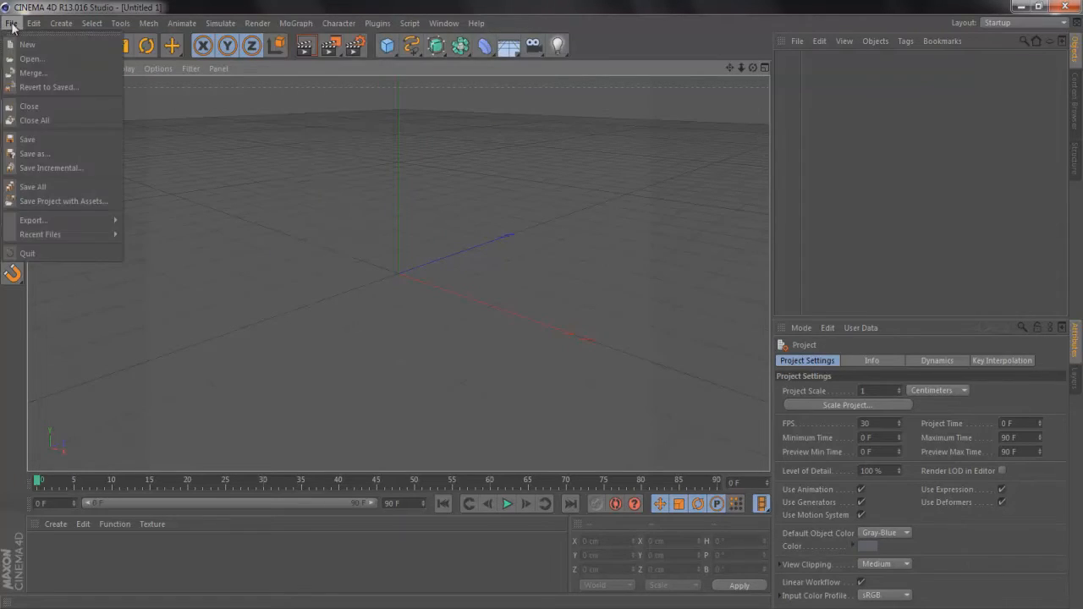
left_click(26, 61)
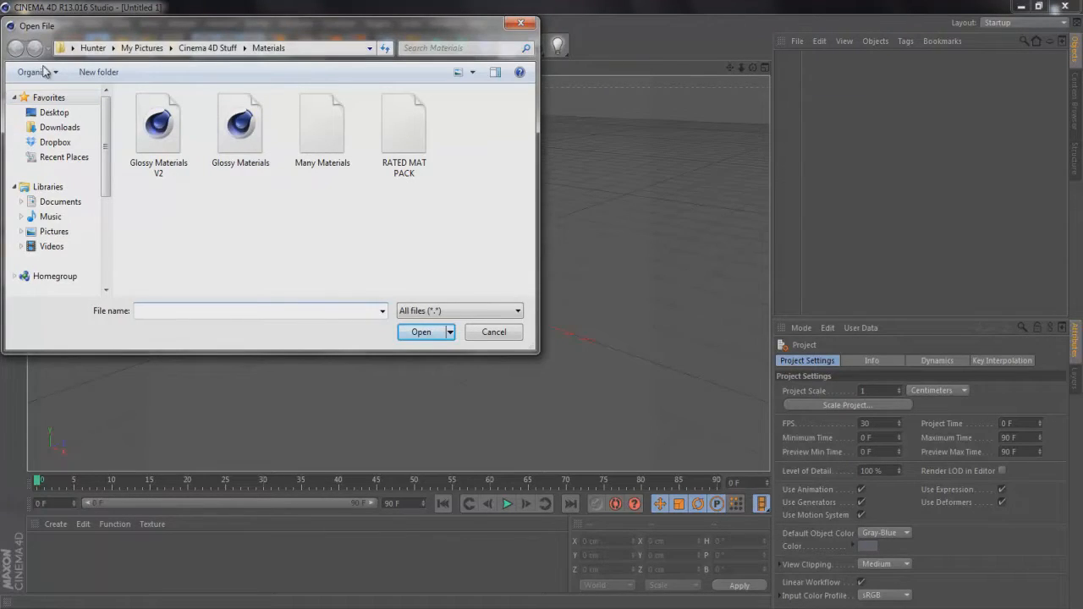
left_click(212, 48)
double_click(147, 140)
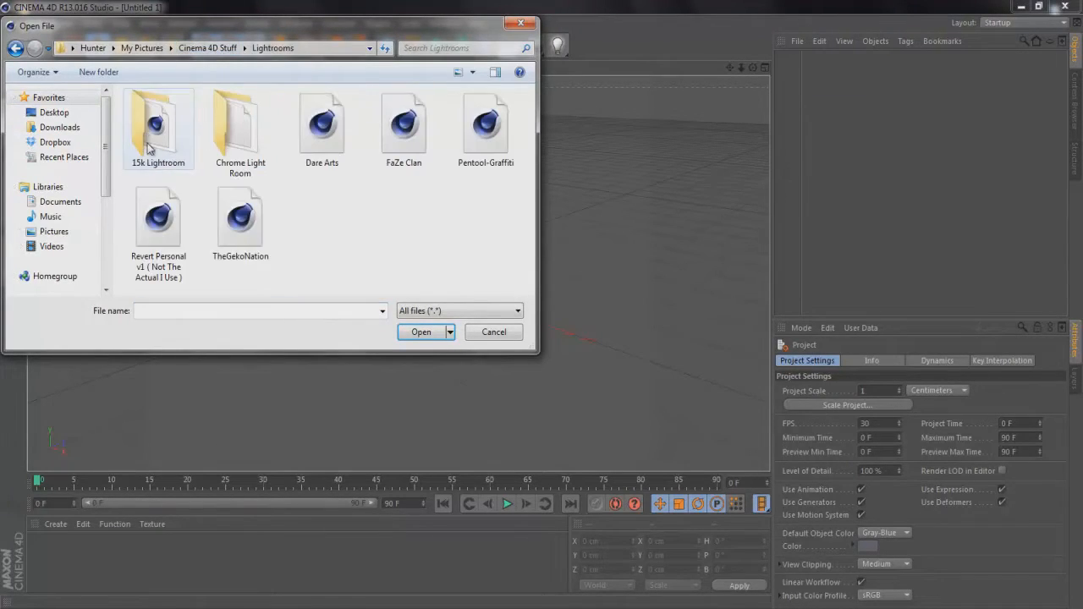
double_click(239, 127)
double_click(247, 127)
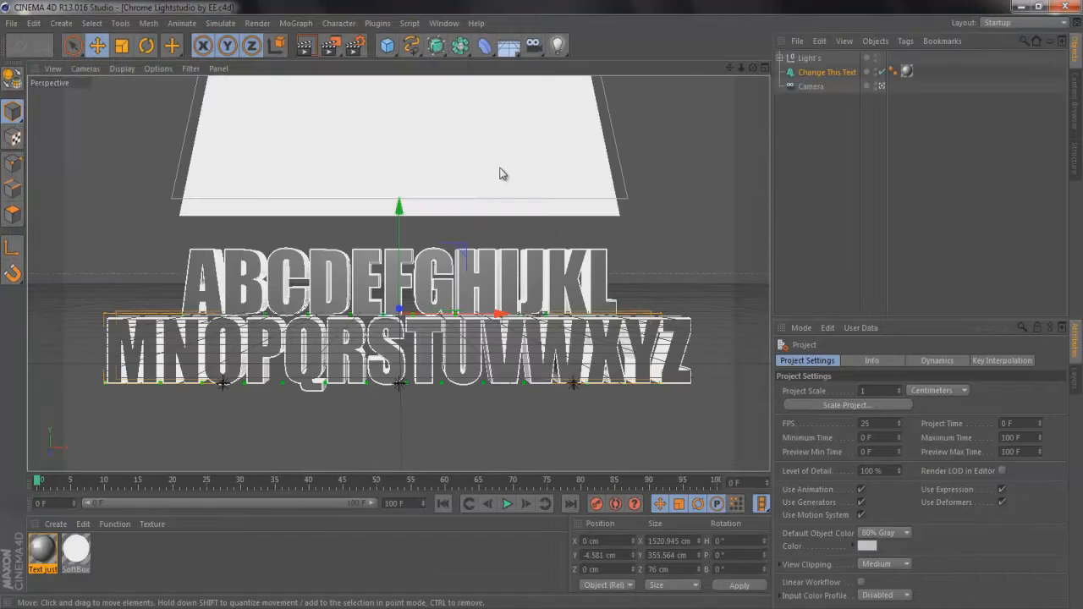
Display the object properties of the Change This Text object and select all of its text.
left_click(829, 72)
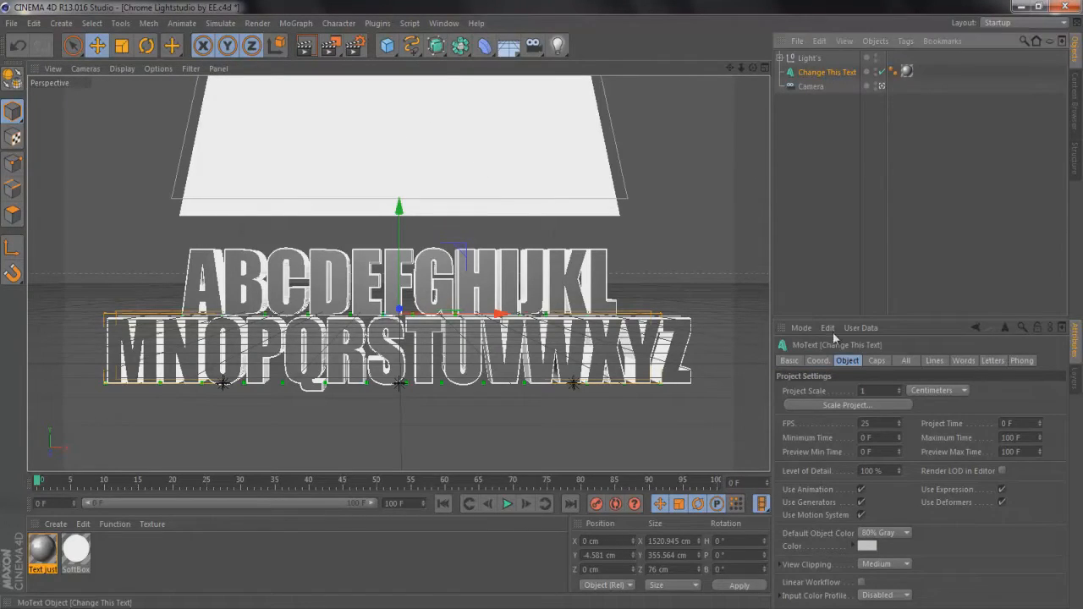
left_click(847, 361)
left_click(883, 431)
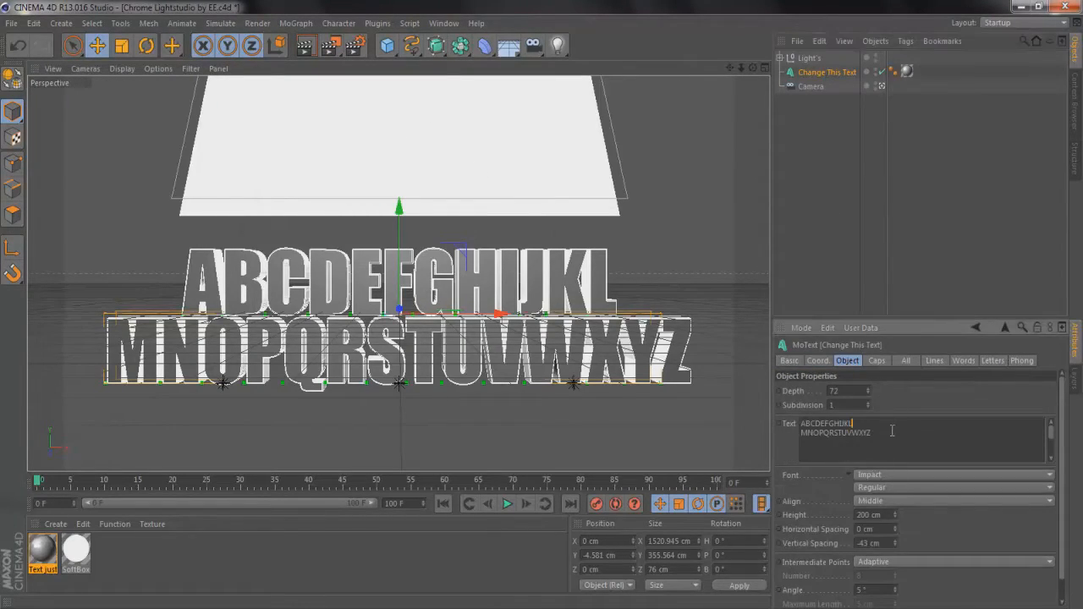
key("ctrl+a")
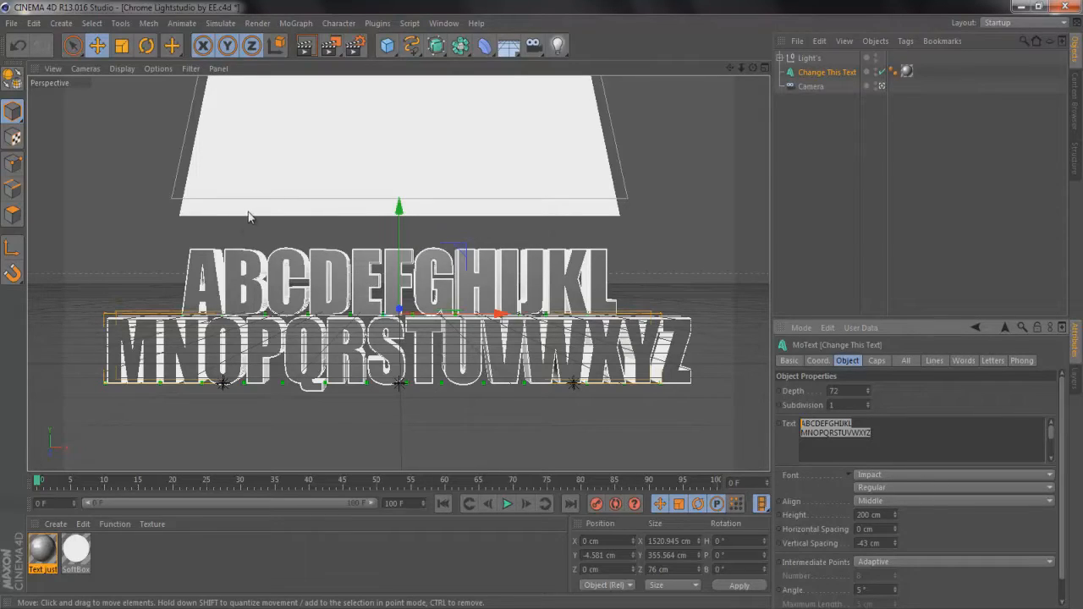
Rename the Change This Text object to MoText.
left_click(293, 24)
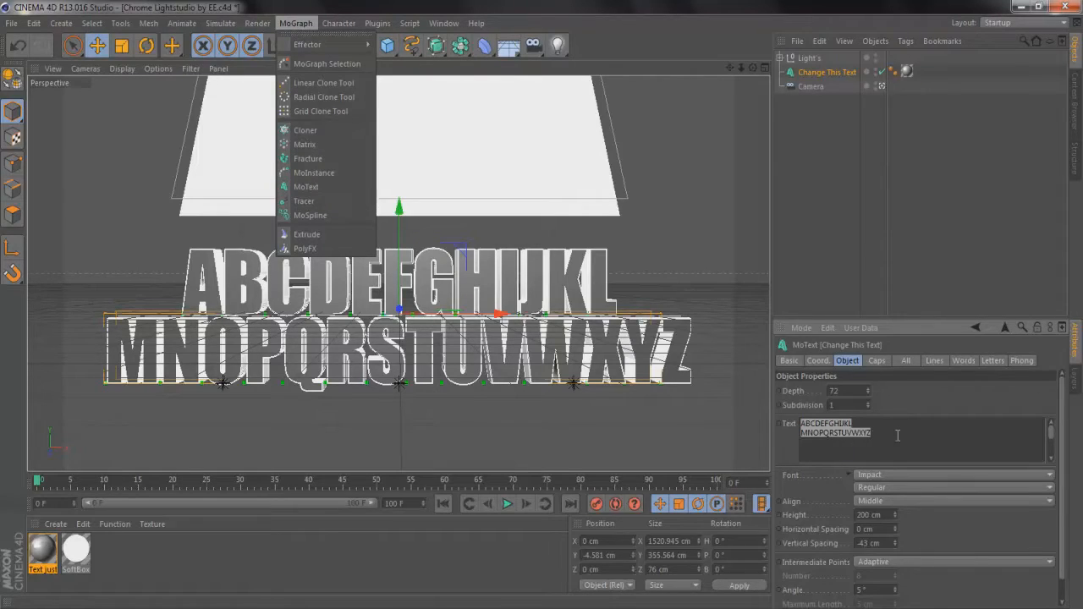
key("Escape")
double_click(827, 73)
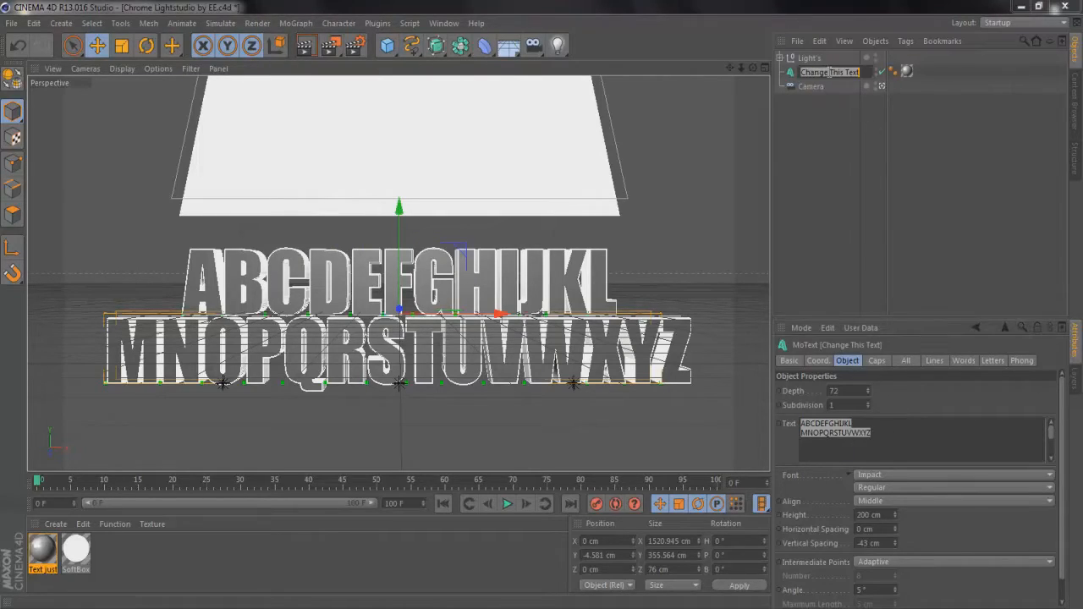
type("MoText")
key("Return")
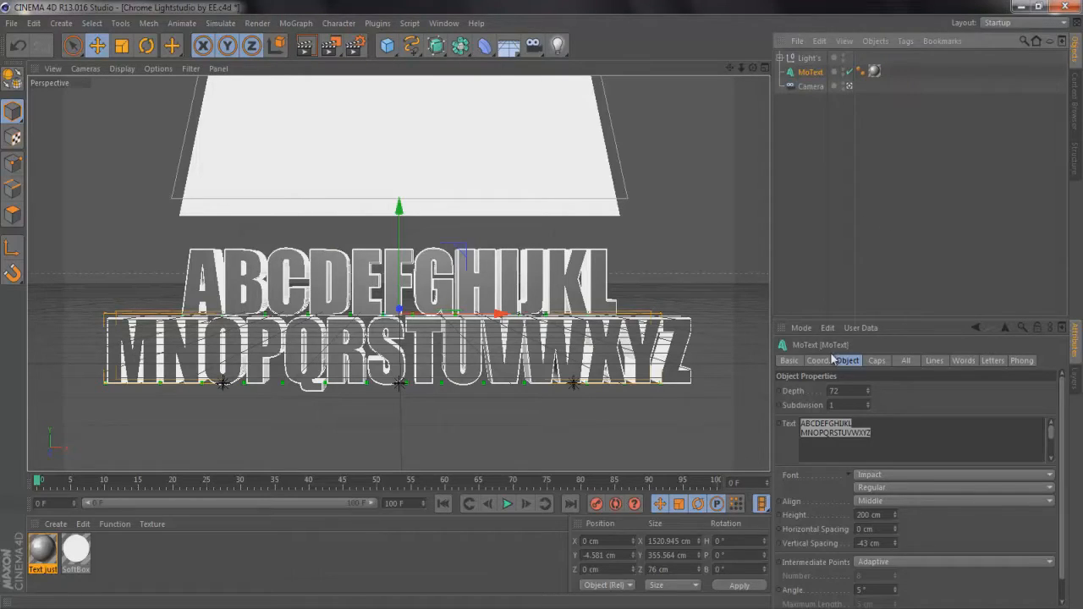
Replace the MoText object's alphabet text with "Tutorial".
left_click(882, 443)
key("ctrl+a")
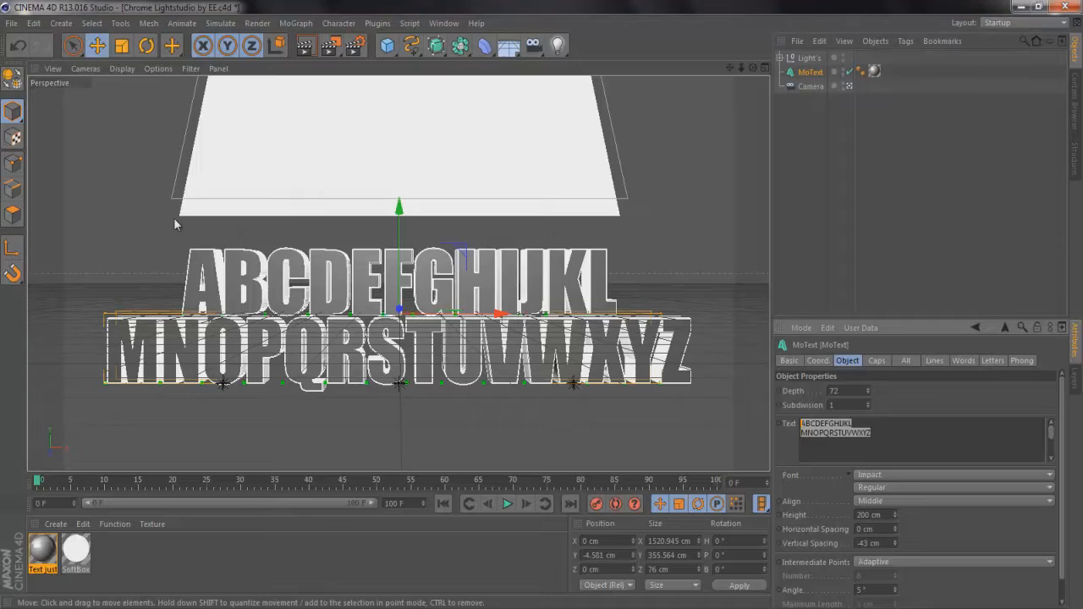
type("Tutorial")
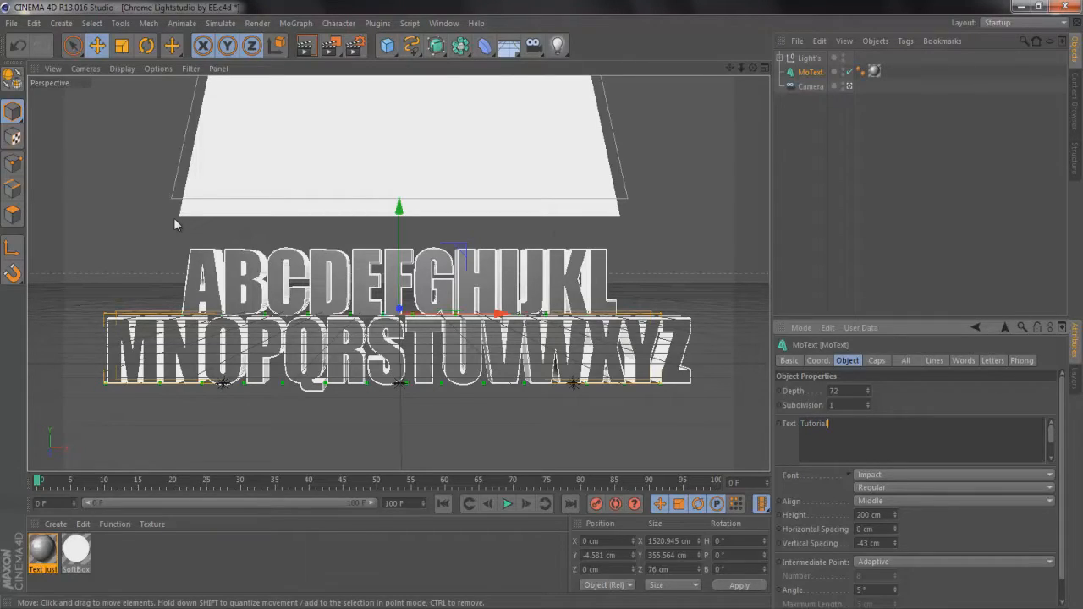
left_click(812, 73)
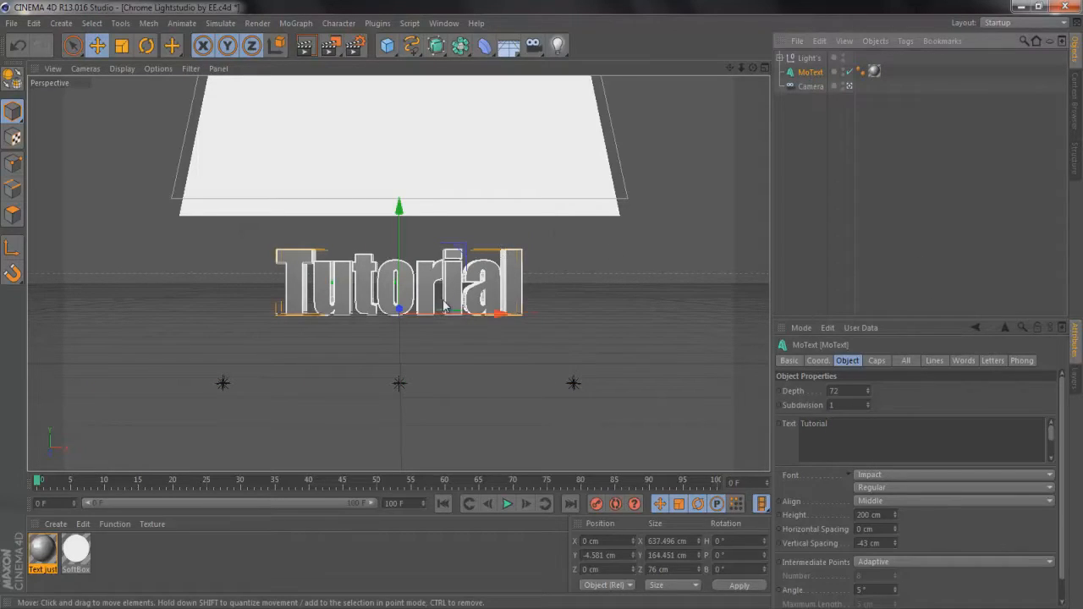
Render a preview of the Tutorial text in the perspective view and return to the normal display.
scroll(541, 307, "up", 7)
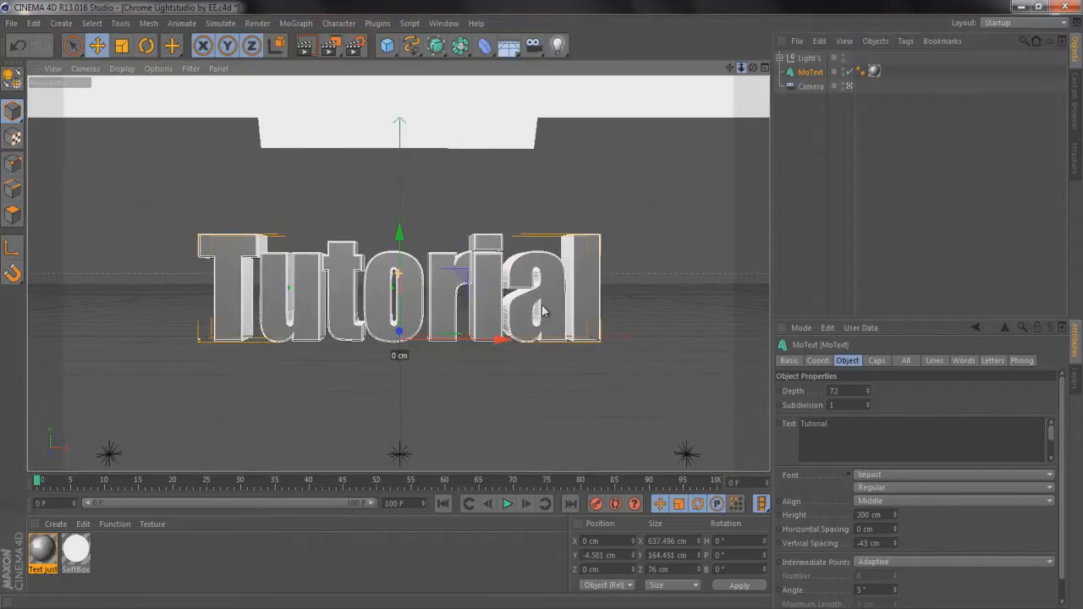
scroll(542, 307, "down", 2)
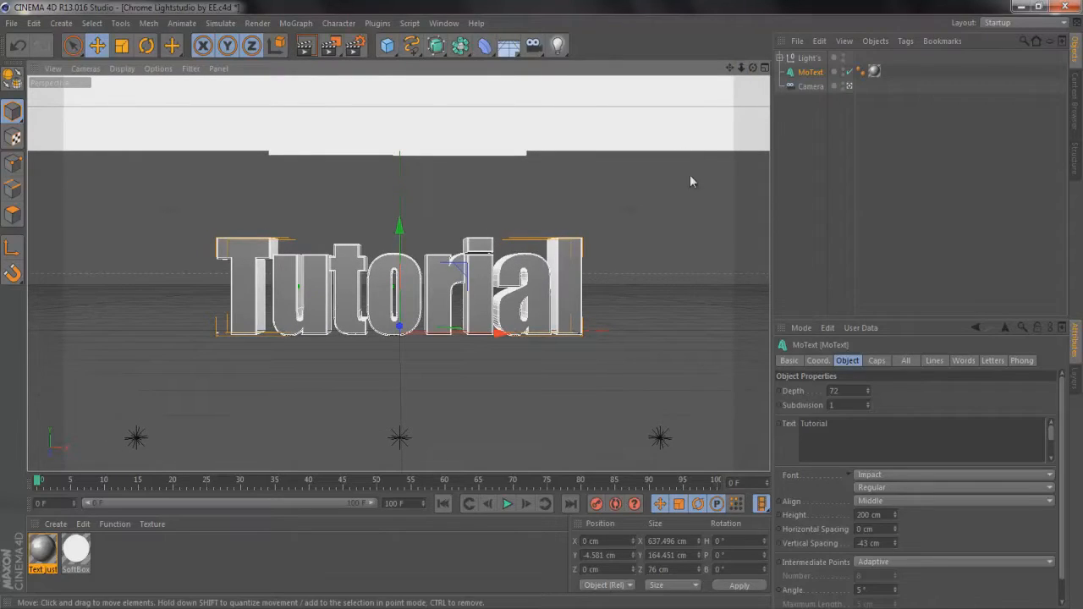
key("ctrl+r")
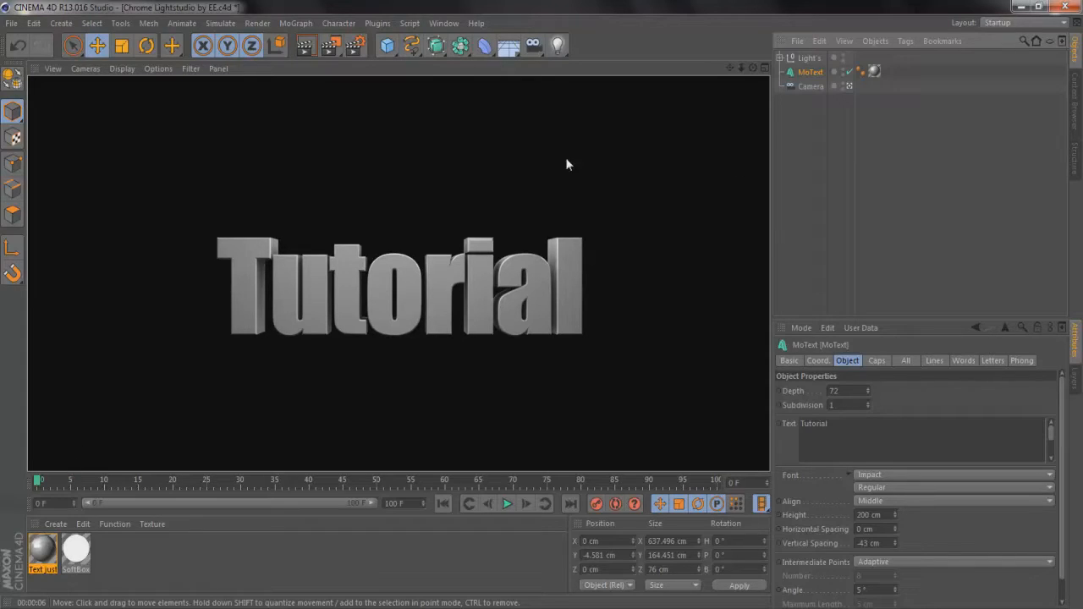
left_click(752, 69)
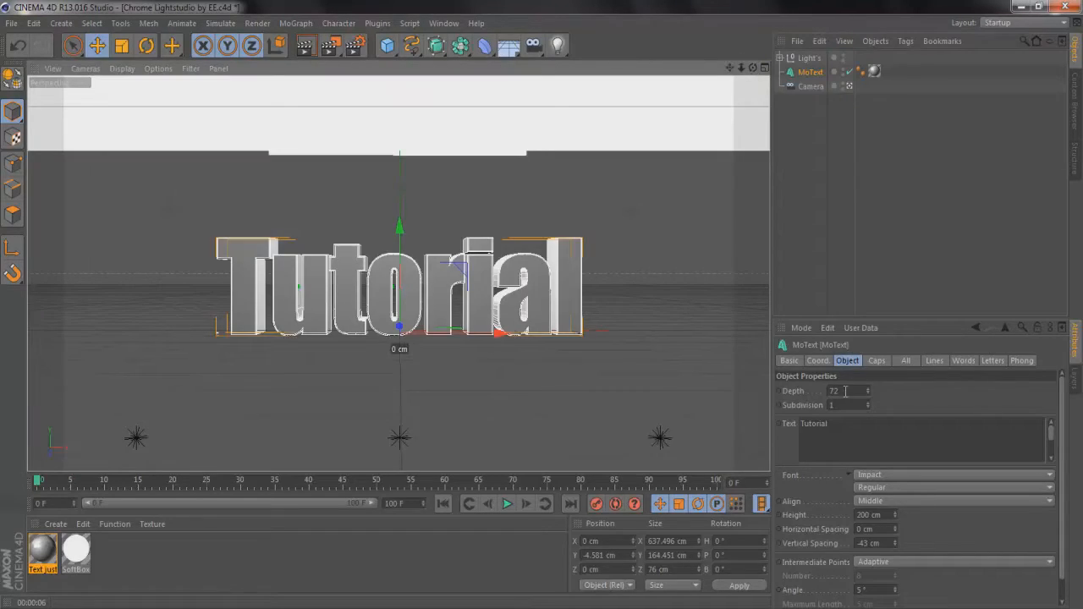
Set the MoText object's depth to 150.
left_click(845, 391)
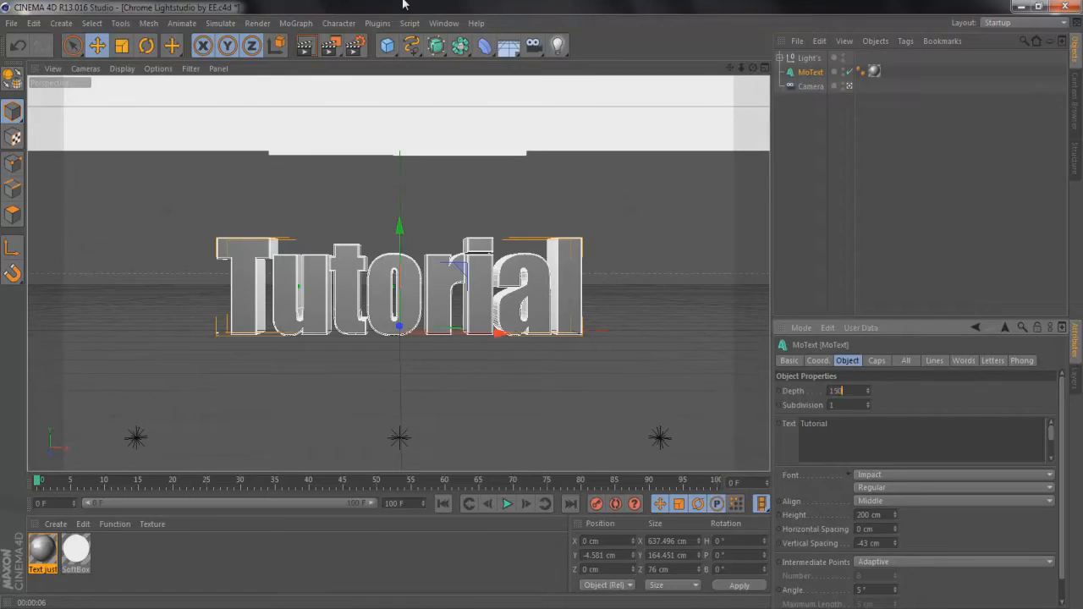
type("150")
key("Return")
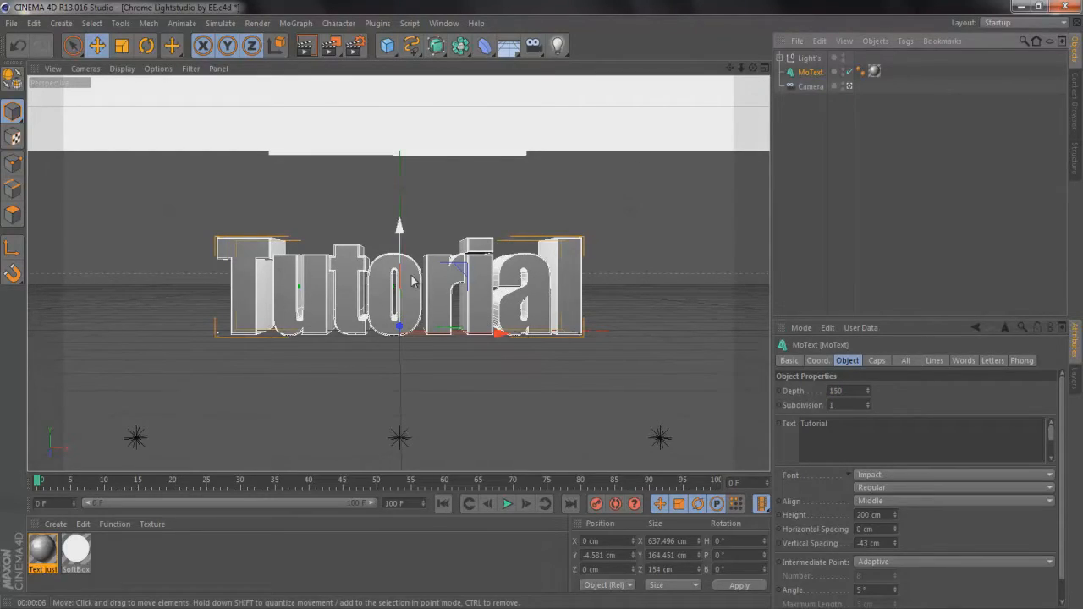
Load the Glossy Materials V2 file from the Materials folder in Cinema 4D Stuff into the scene's materials.
left_click(55, 524)
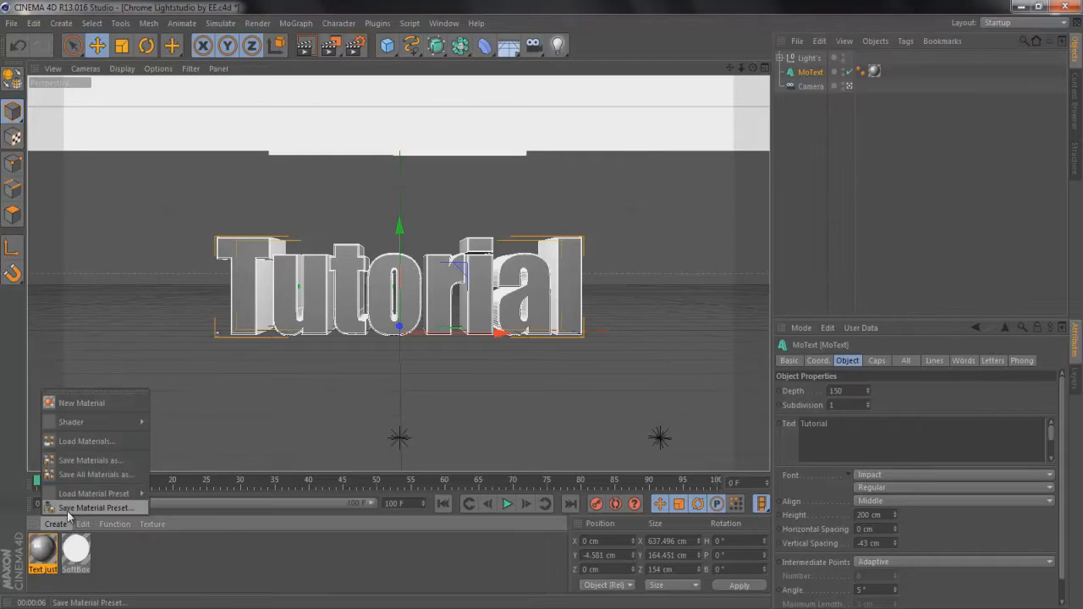
left_click(75, 441)
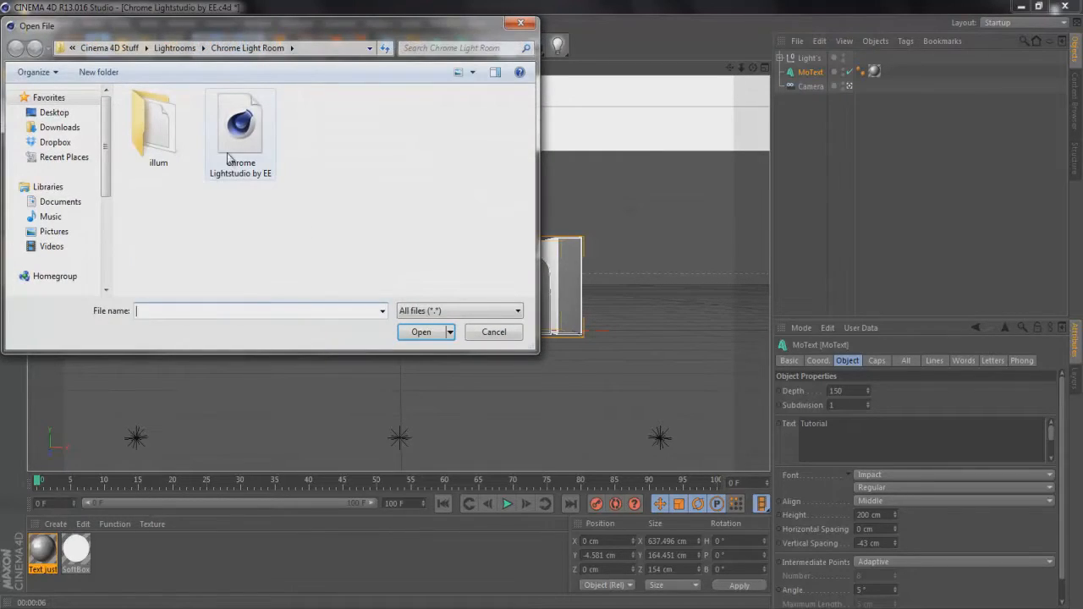
left_click(192, 49)
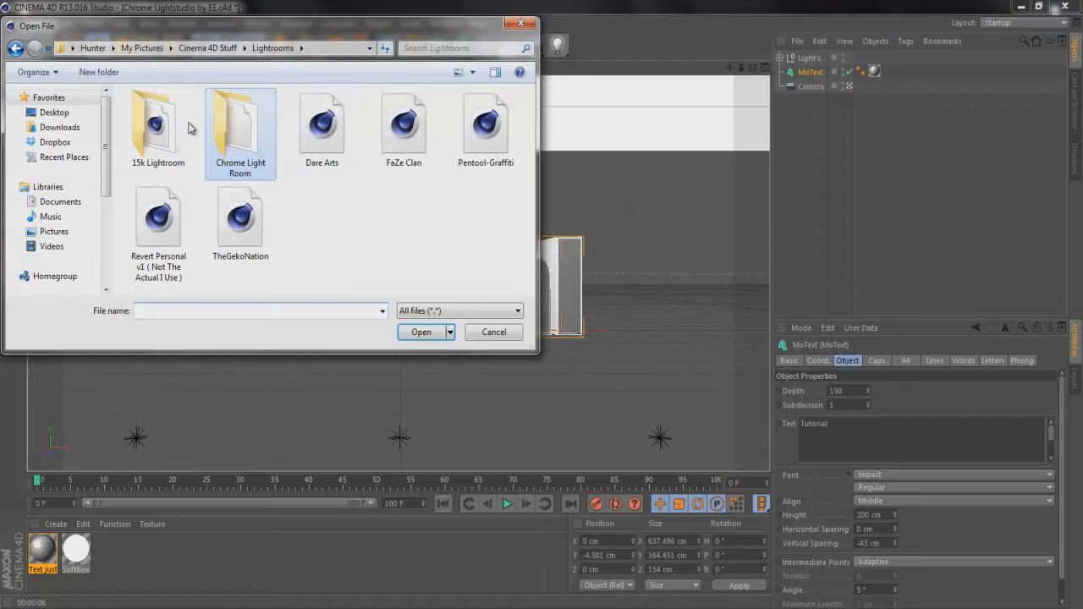
left_click(207, 48)
double_click(235, 131)
left_click(159, 129)
double_click(158, 128)
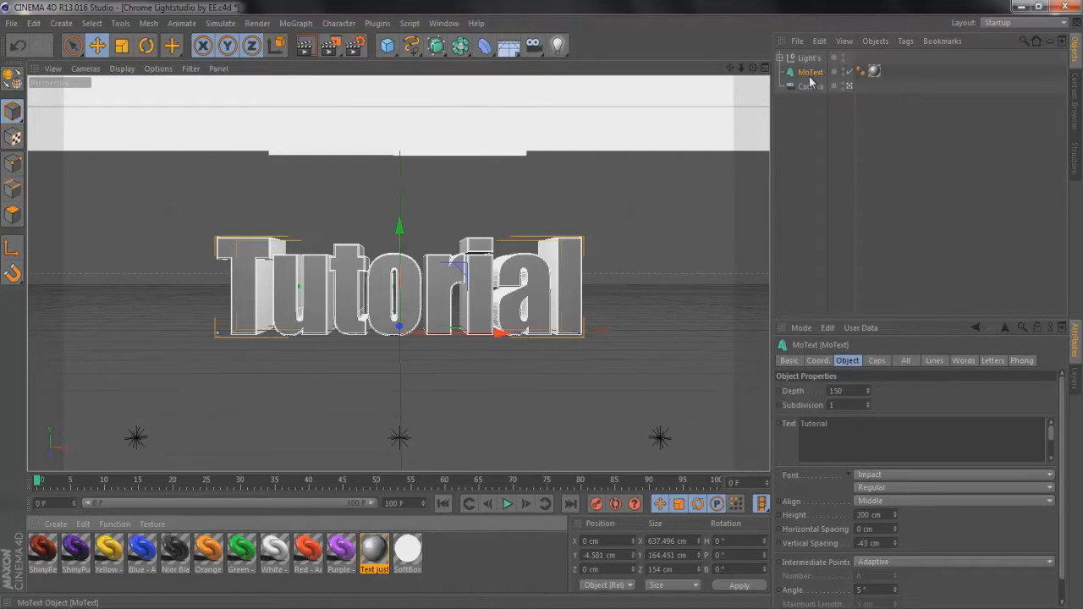
Duplicate the MoText object and place the copy directly below the original in the object list.
key("ctrl+v")
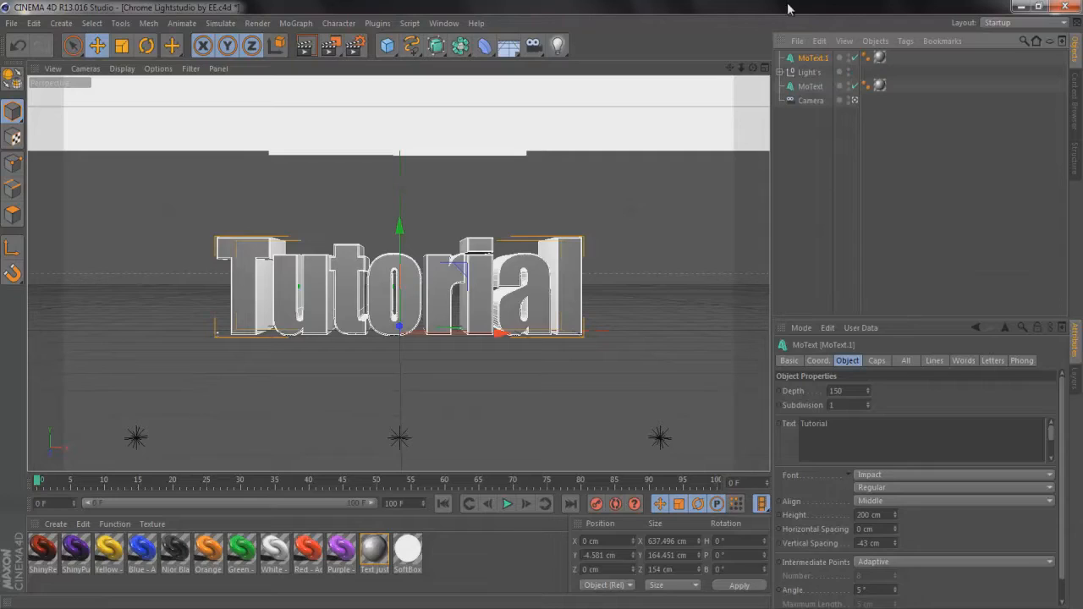
left_click_drag(812, 59, 811, 92)
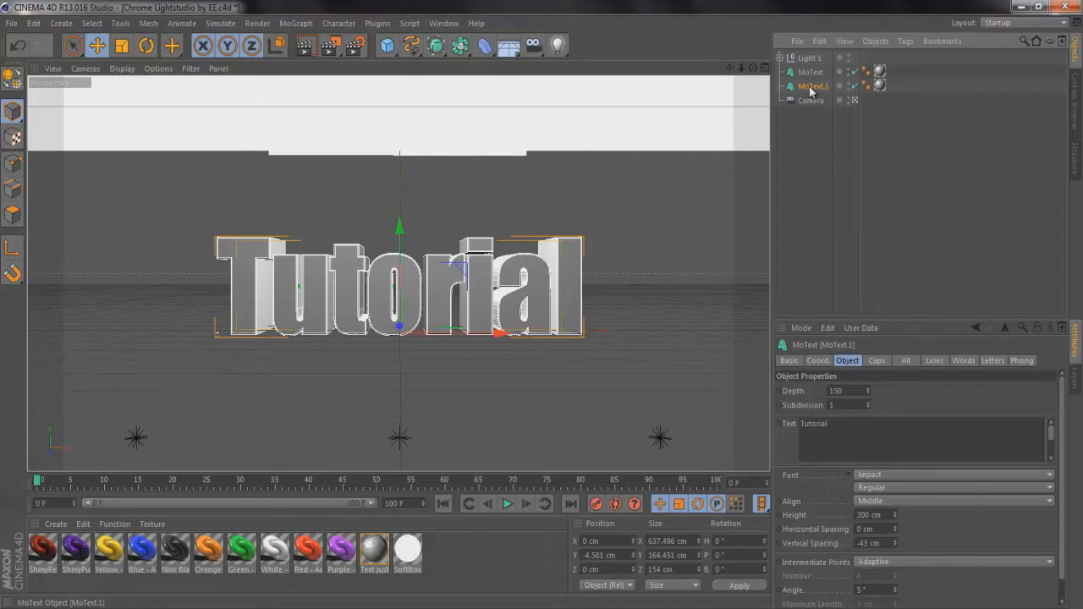
left_click(806, 72)
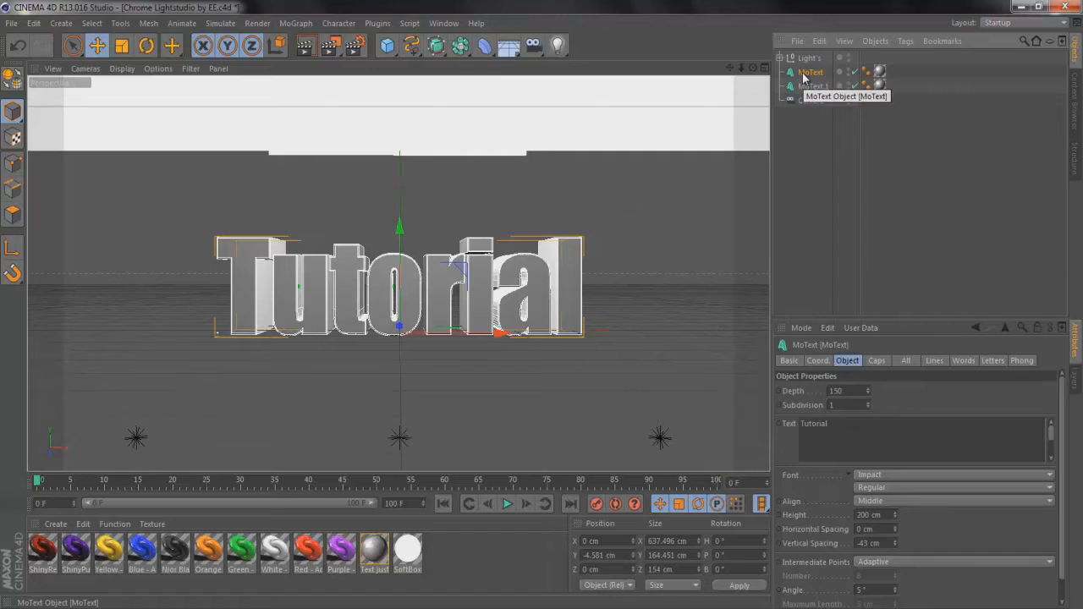
Set the start and end caps of the duplicate MoText.1 to Fillet and render a preview.
left_click(816, 87)
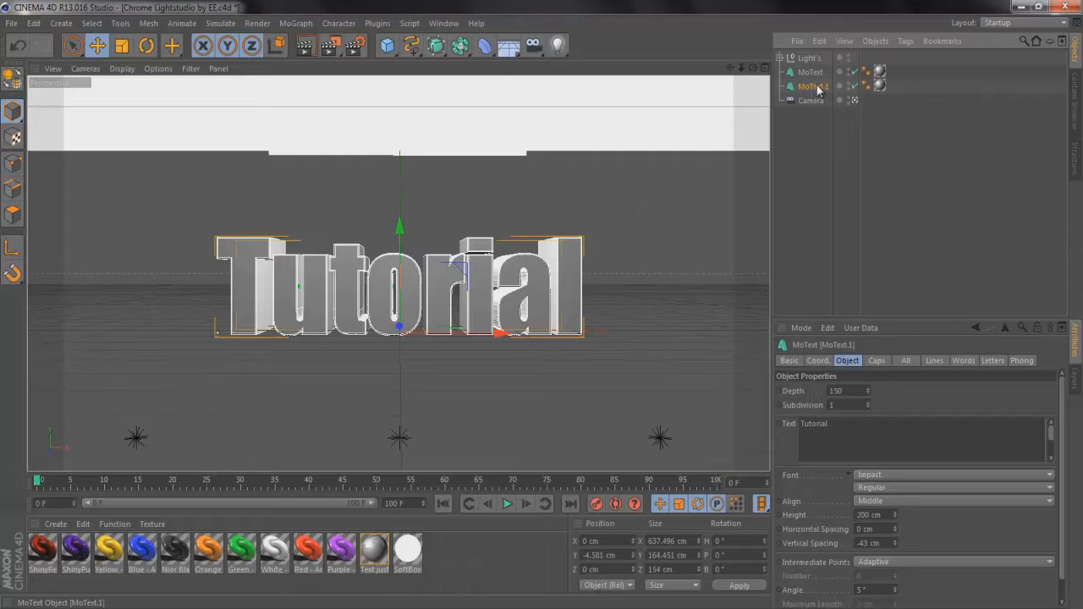
left_click(878, 360)
left_click(877, 391)
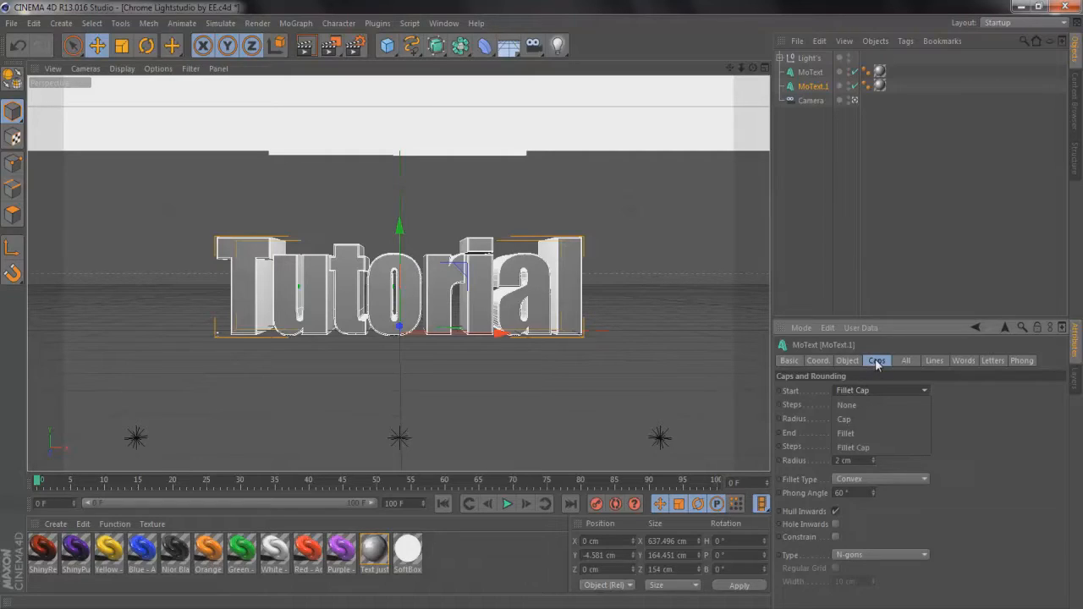
left_click(853, 434)
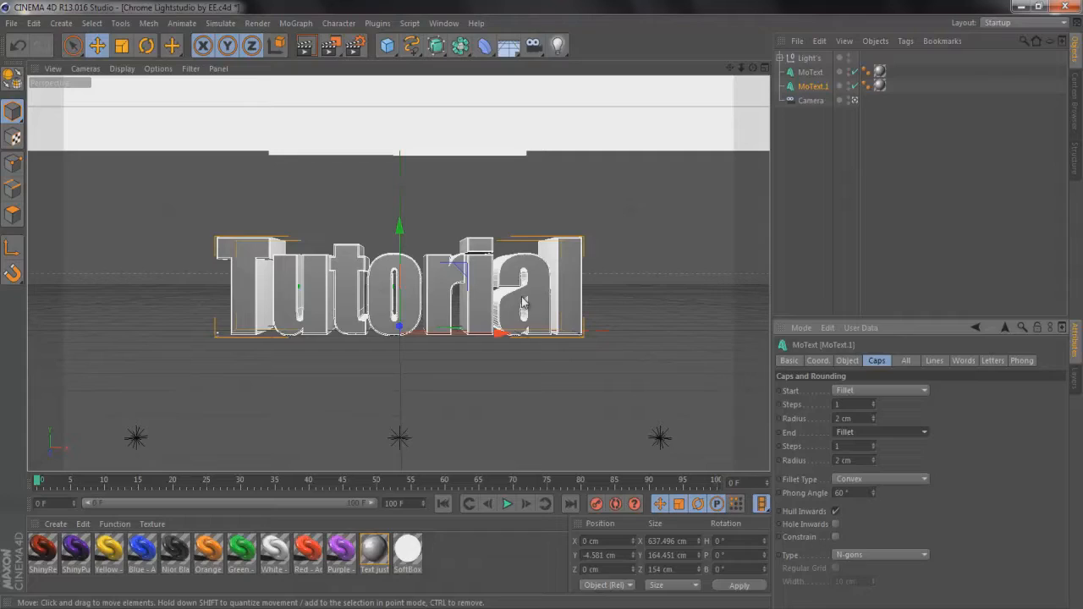
key("ctrl+r")
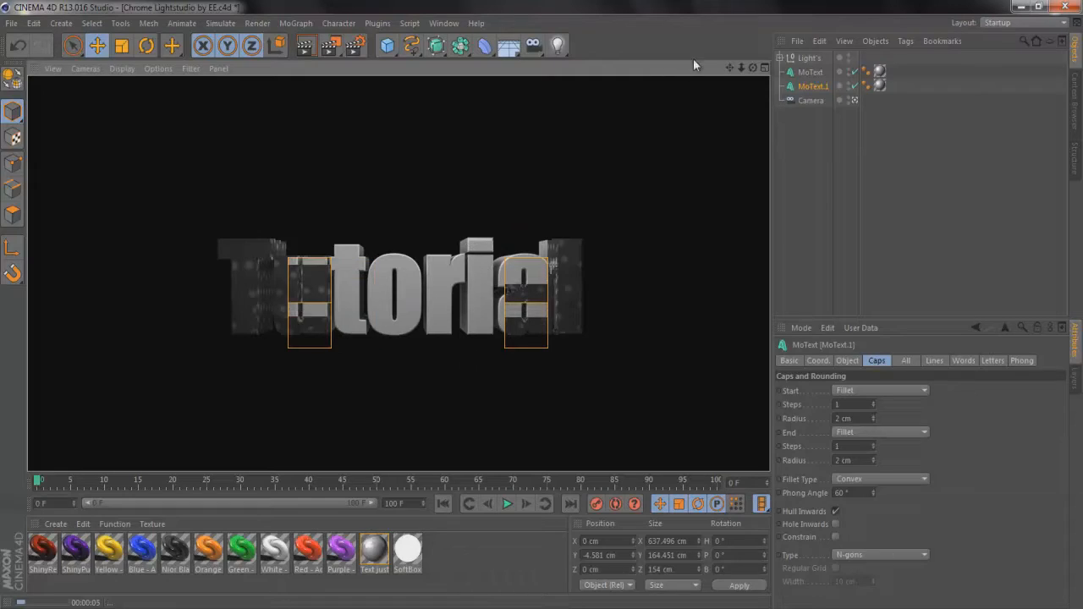
Set the start and end caps of the original MoText object to Cap and render a preview.
left_click(810, 73)
left_click(882, 391)
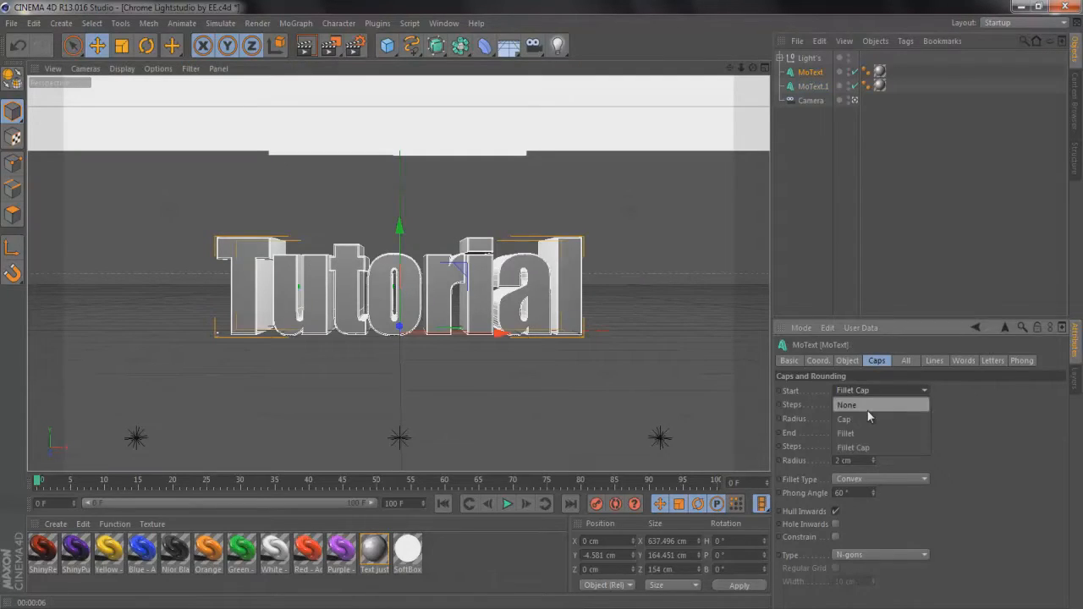
left_click(858, 420)
left_click(863, 432)
left_click(863, 460)
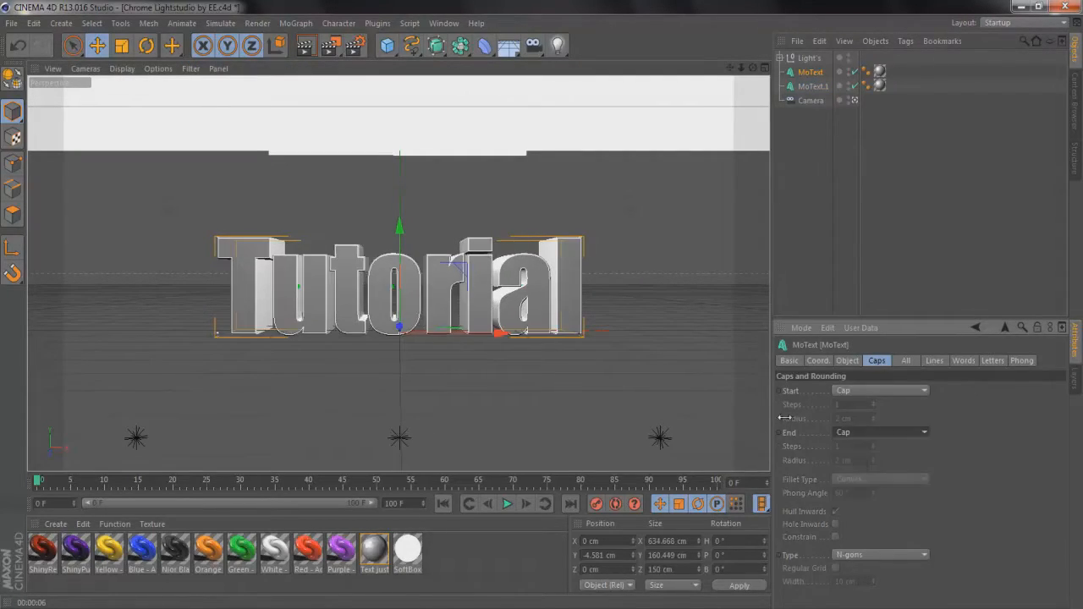
key("ctrl+r")
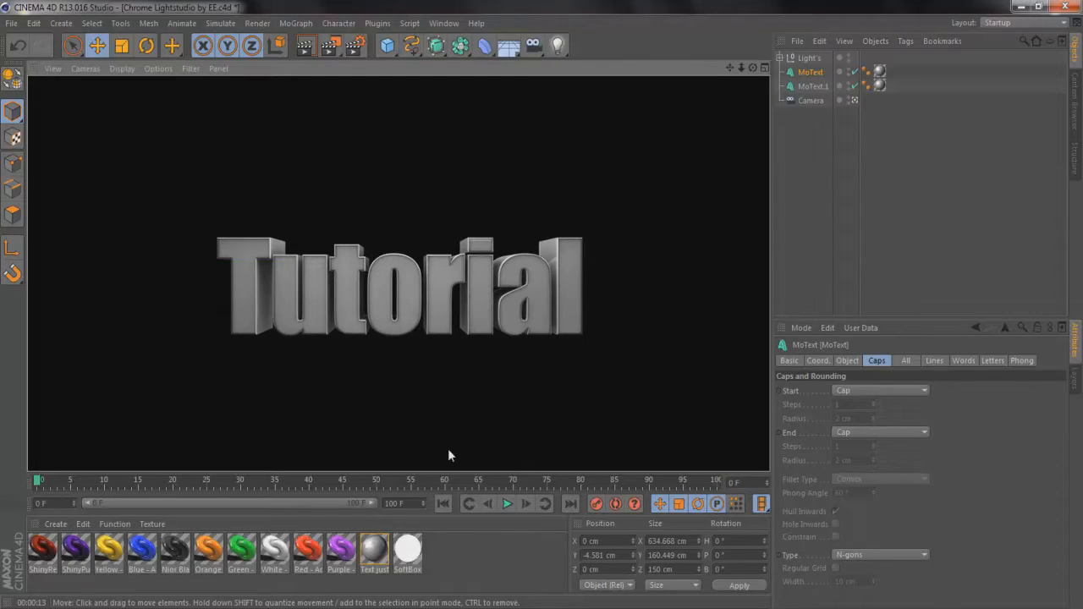
Apply the Nior Black material to MoText and ShinyRed to MoText.1, and preview the result with a render.
left_click_drag(196, 548, 211, 518)
left_click_drag(832, 80, 820, 70)
left_click_drag(196, 445, 817, 84)
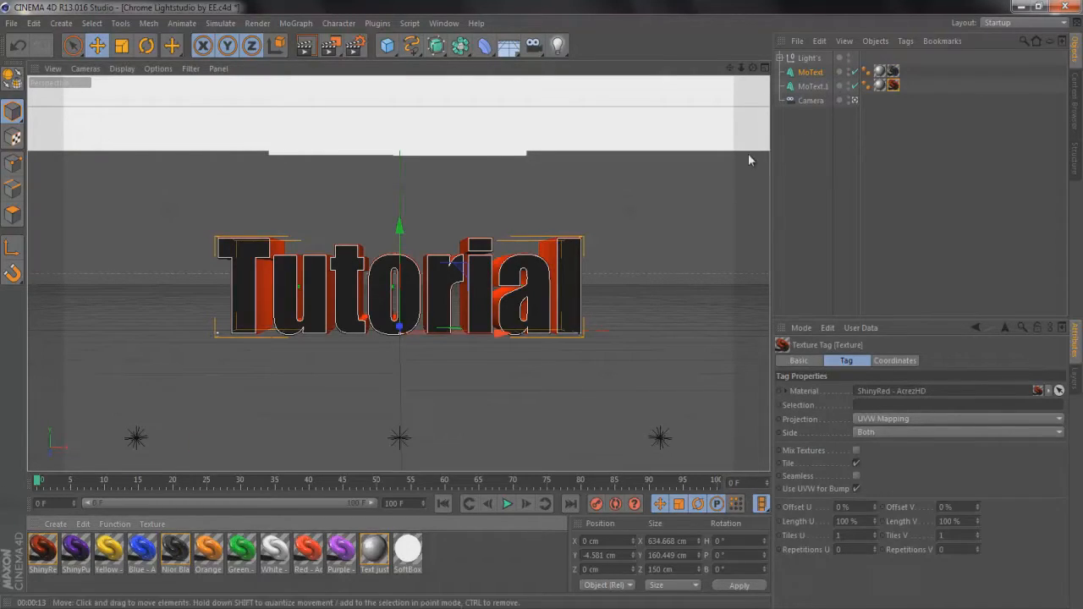
key("ctrl+r")
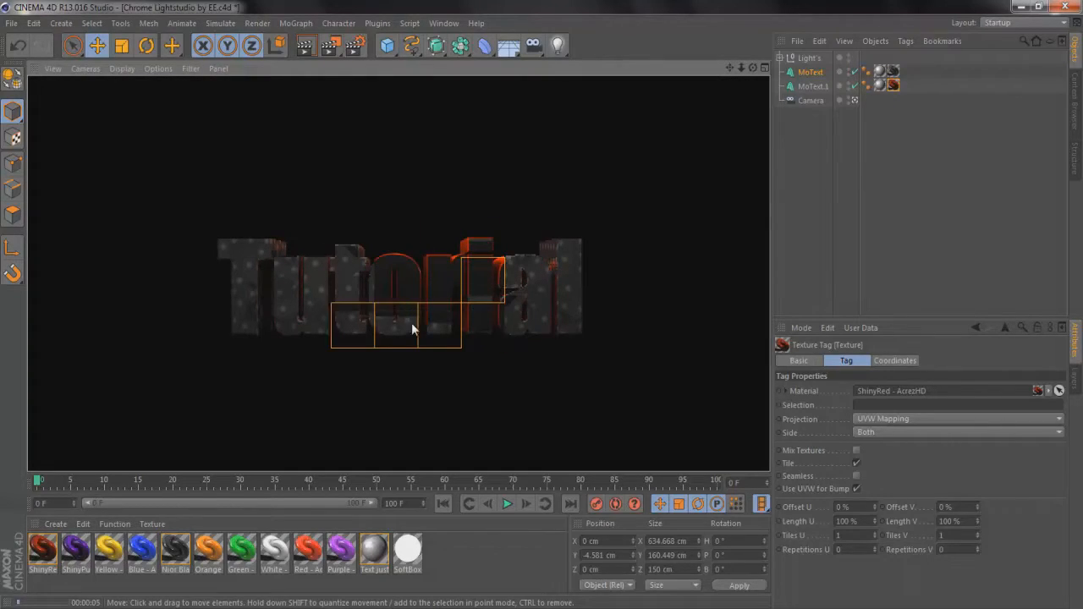
left_click(754, 68)
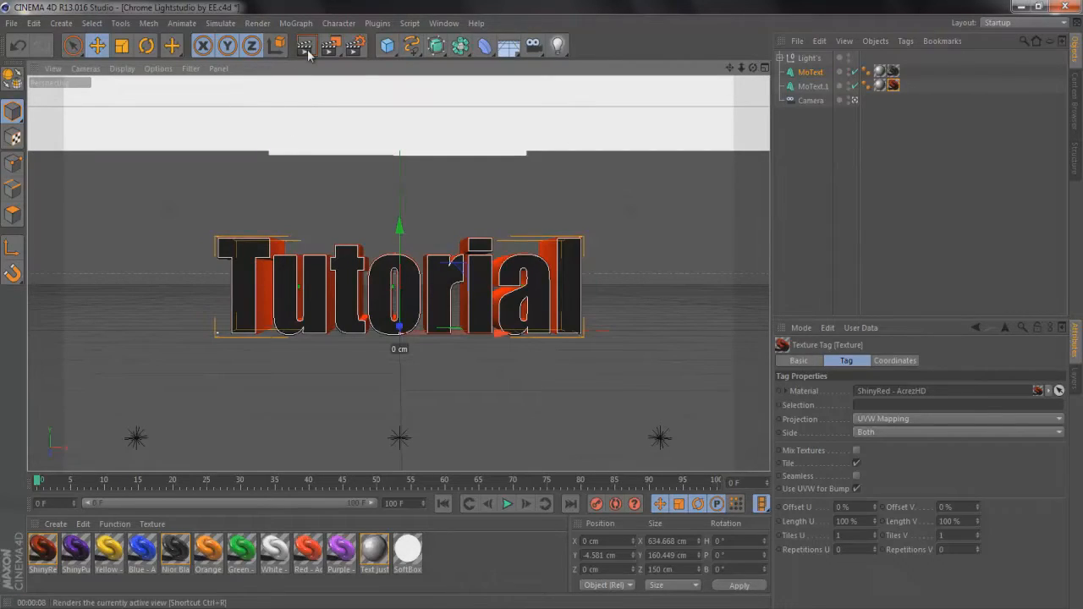
Open the Thrausi plugin with both MoText and MoText.1 selected, and set the number of pieces to 20.
left_click(808, 88, "ctrl")
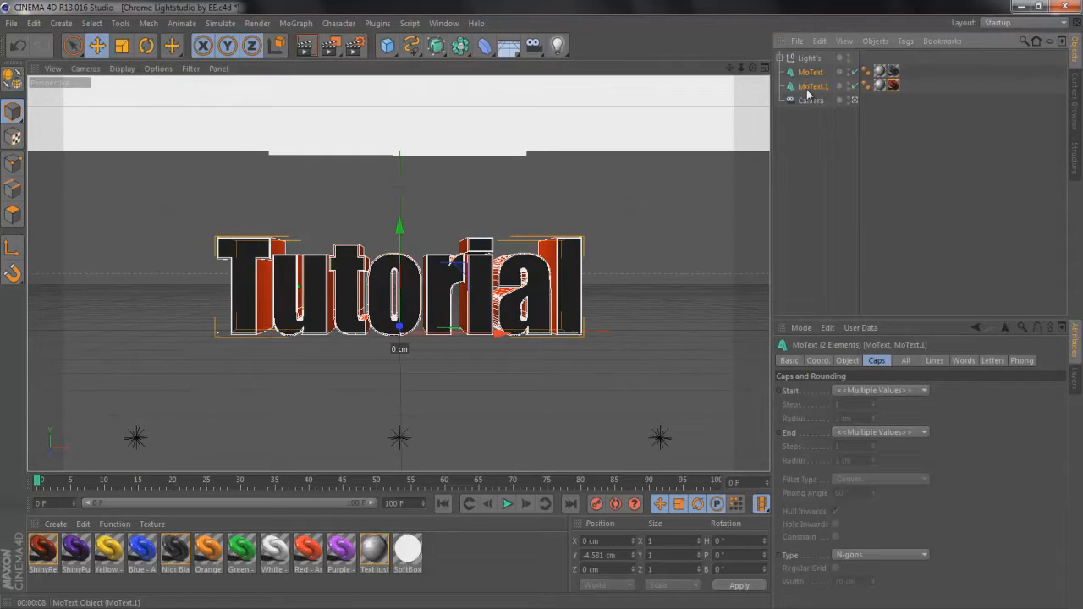
left_click(809, 88, "ctrl")
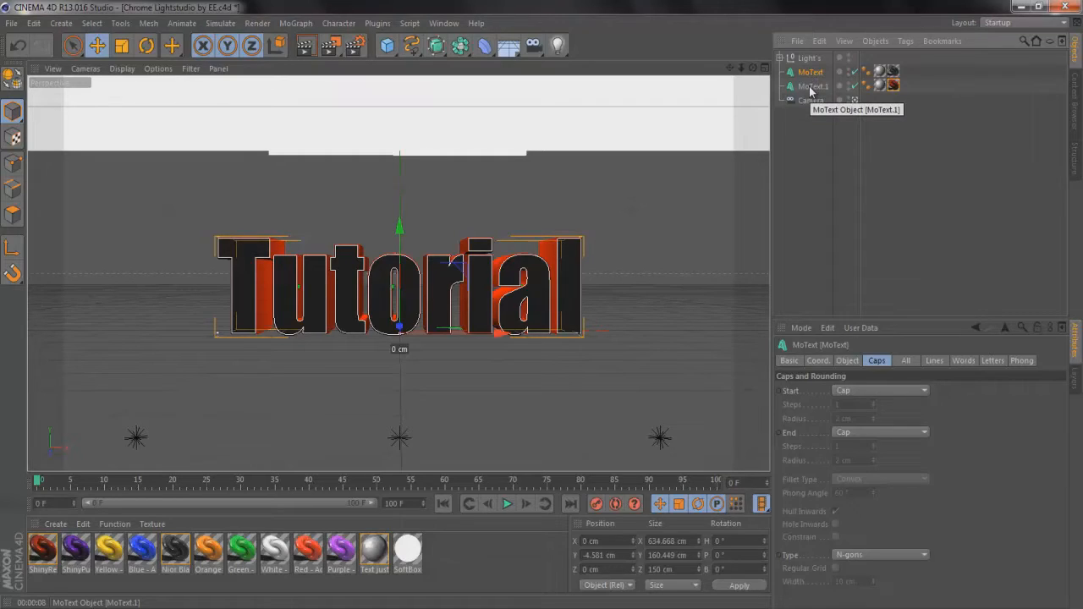
left_click(810, 88, "ctrl")
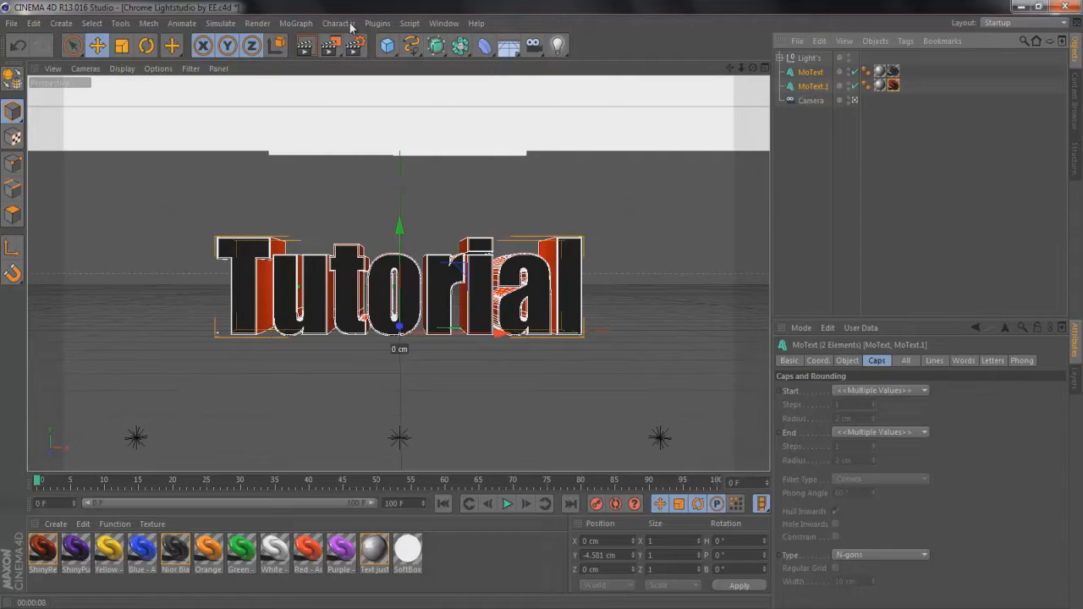
left_click(378, 24)
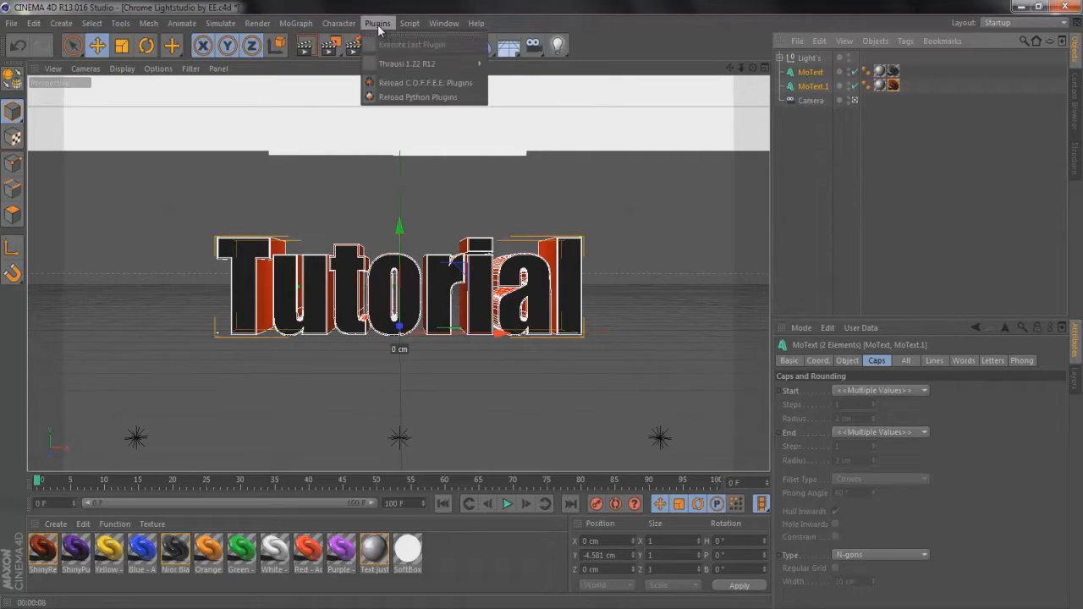
mouse_move(397, 64)
left_click(518, 68)
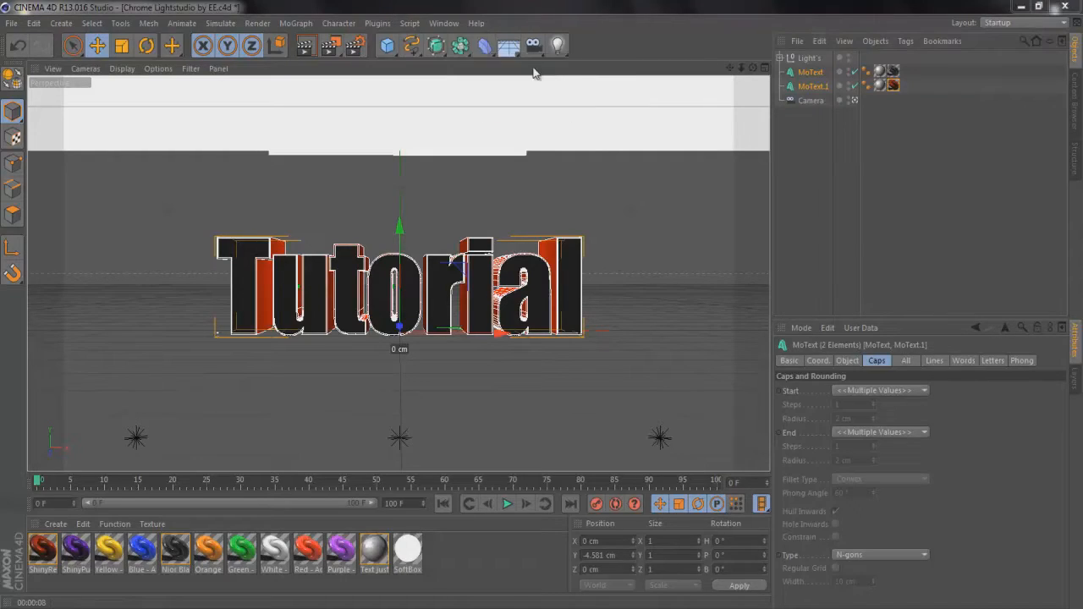
left_click_drag(496, 10, 835, 145)
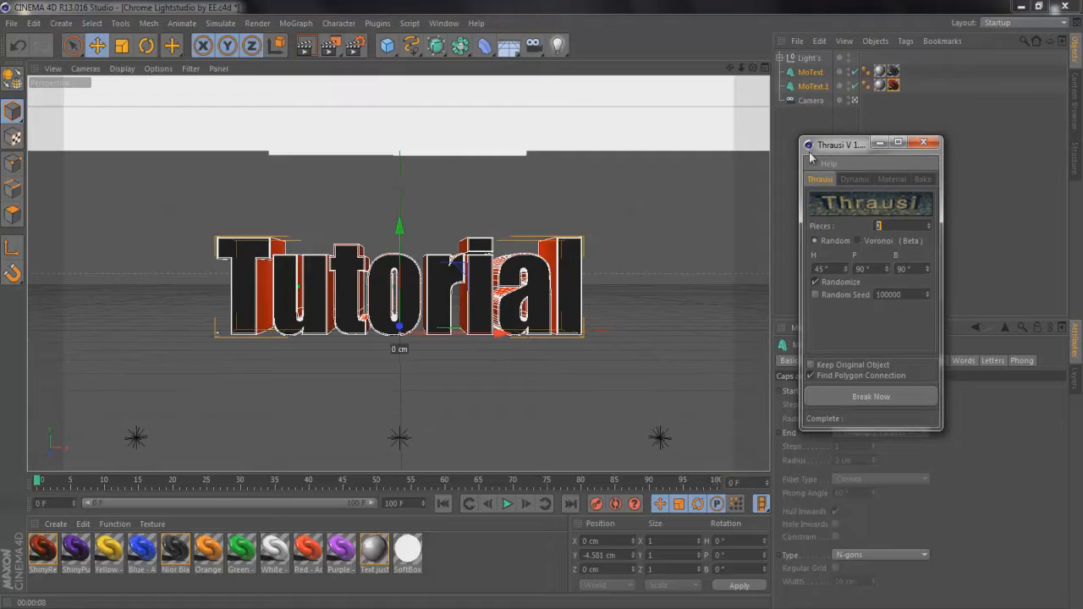
left_click_drag(838, 154, 813, 137)
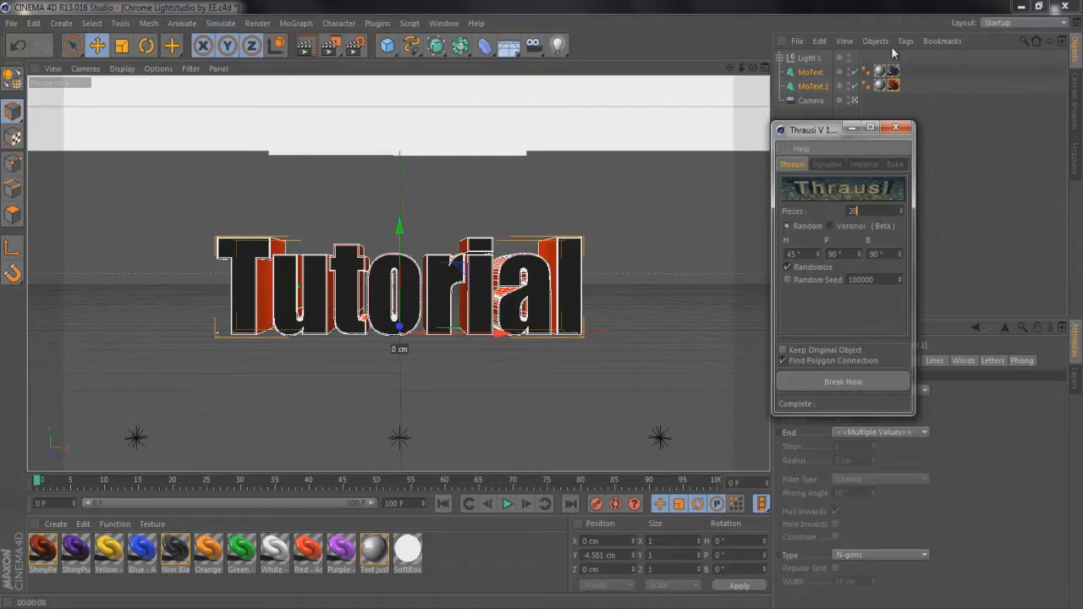
Check Thrausi's Voronoi options, return to Random mode and break both text objects.
left_click(832, 226)
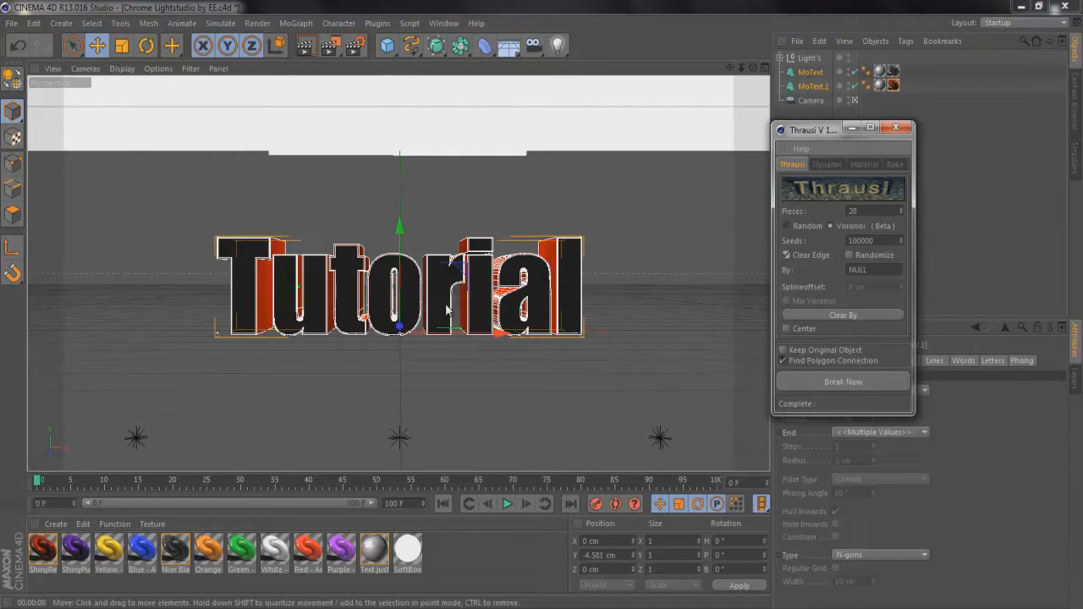
left_click(787, 226)
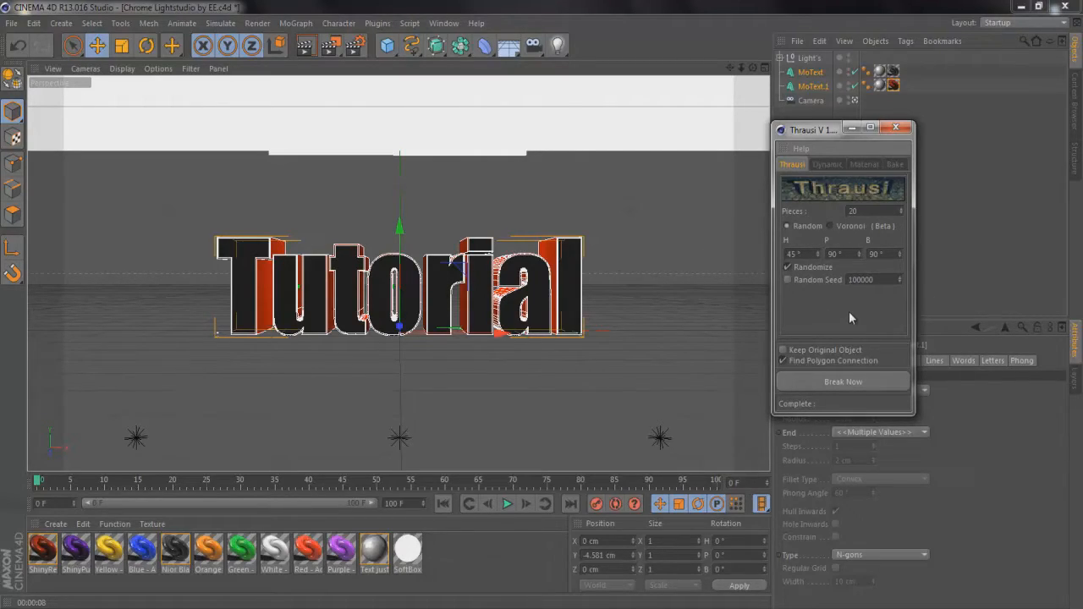
left_click(840, 382)
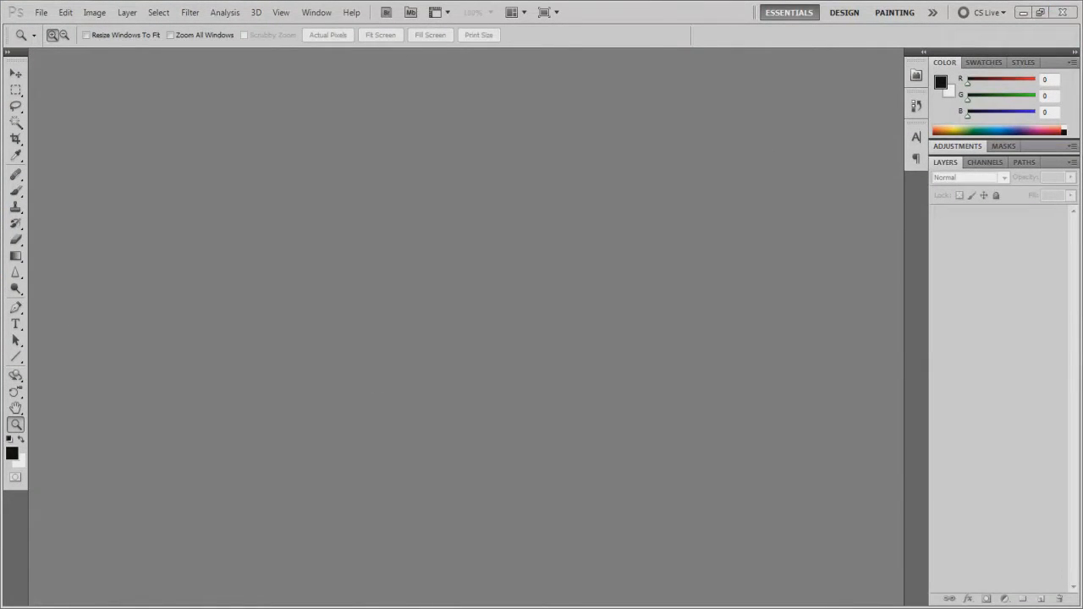
left_click(225, 607)
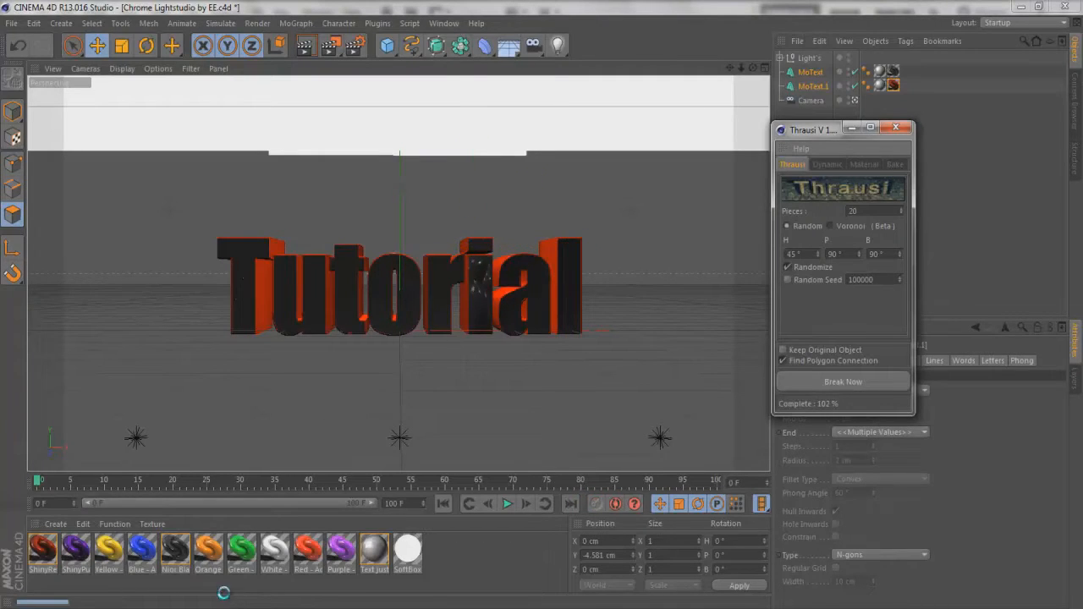
key("alt+Tab")
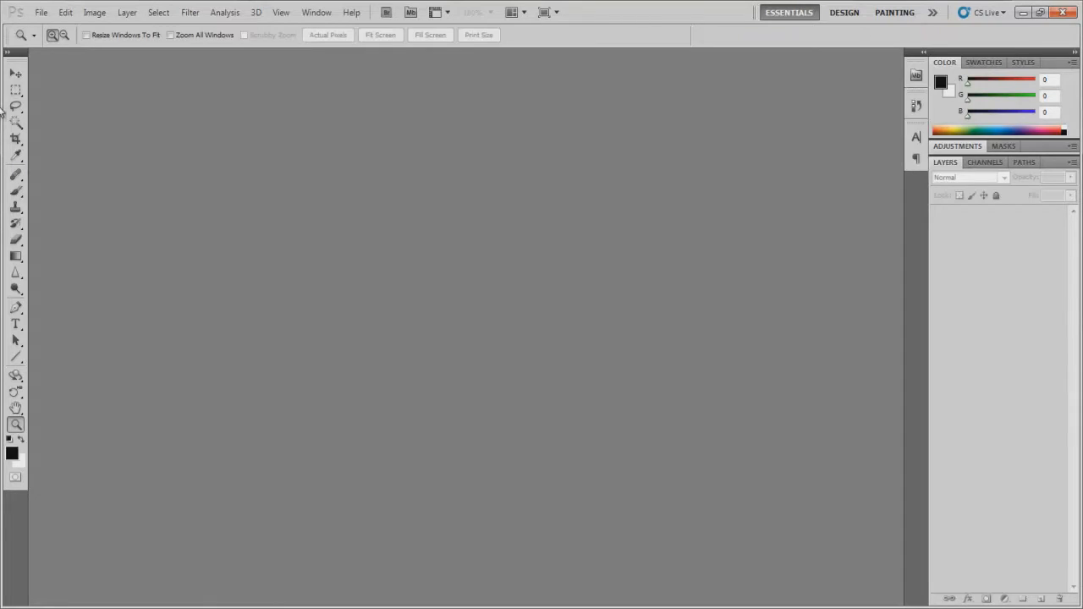
left_click(40, 12)
left_click(38, 26)
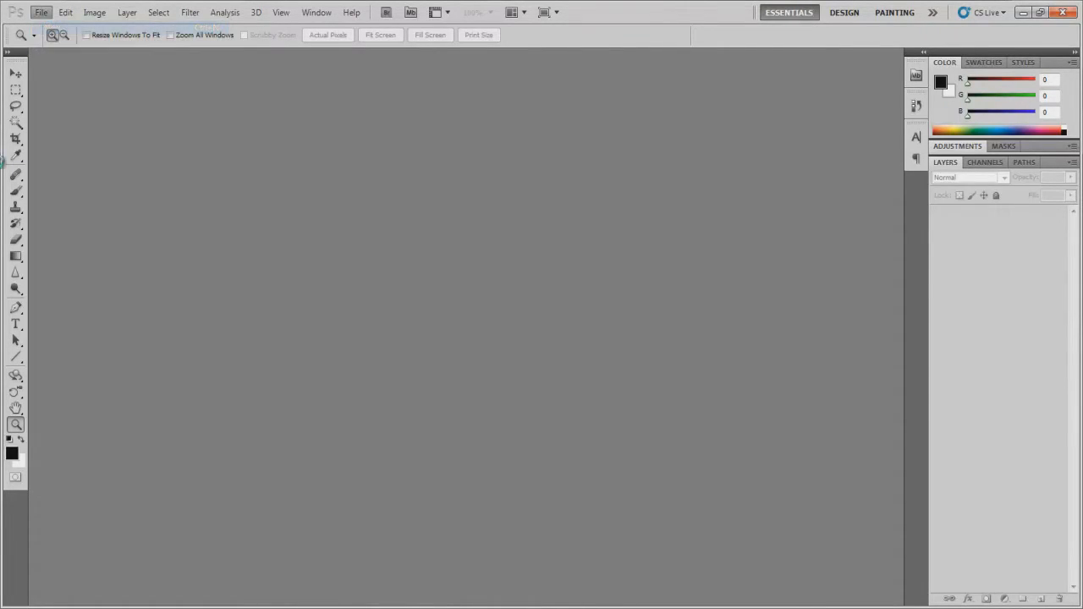
left_click(433, 286)
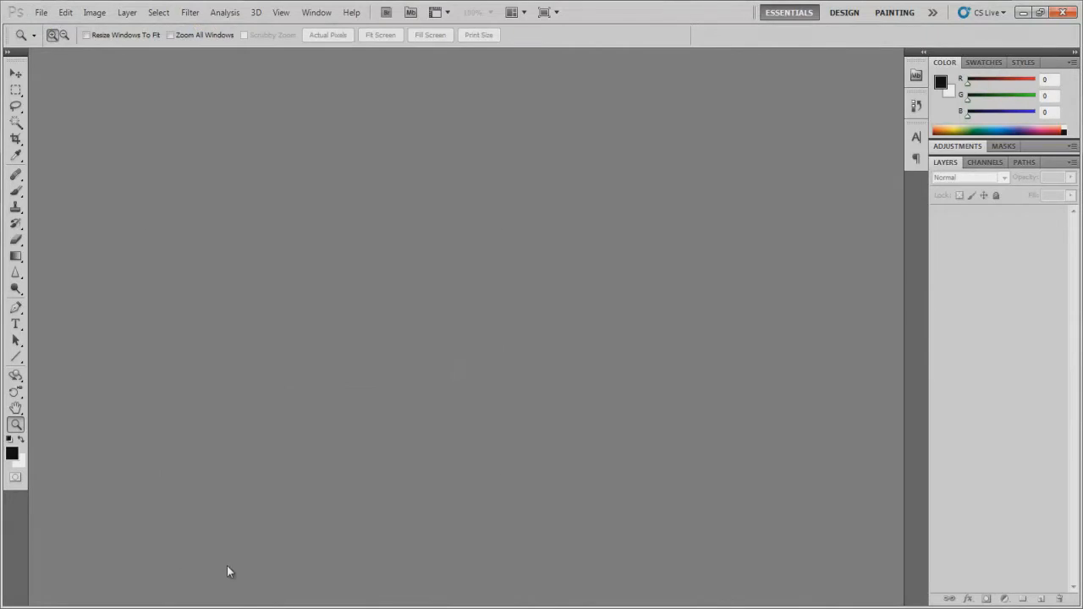
key("alt+Tab")
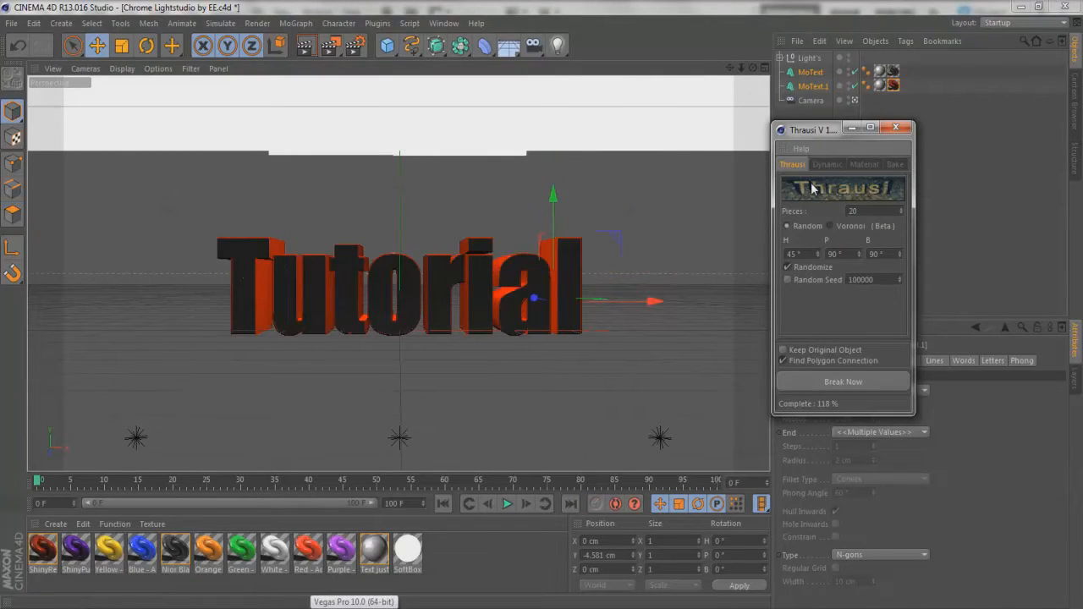
Close the Thrausi window and preview the fractured text with a brief render, returning to the normal view.
left_click(896, 127)
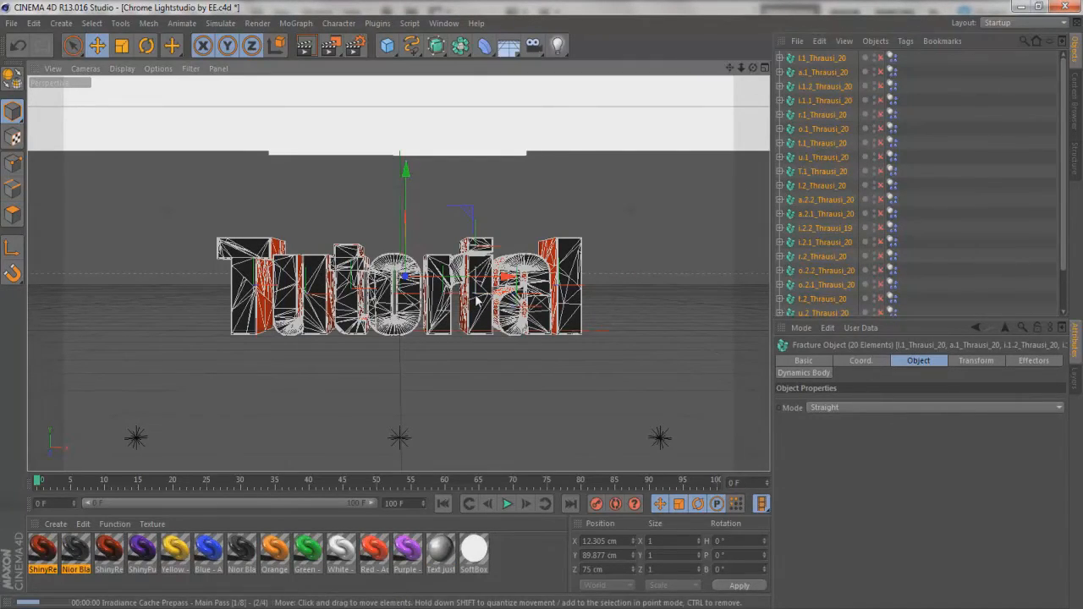
key("ctrl+r")
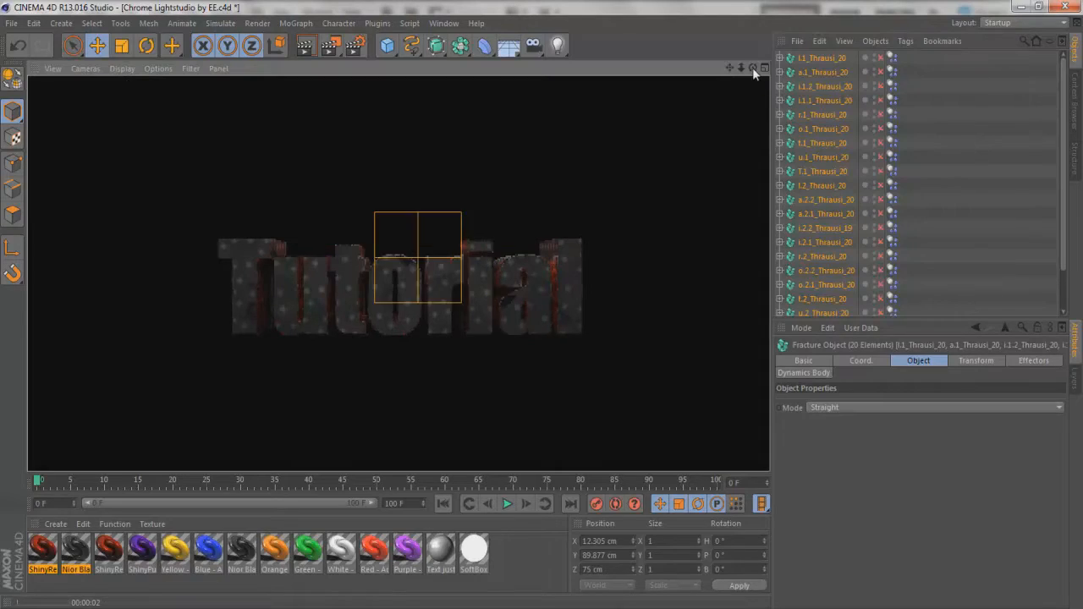
key("Escape")
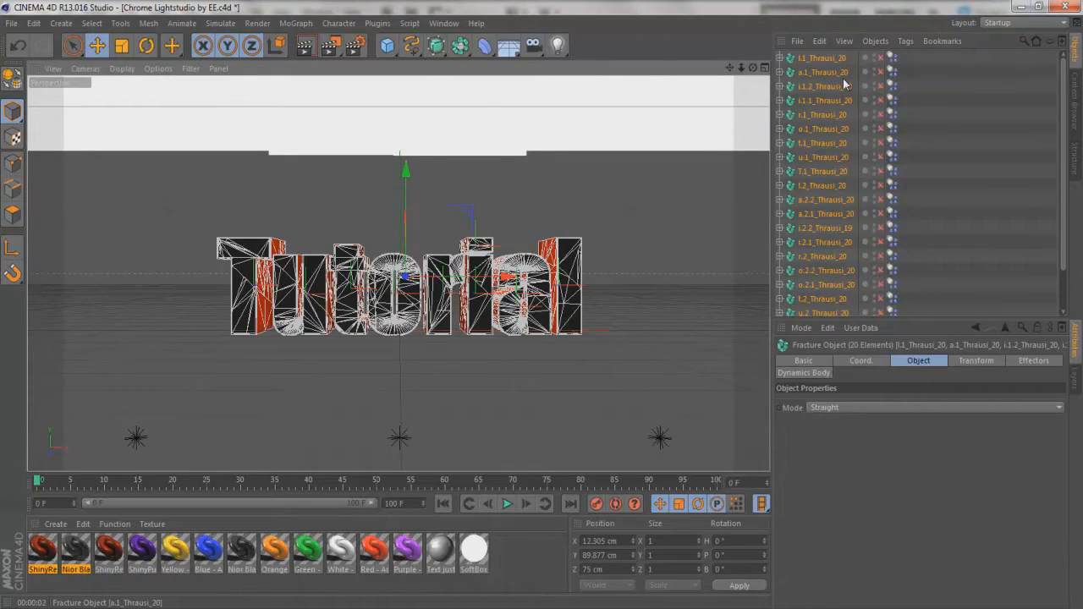
Add a Random effector with all Thrausi fracture objects selected, and select the first fracture object below it.
left_click(297, 23)
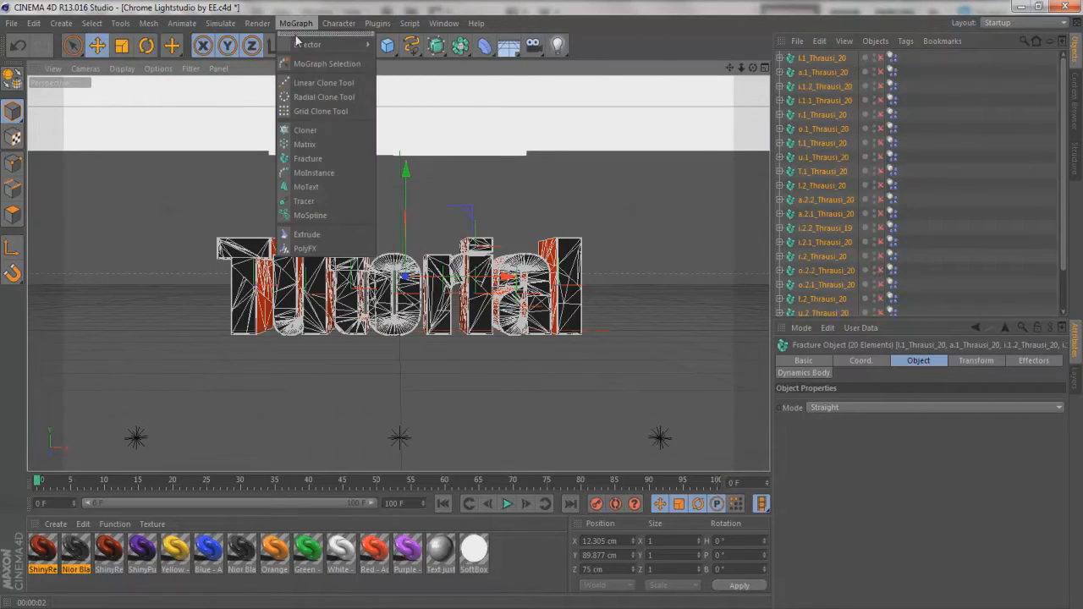
mouse_move(298, 43)
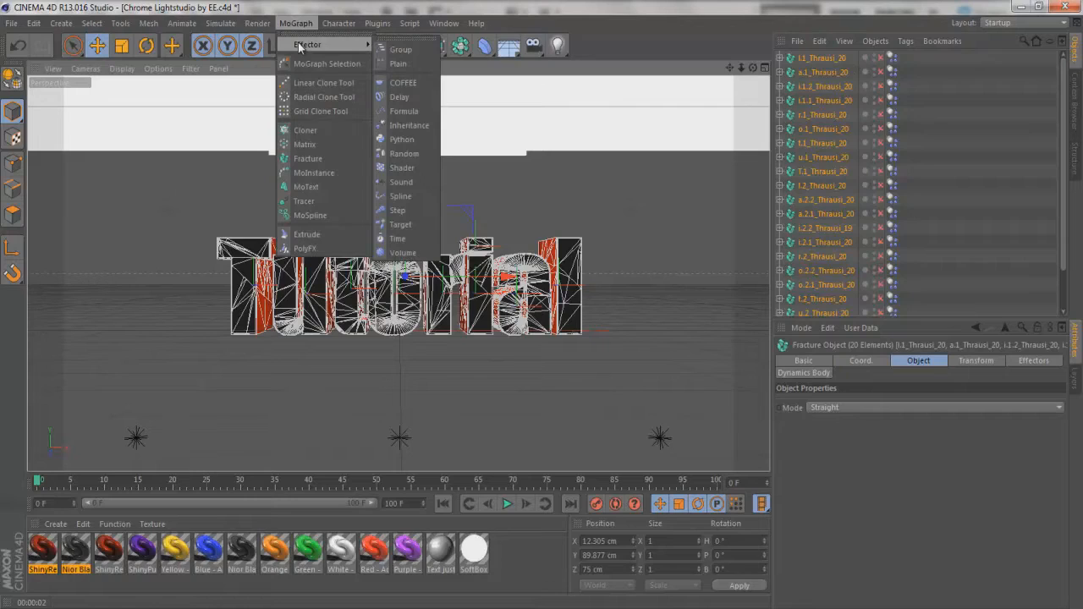
left_click(402, 154)
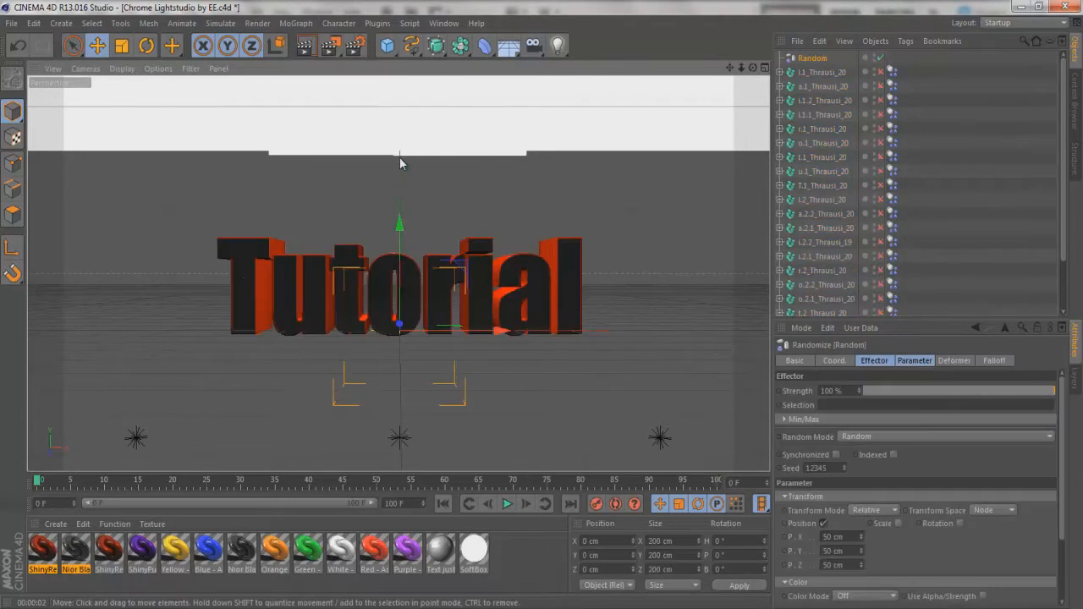
left_click(817, 73)
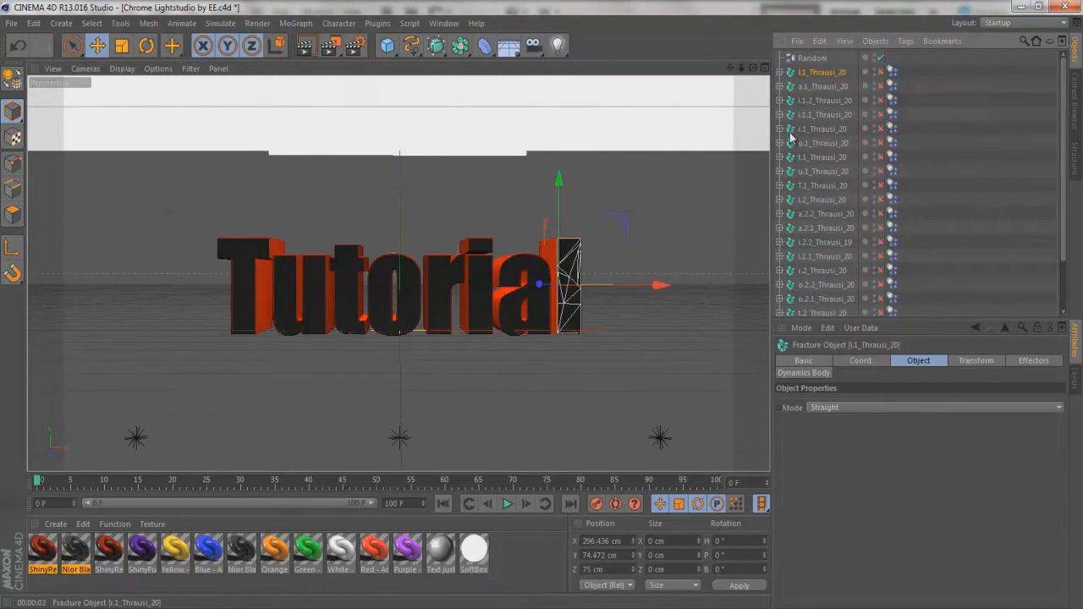
Select all the Thrausi fracture objects, make them children of the Random effector, and select the effector.
scroll(794, 142, "down", 2)
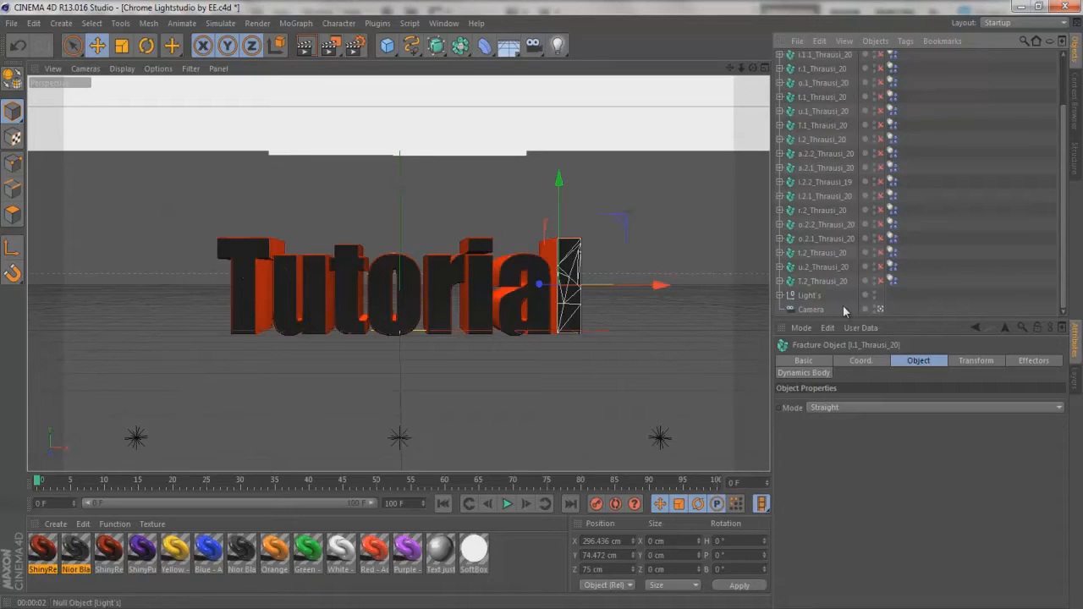
left_click(817, 279, "shift")
scroll(818, 279, "up", 2)
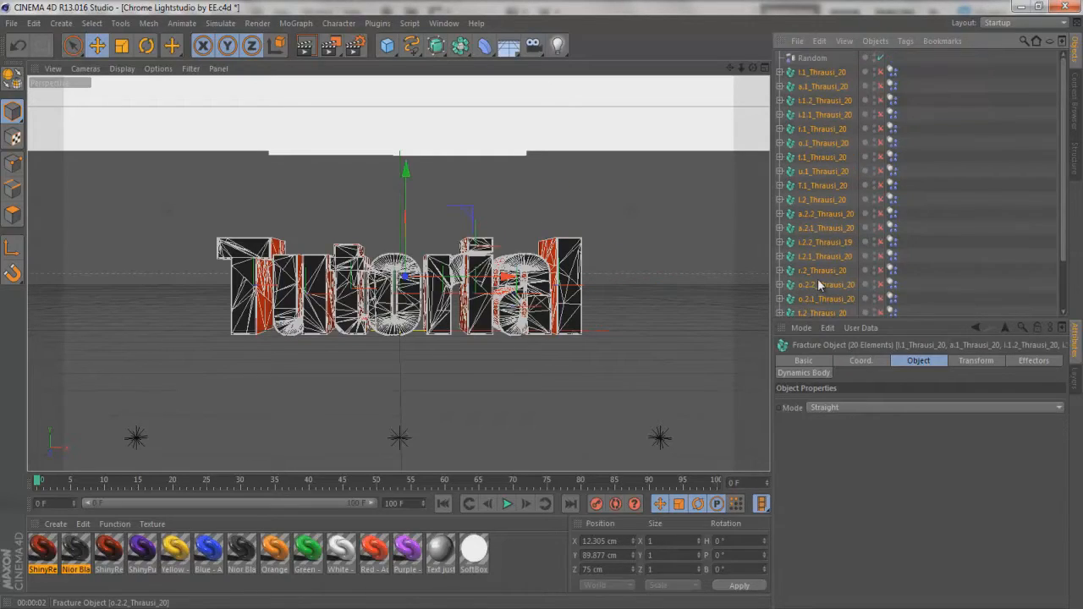
left_click_drag(811, 71, 813, 57)
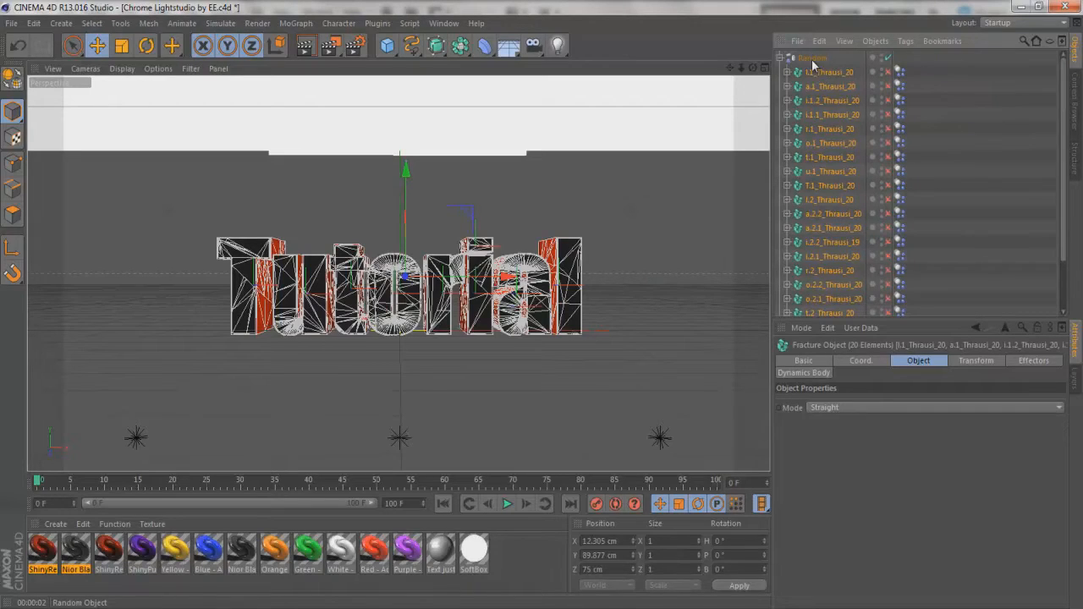
left_click(812, 59)
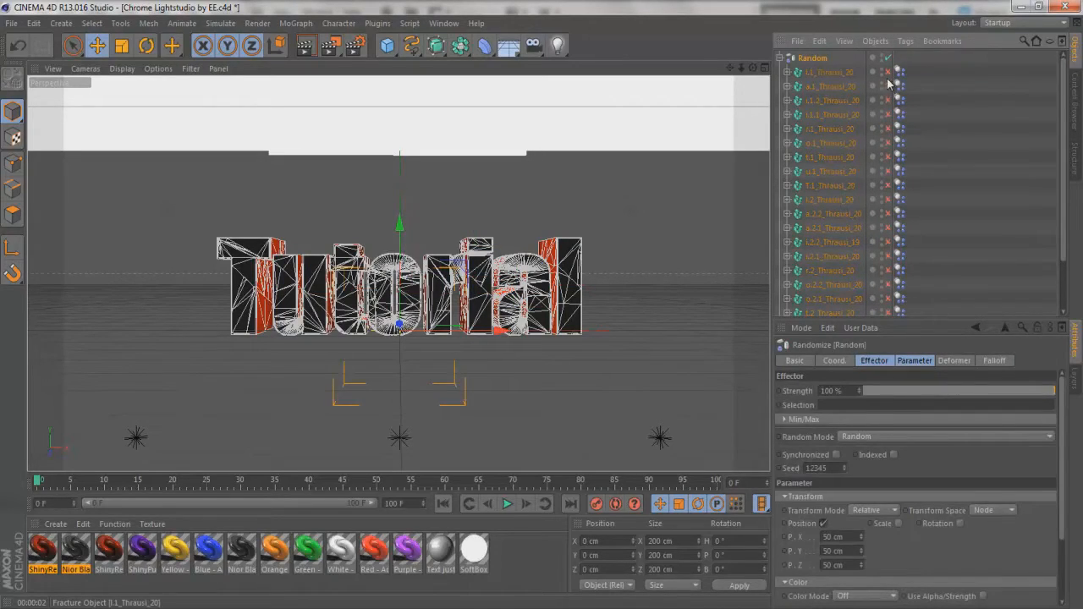
Enable every Thrausi fracture object under the Random effector.
left_click(887, 72)
left_click_drag(889, 84, 887, 250)
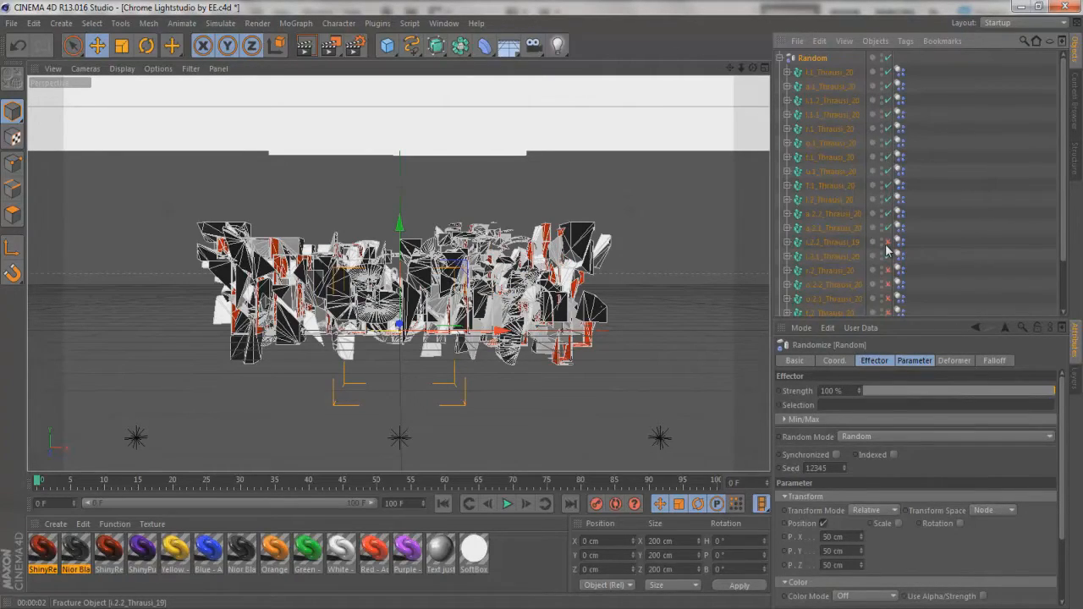
scroll(886, 249, "down", 2)
left_click(888, 210)
left_click(887, 225)
left_click_drag(889, 244, 890, 282)
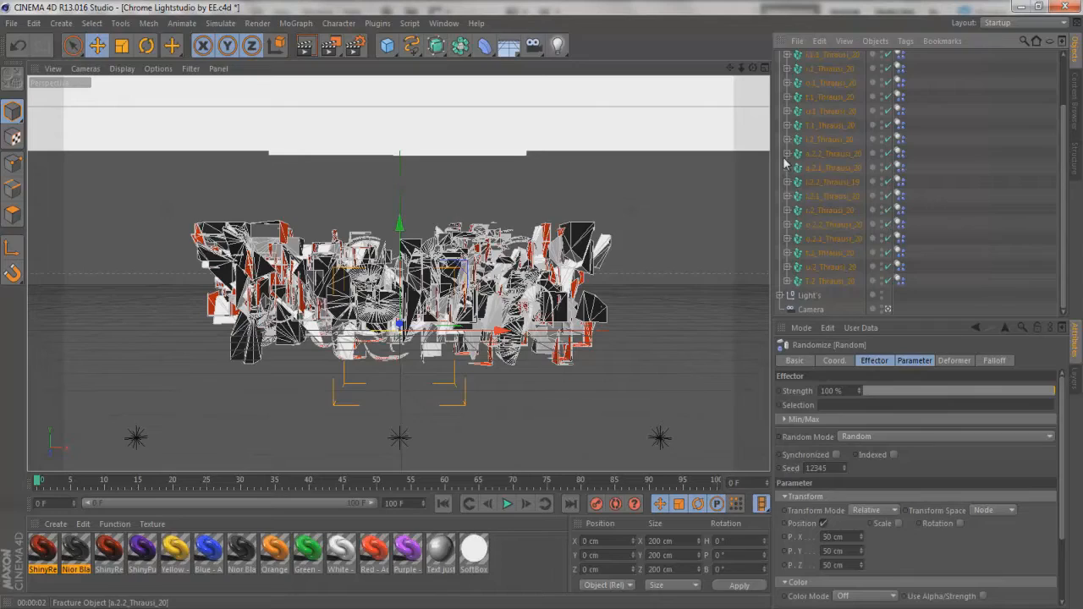
Set the Random effector's strength to 7 % and preview the shattered text with a brief viewport render.
scroll(786, 162, "up", 2)
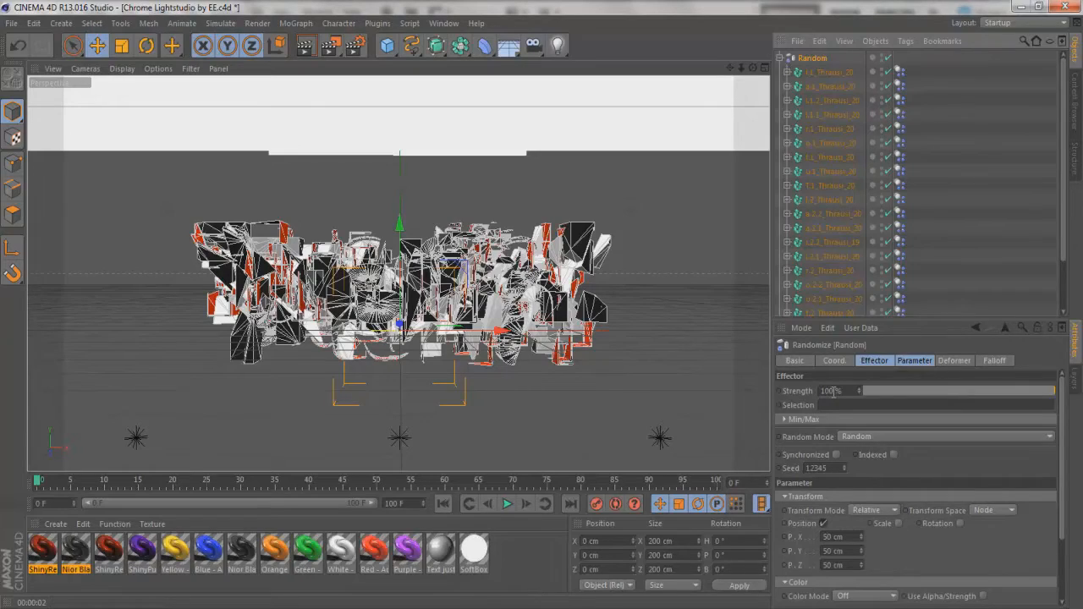
key("BackSpace")
key("BackSpace")
key("BackSpace")
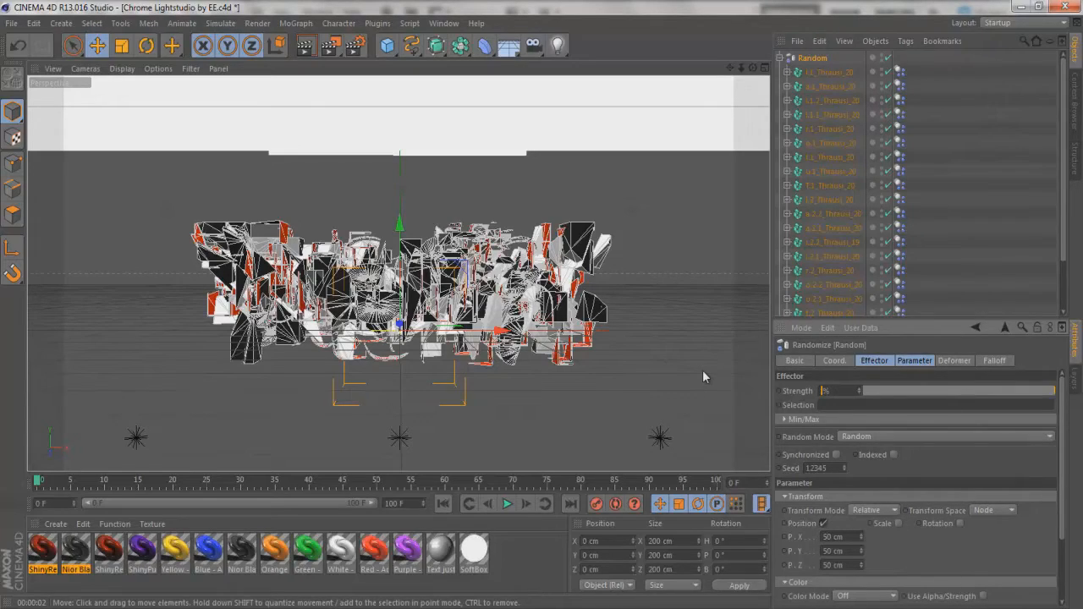
type("7")
key("Return")
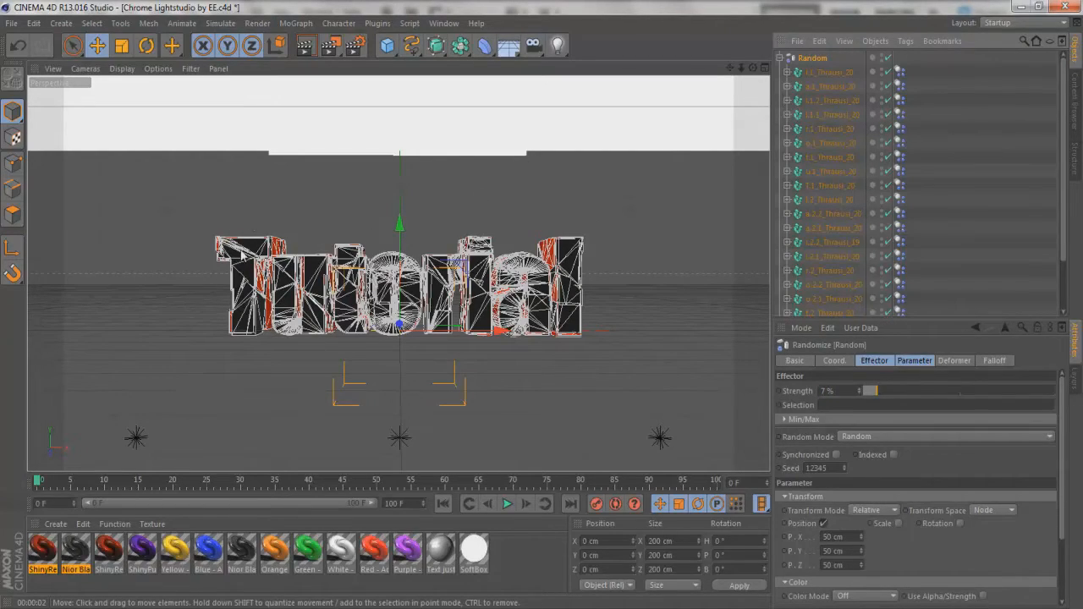
key("ctrl+r")
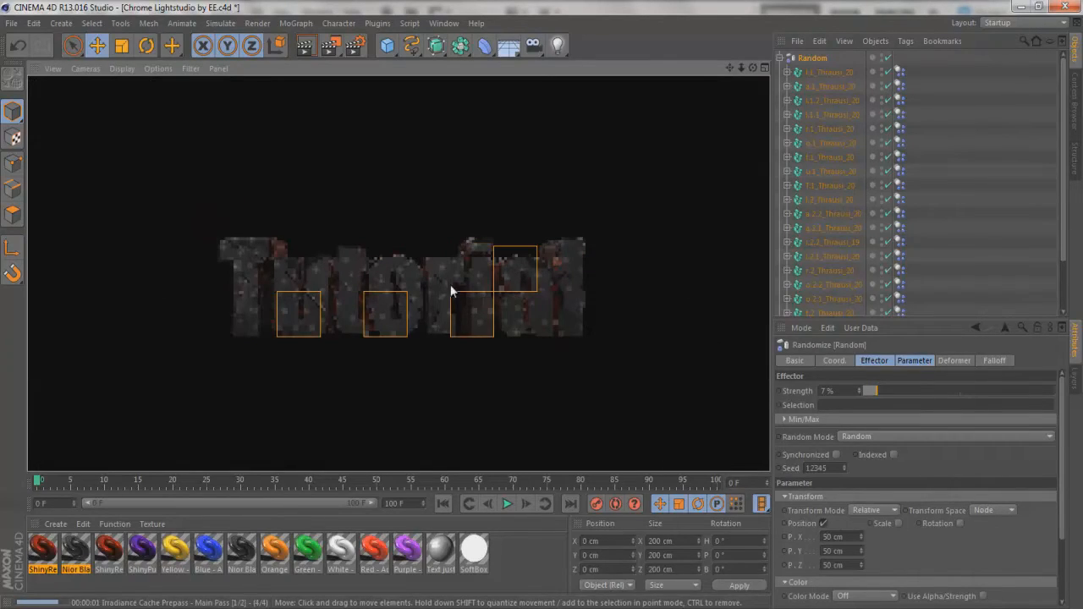
left_click(430, 258)
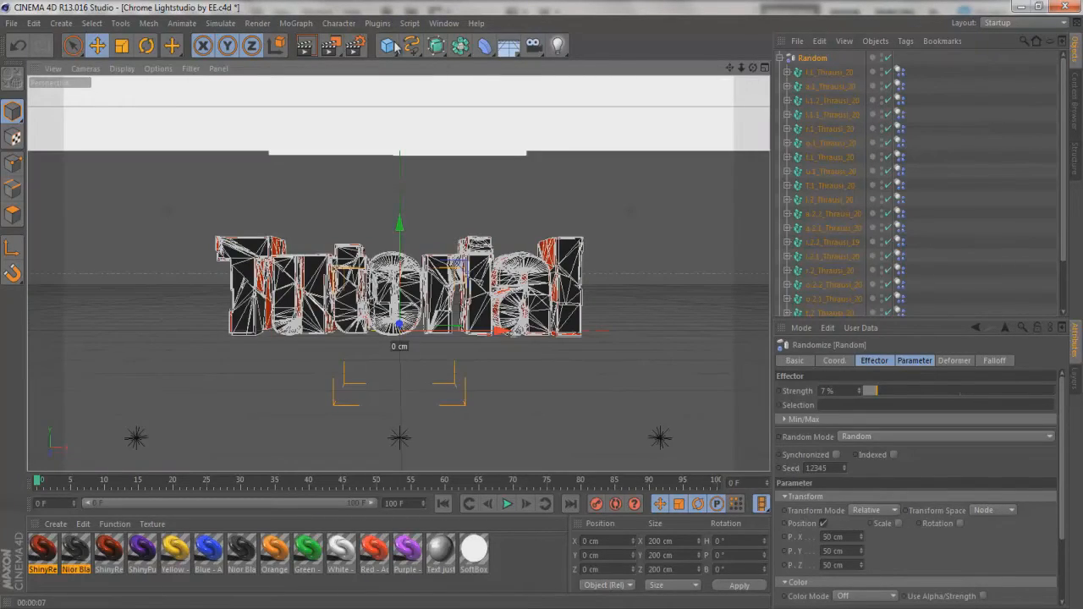
Set the render output file to be saved on the Desktop as Tutorial, and close the render settings.
left_click(356, 45)
left_click(123, 73)
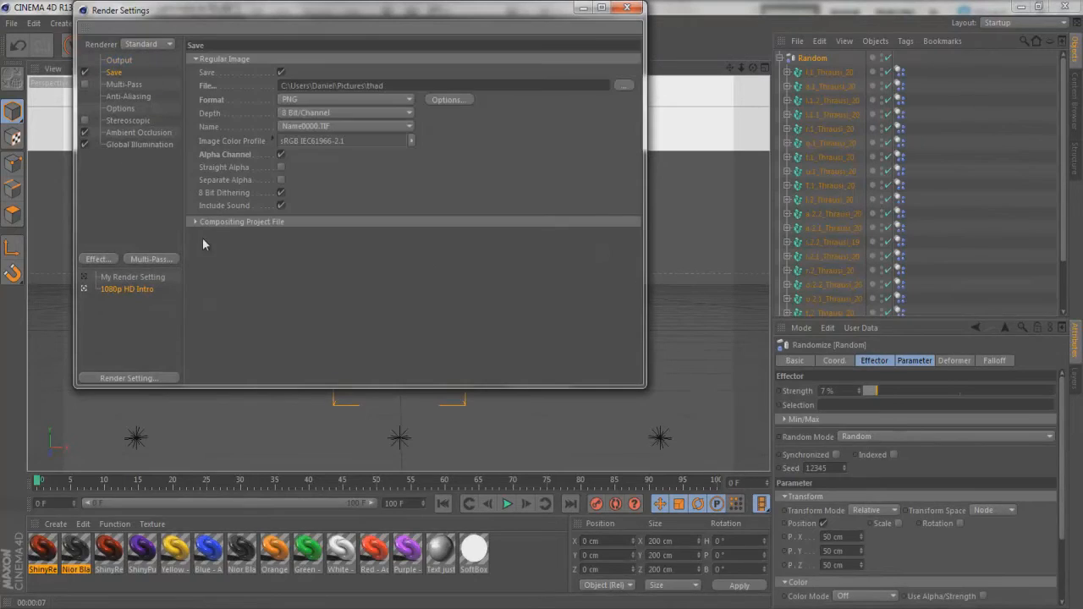
left_click(625, 86)
left_click(132, 117)
double_click(209, 287)
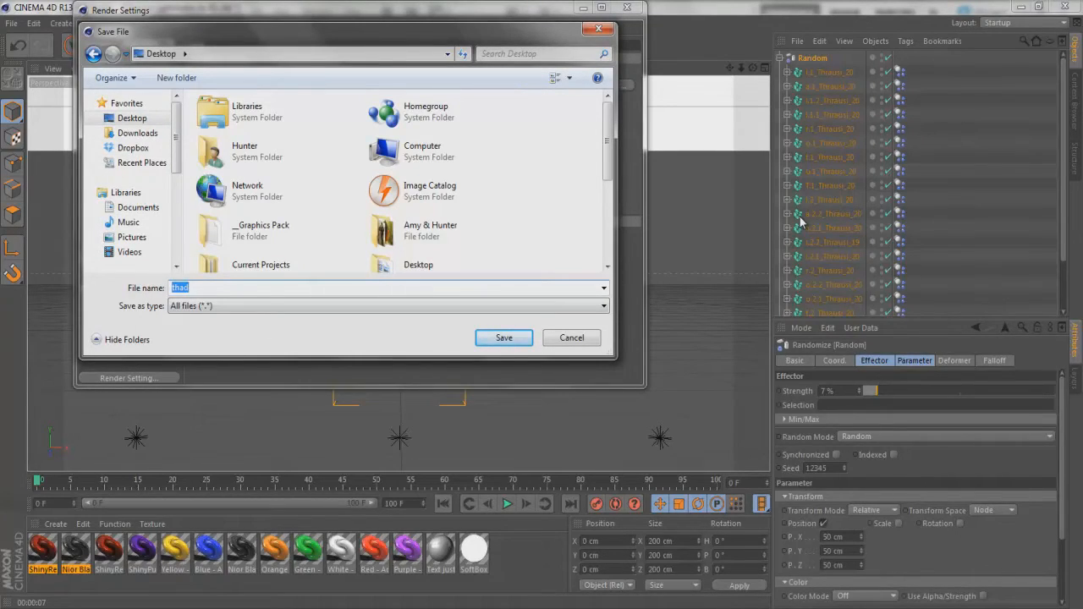
type("Turial")
key("BackSpace")
type("torial")
key("Return")
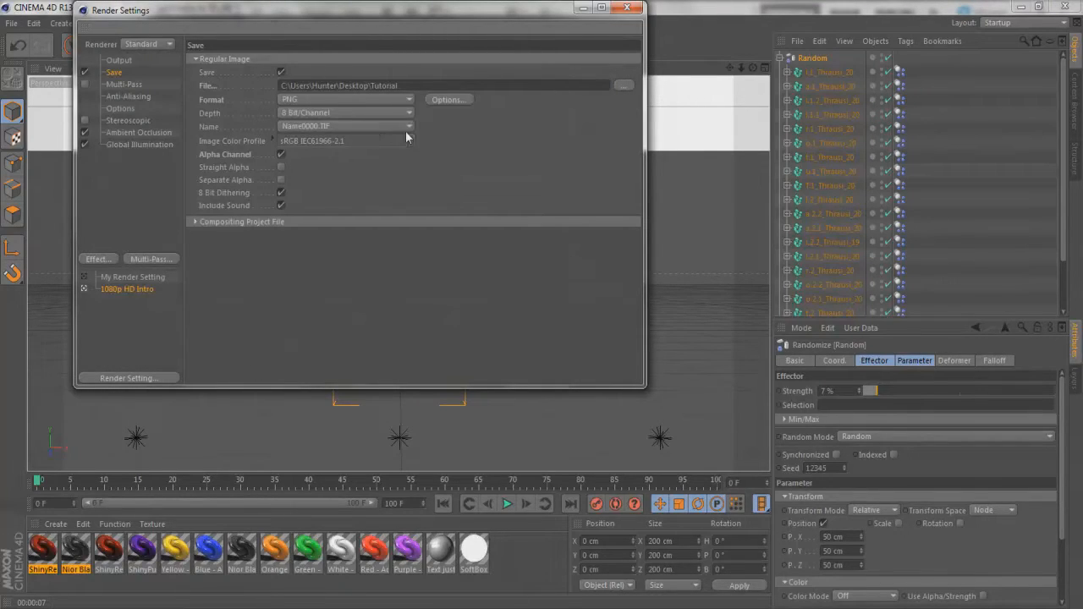
left_click(628, 7)
Render the text to the Picture Viewer and minimize the viewer window.
left_click_drag(328, 53, 392, 118)
scroll(387, 208, "down", 4)
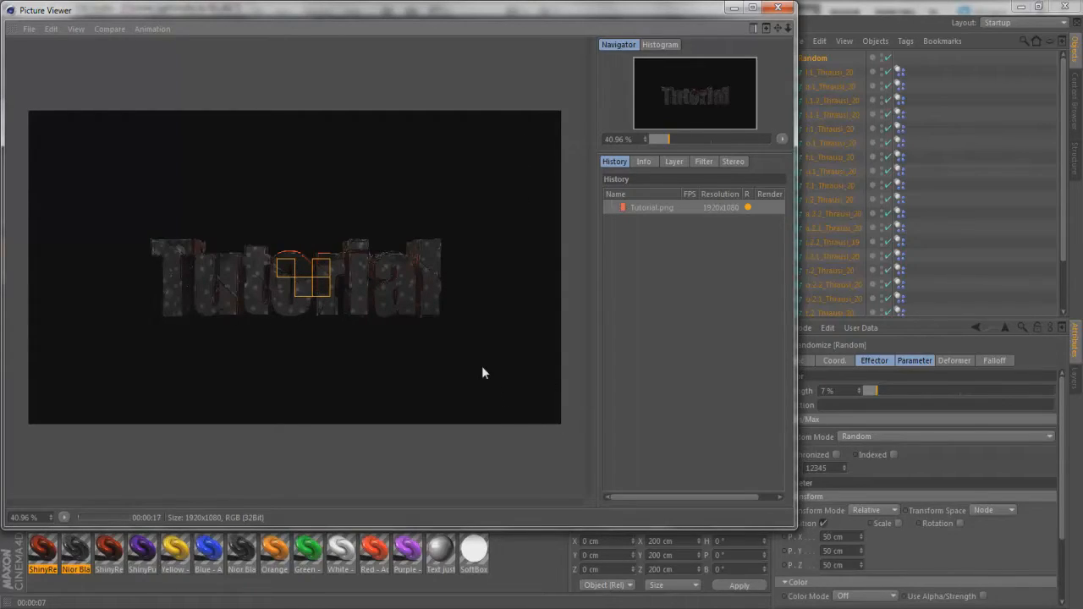
left_click(733, 10)
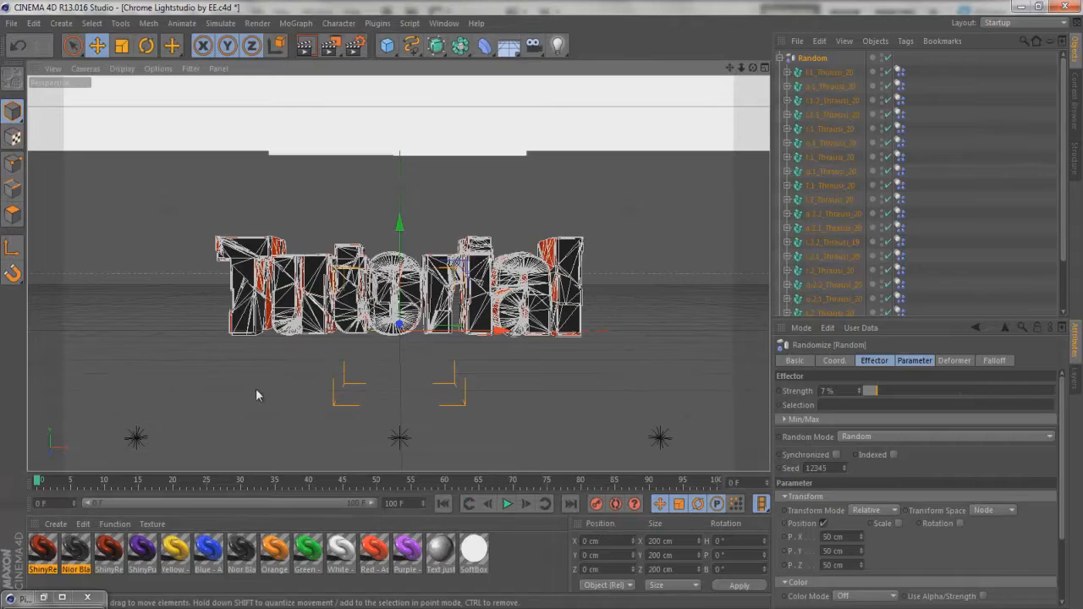
left_click(179, 608)
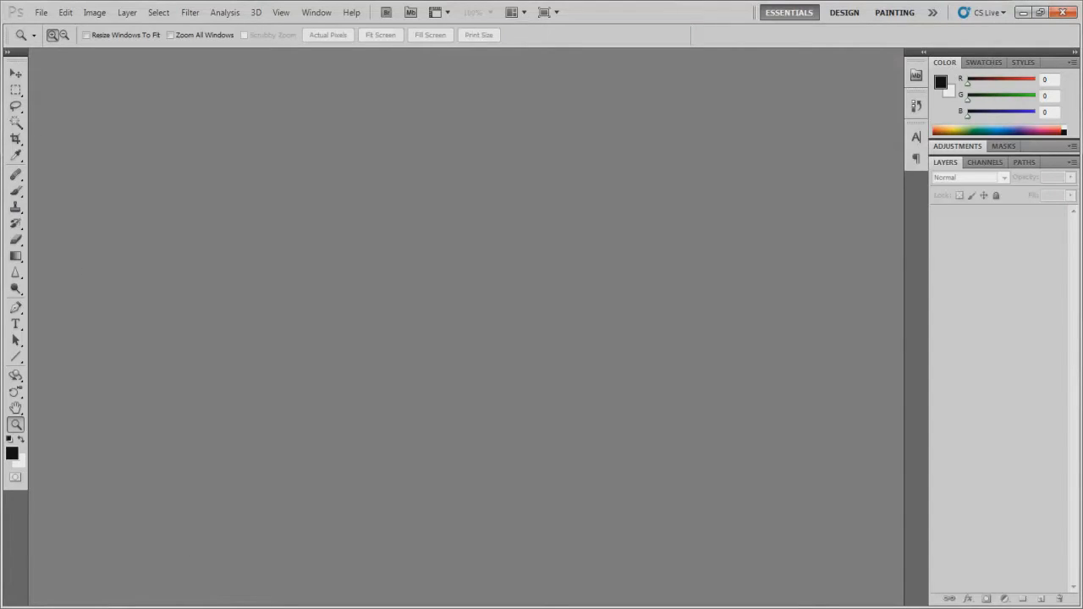
left_click(179, 608)
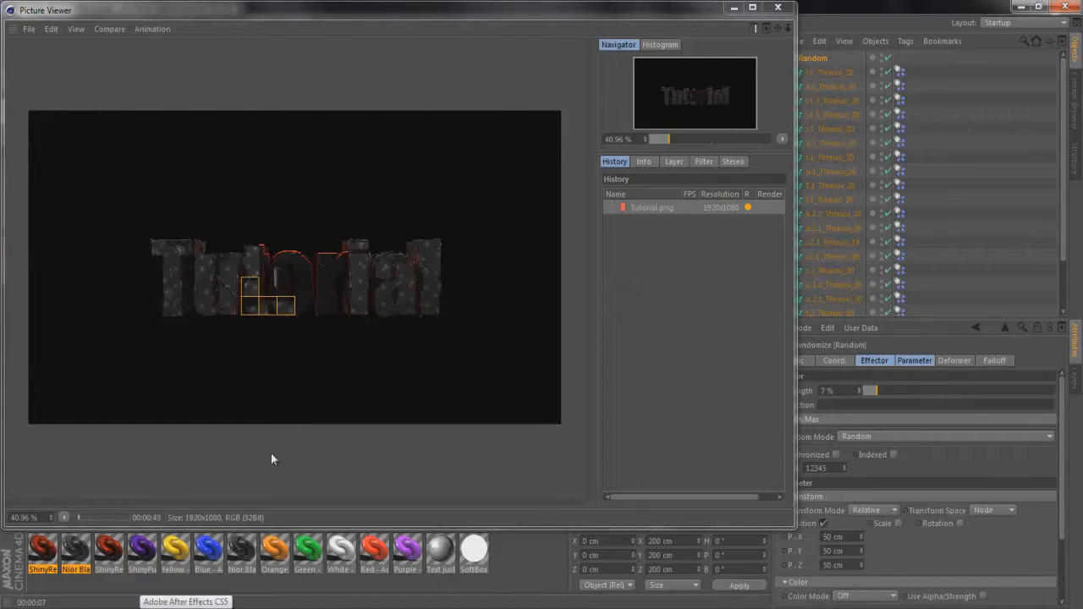
left_click(322, 607)
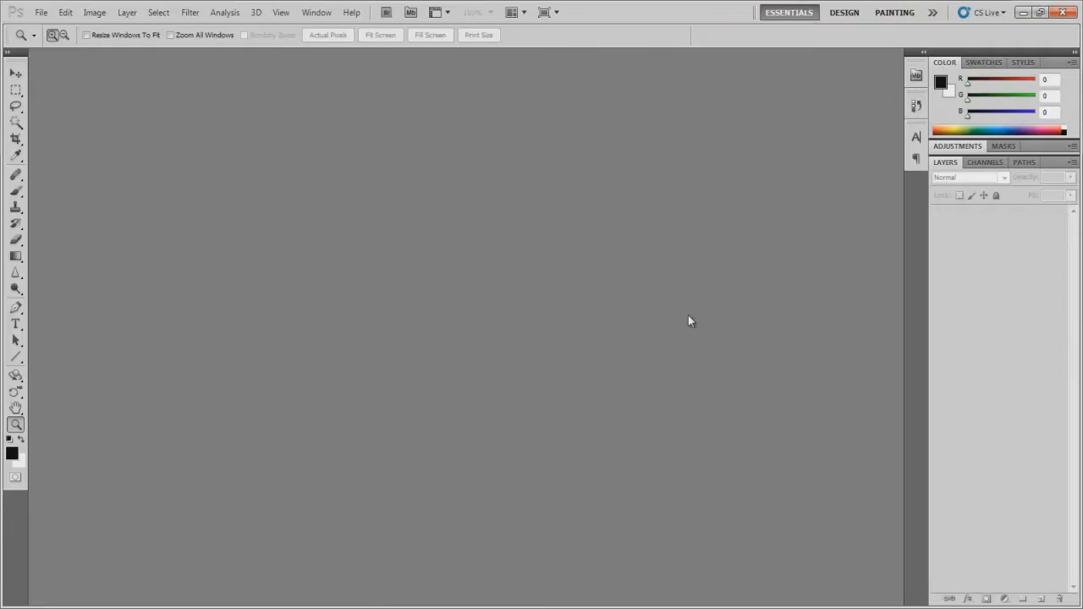
left_click(42, 13)
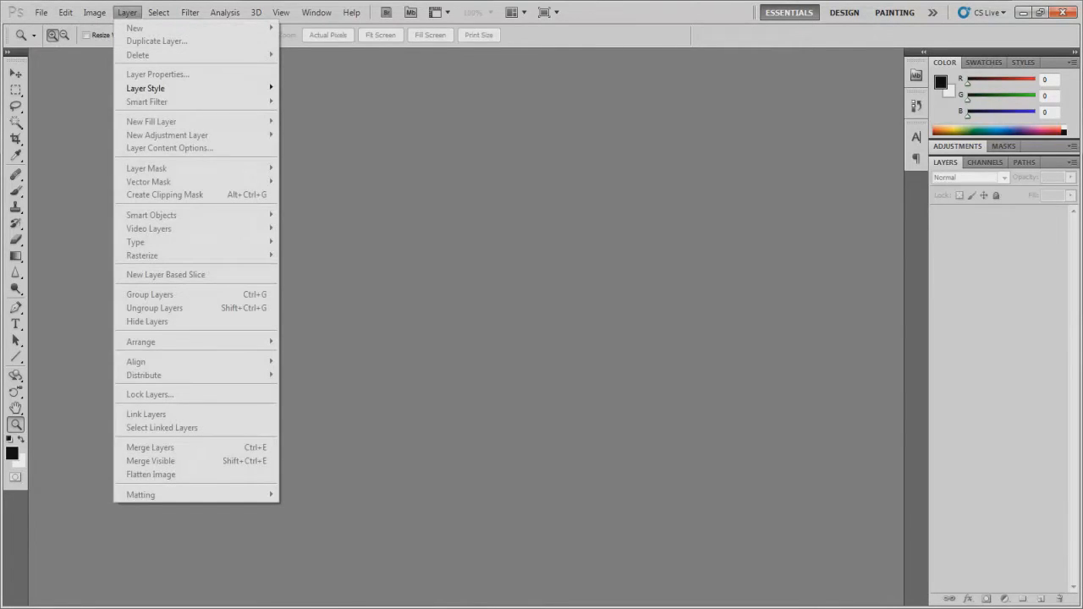
left_click(315, 608)
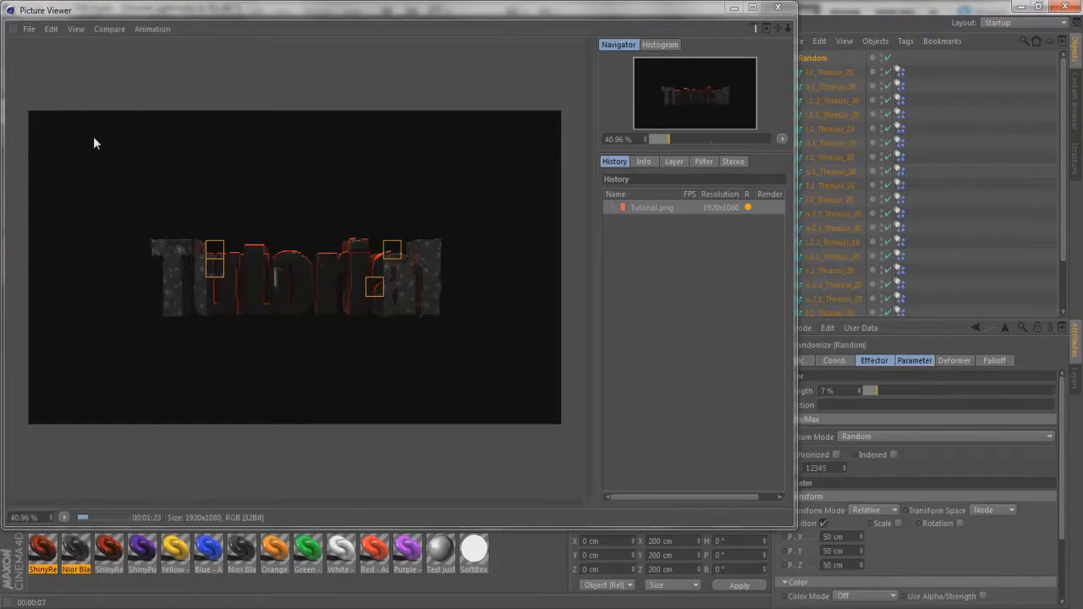
Examine the rendered Tutorial image in the Picture Viewer until it finishes, and close the viewer.
scroll(308, 227, "down", 3)
scroll(305, 227, "up", 4)
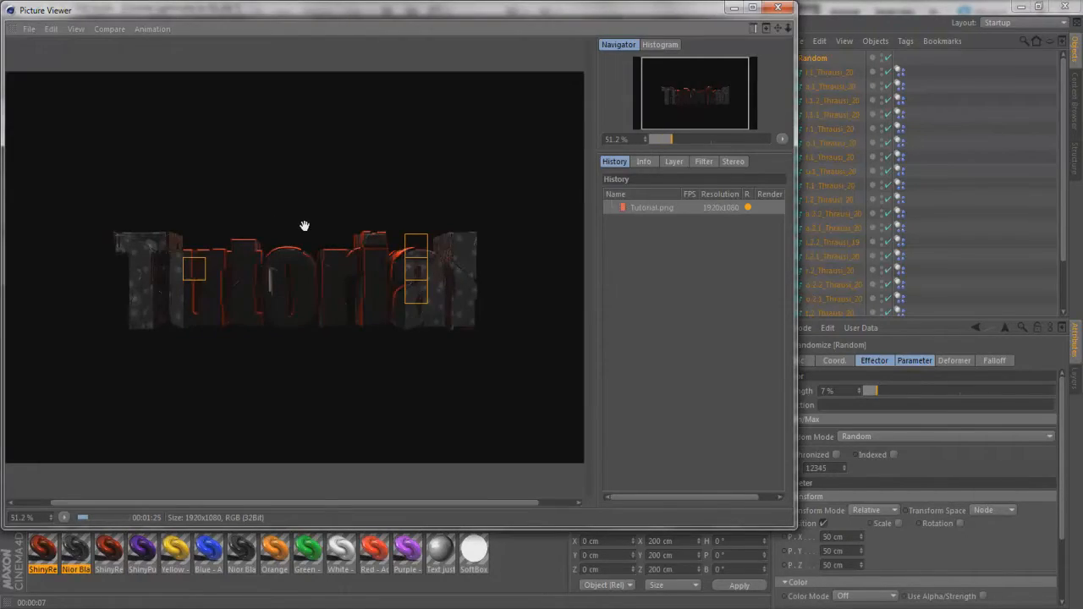
scroll(306, 227, "down", 1)
scroll(302, 222, "up", 1)
mouse_move(310, 183)
left_mouse_down()
mouse_move(322, 179)
mouse_move(293, 182)
left_mouse_up()
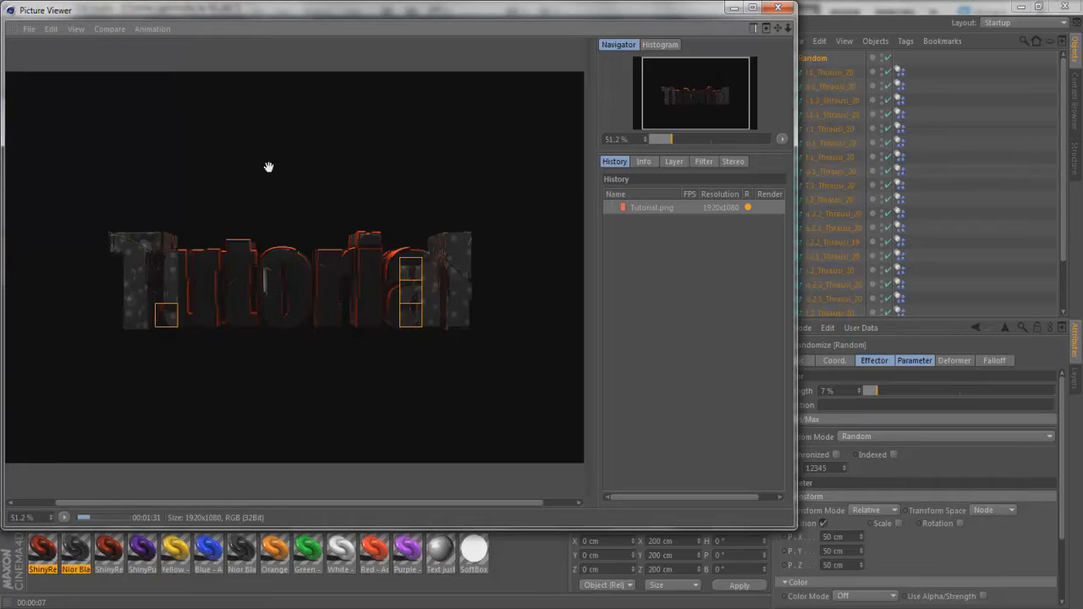
right_click(335, 240)
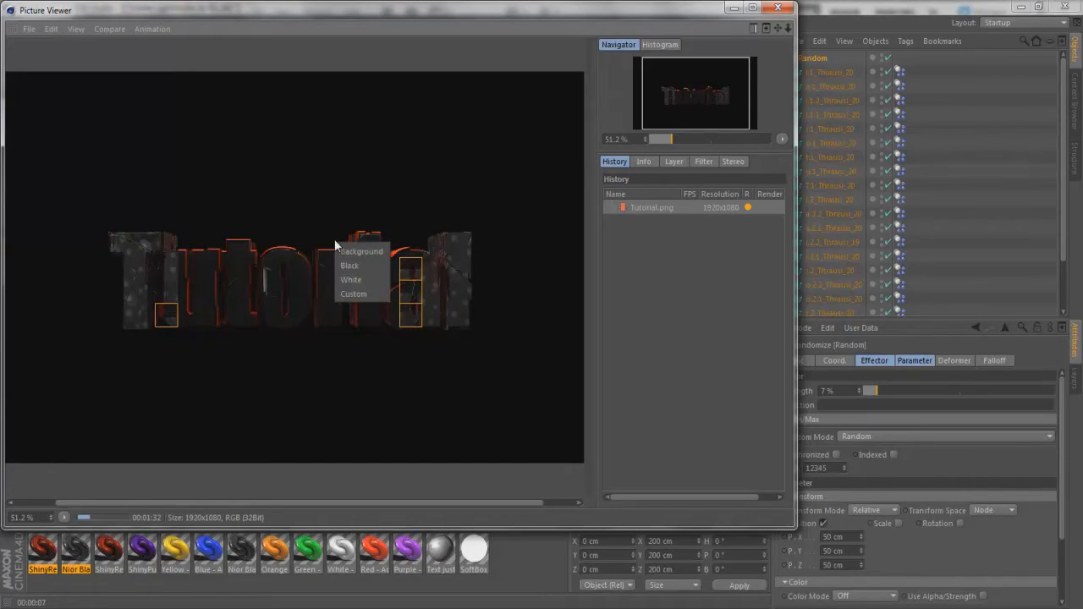
left_click(396, 10)
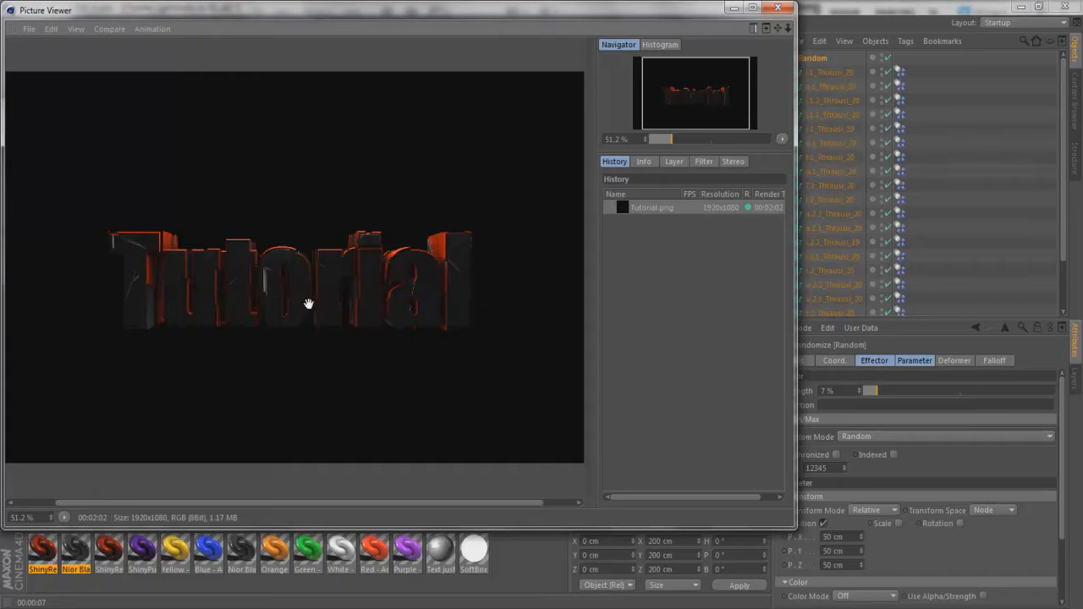
left_click(777, 7)
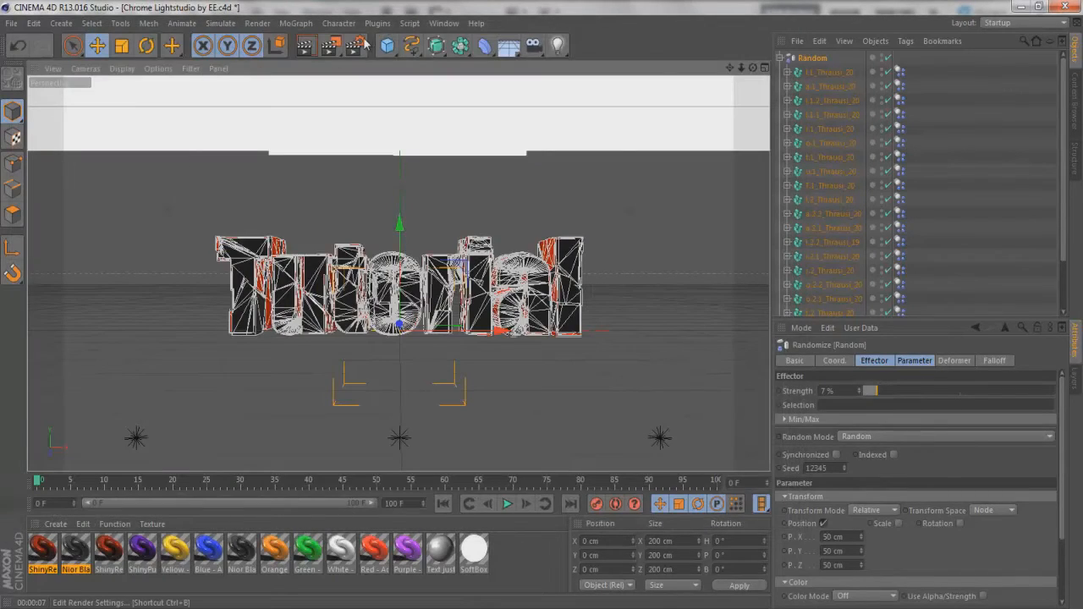
Reopen the render settings and change the output file name to Tutorial CEL.
key("ctrl+b")
left_click(420, 84)
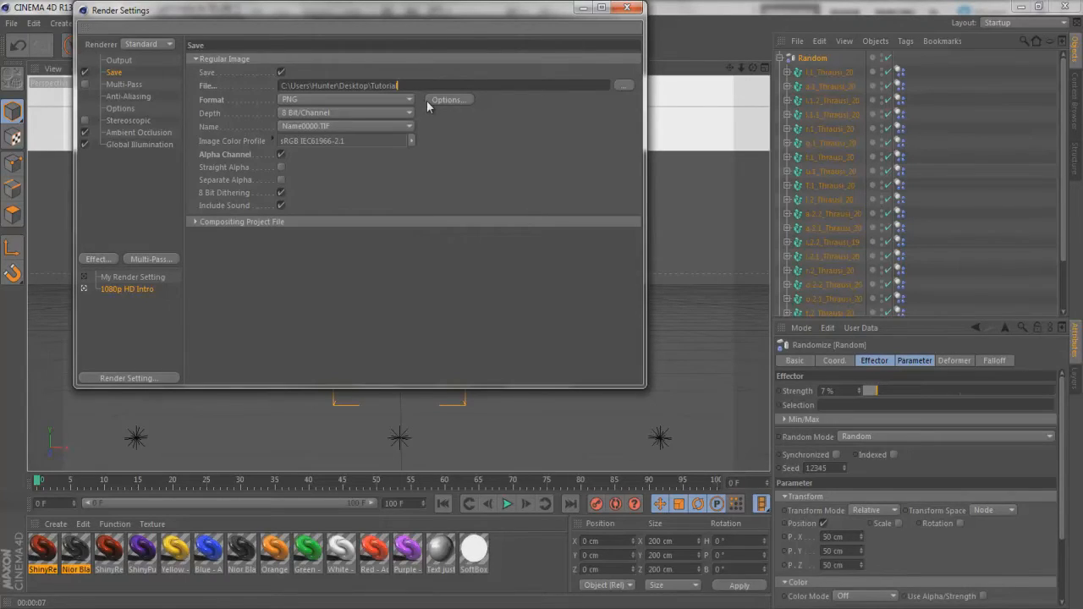
type("CEL")
Add the Cel Renderer effect with a white edge color and black background color, and close the render settings.
left_click(107, 261)
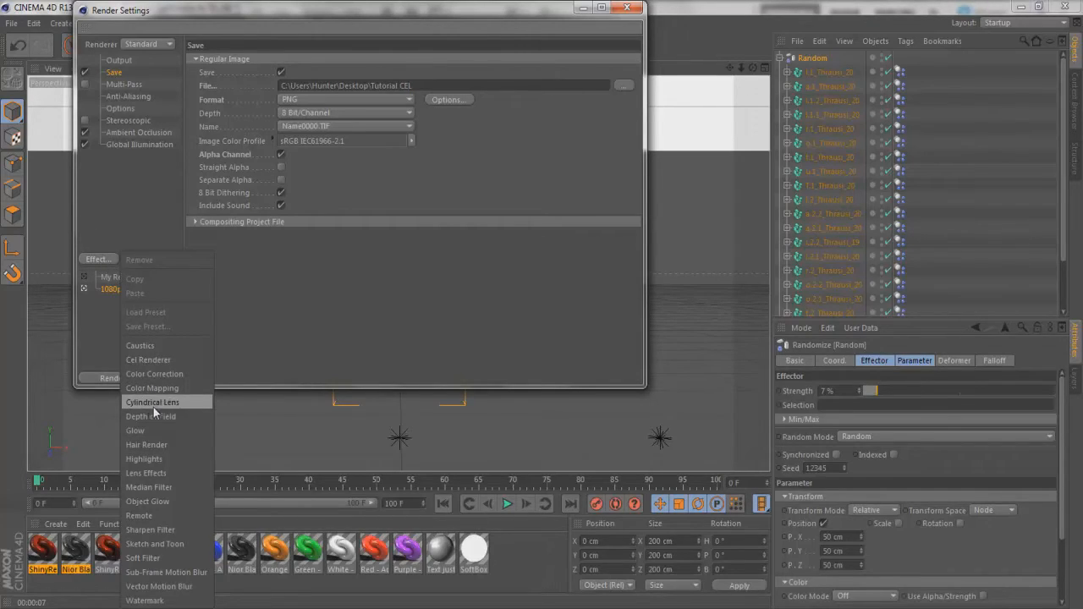
left_click(169, 360)
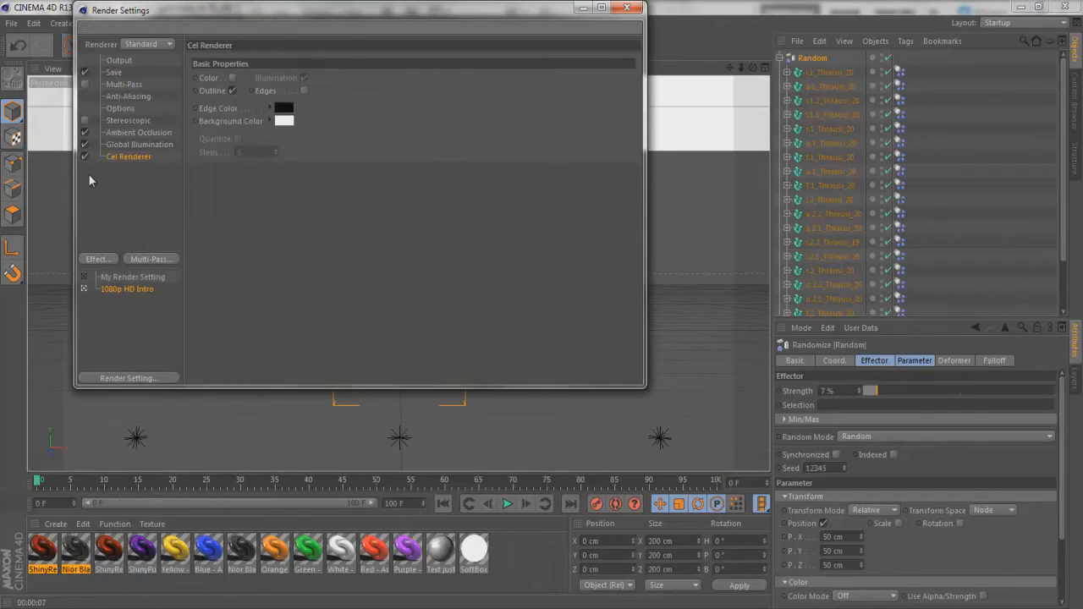
left_click(284, 118)
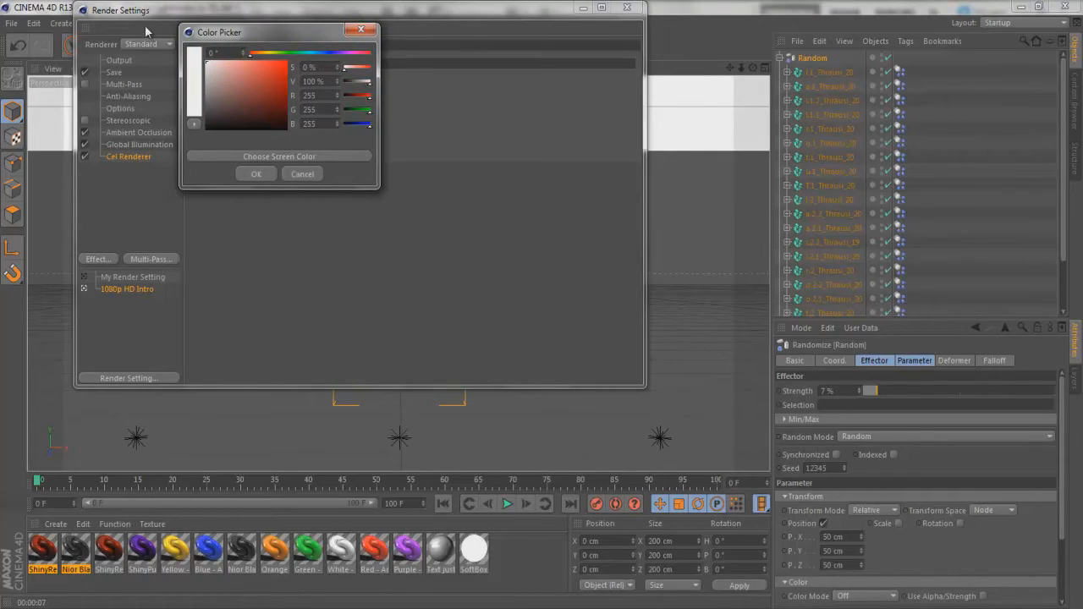
left_click(256, 174)
left_click(283, 107)
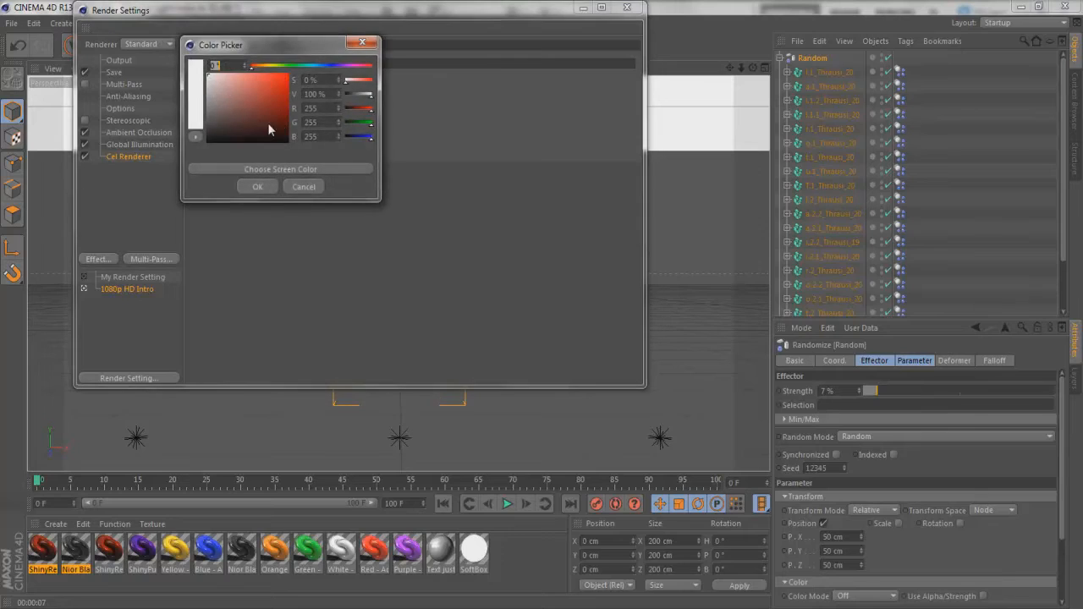
left_click(252, 190)
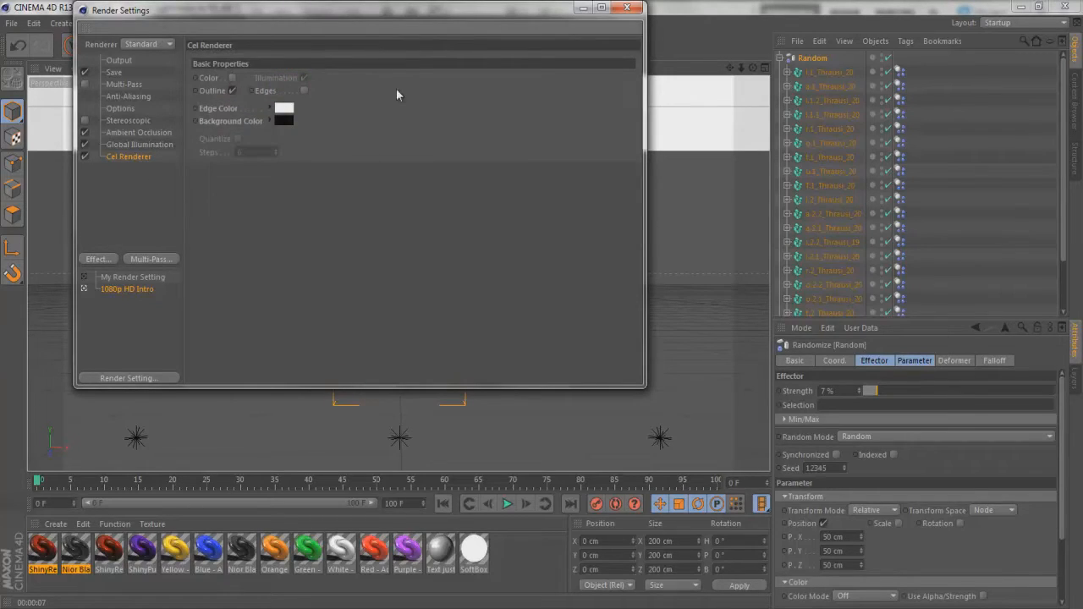
left_click(627, 8)
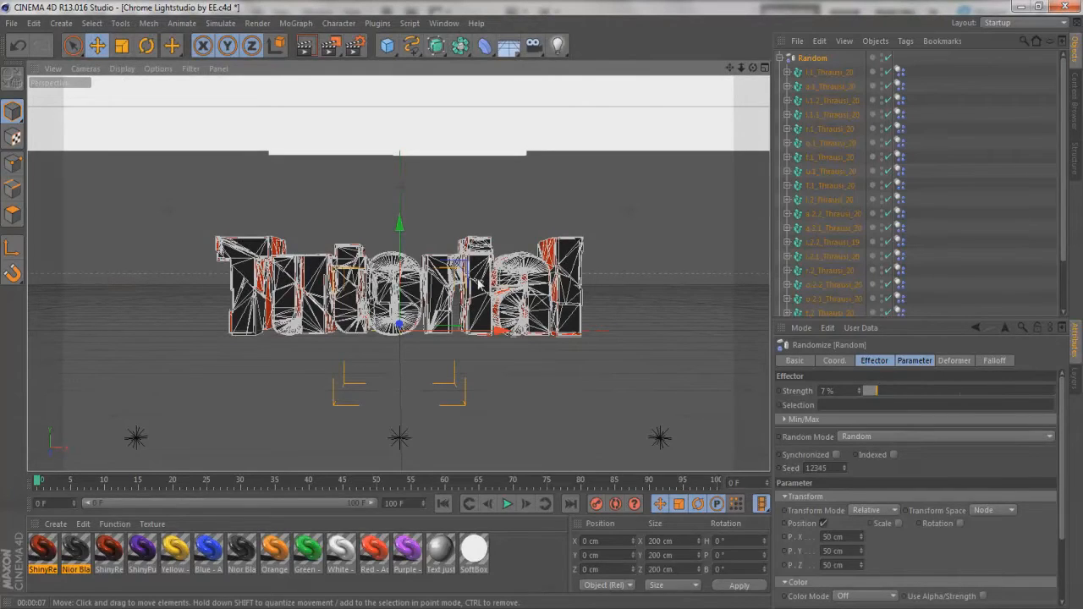
Recheck the Cel Renderer settings and render the outline pass to the Picture Viewer.
left_click(354, 45)
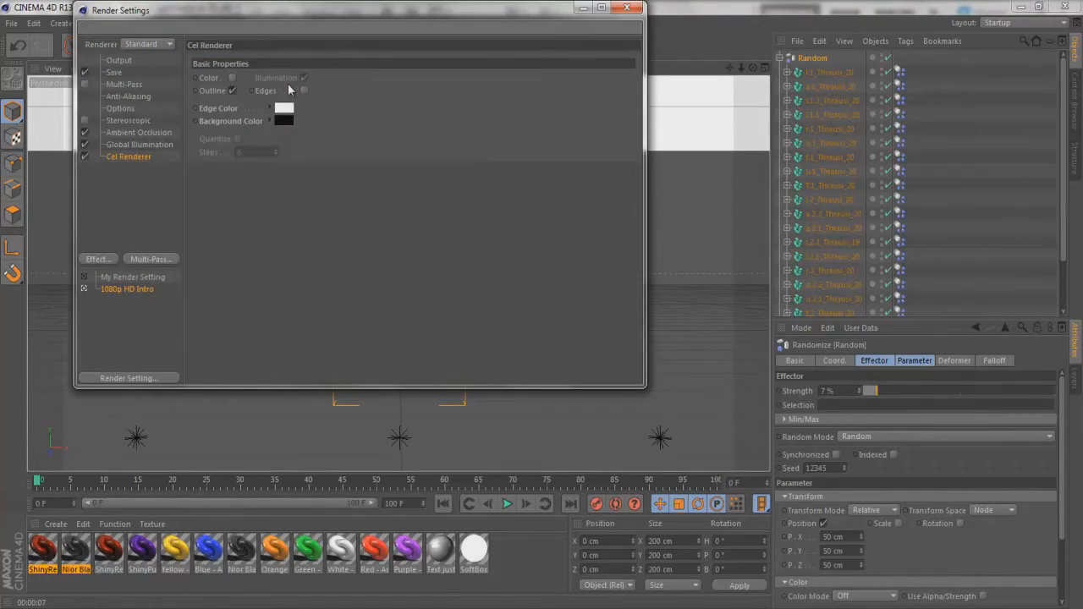
left_click(626, 8)
left_click(330, 45)
left_click(392, 117)
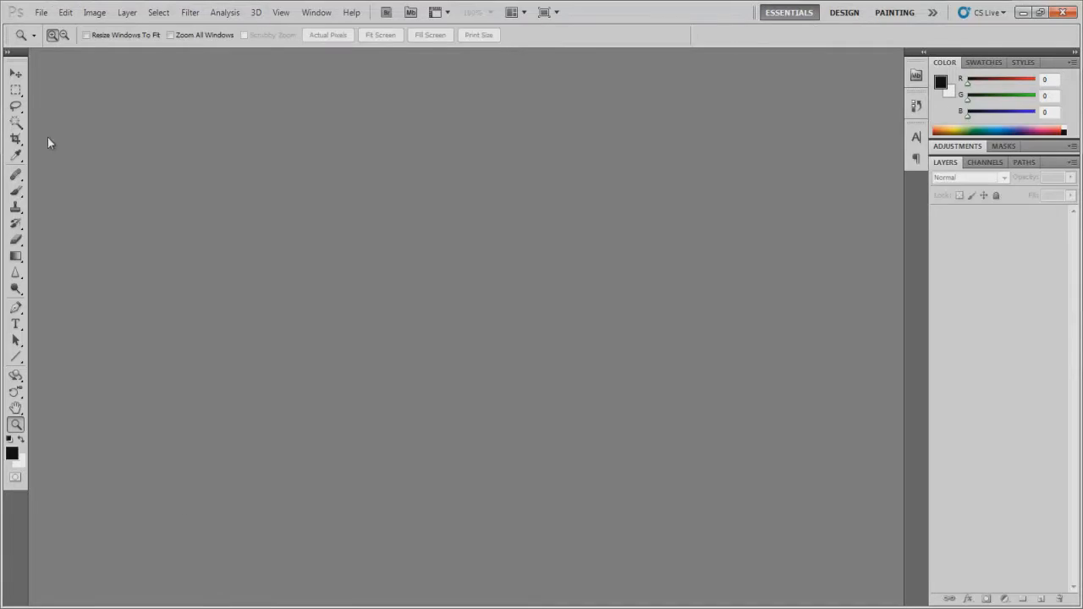
Open the rendered Tutorial PNG file from the Desktop.
left_click(40, 12)
left_click(42, 40)
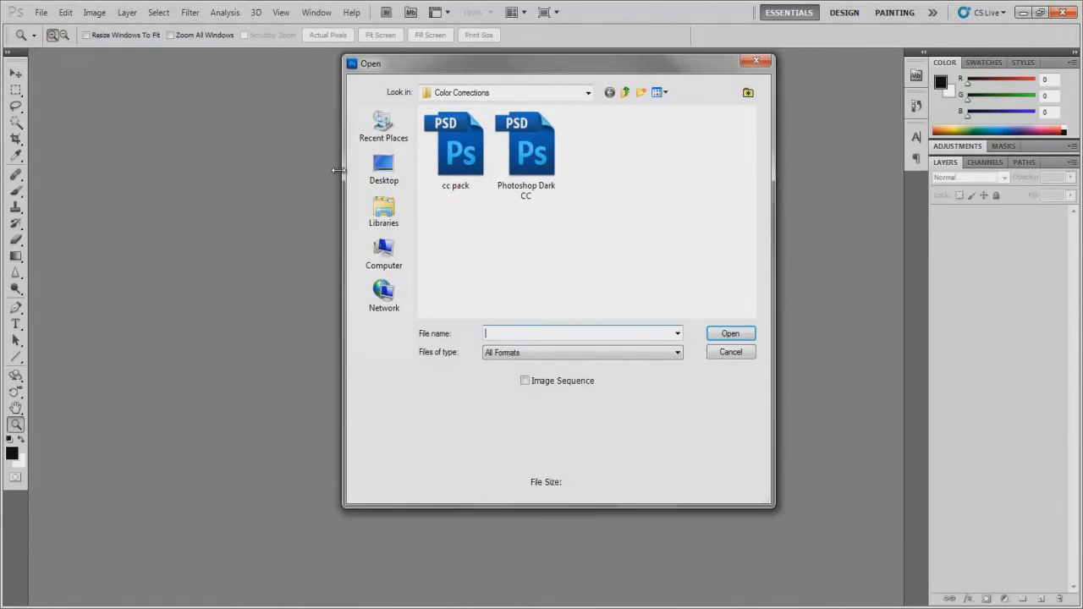
left_click(384, 170)
scroll(642, 231, "down", 3)
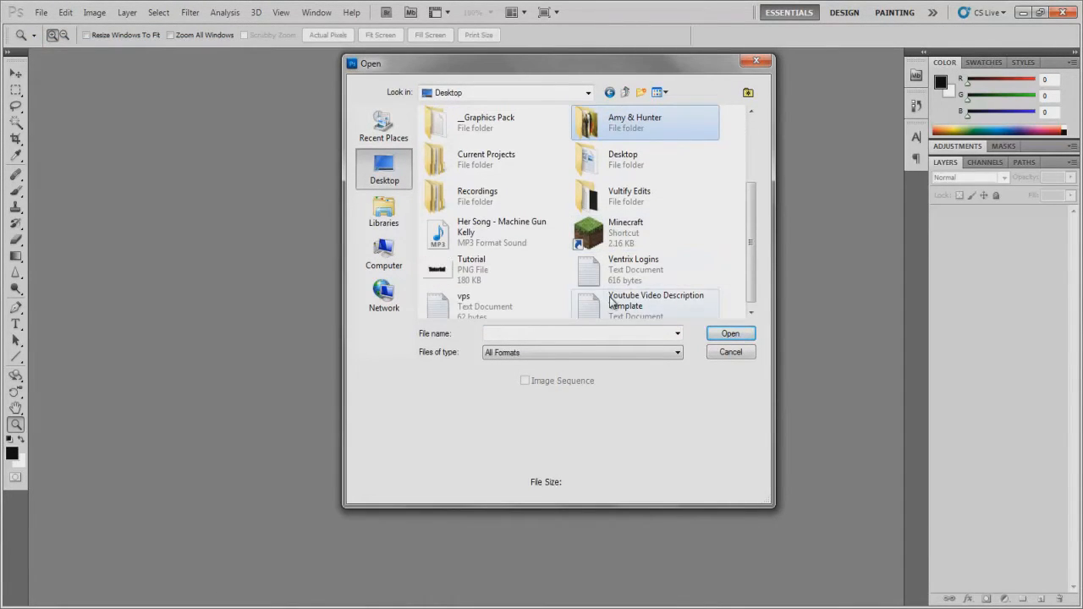
left_click(464, 260)
key("Return")
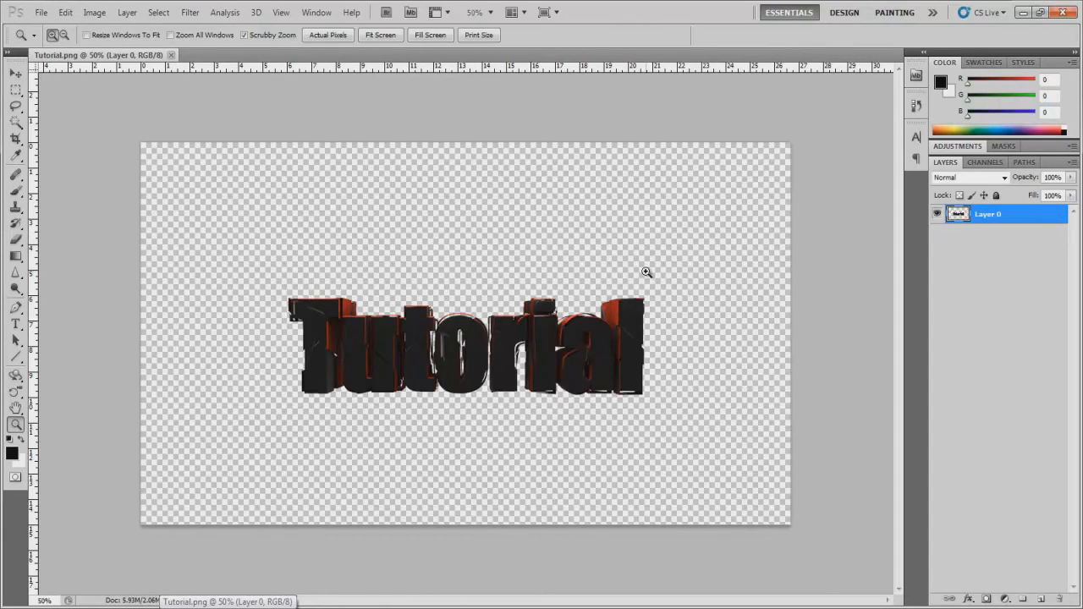
Rename Layer 0 as Tutorial.
double_click(988, 217)
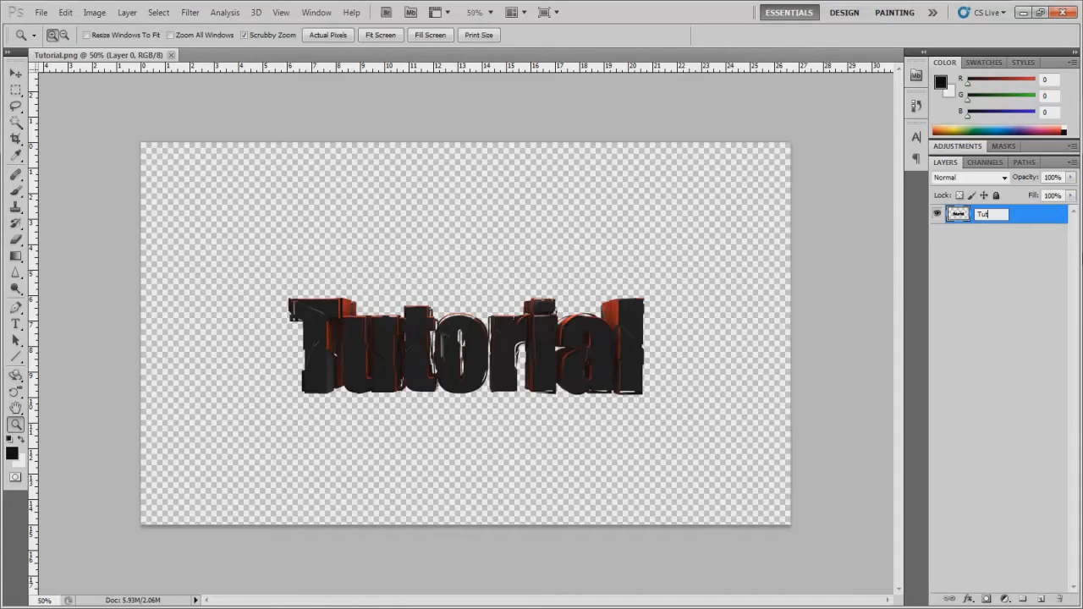
type("Tutorial")
key("Return")
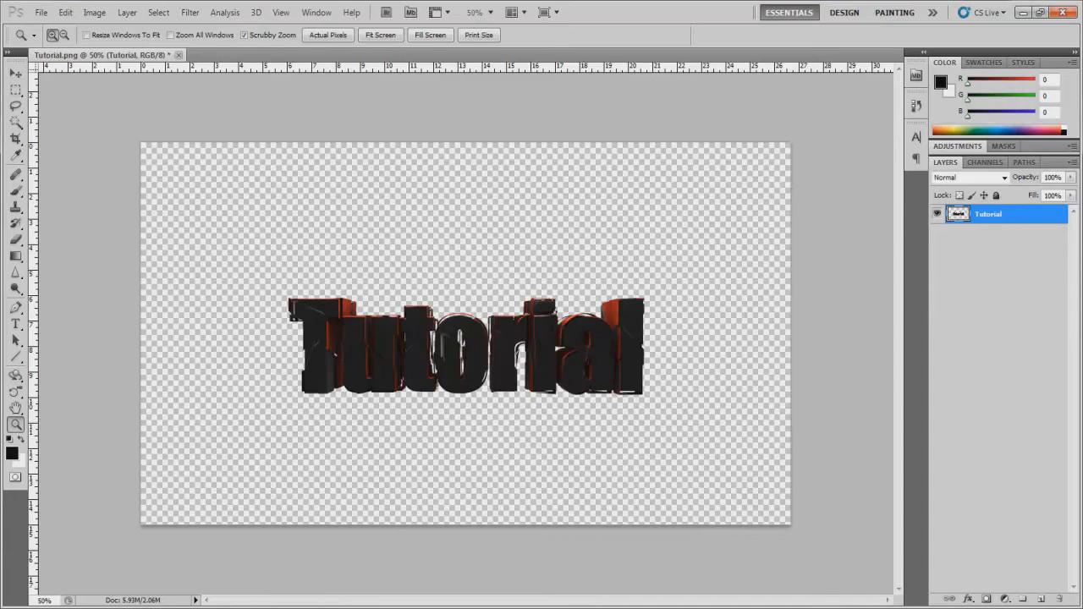
Add a Gradient Overlay style to the Tutorial layer with blend mode Overlay and scale 115%.
double_click(1034, 219)
left_click_drag(779, 210, 888, 105)
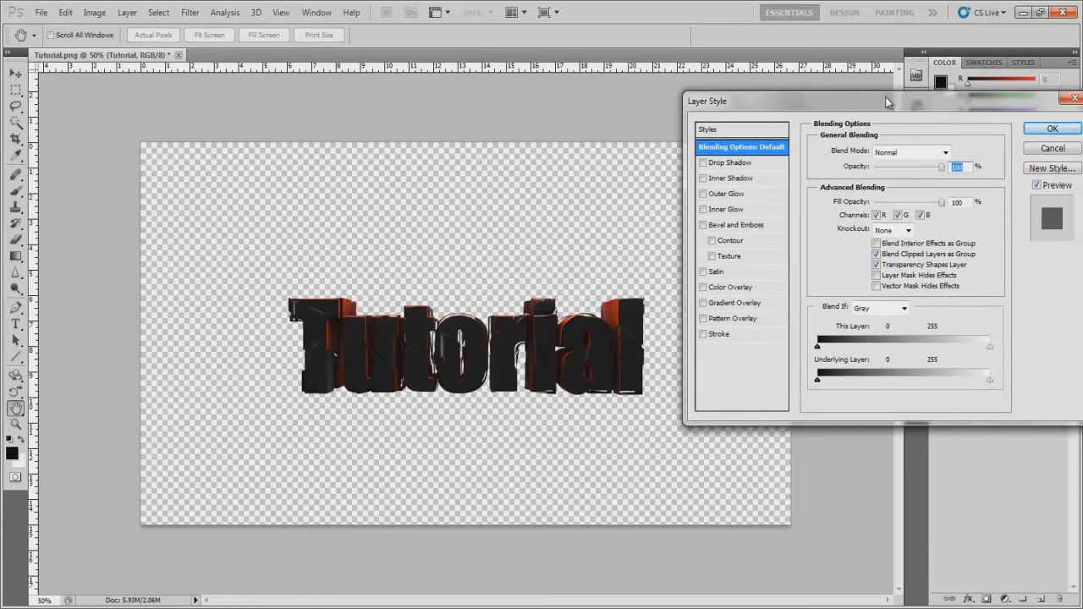
left_click(735, 304)
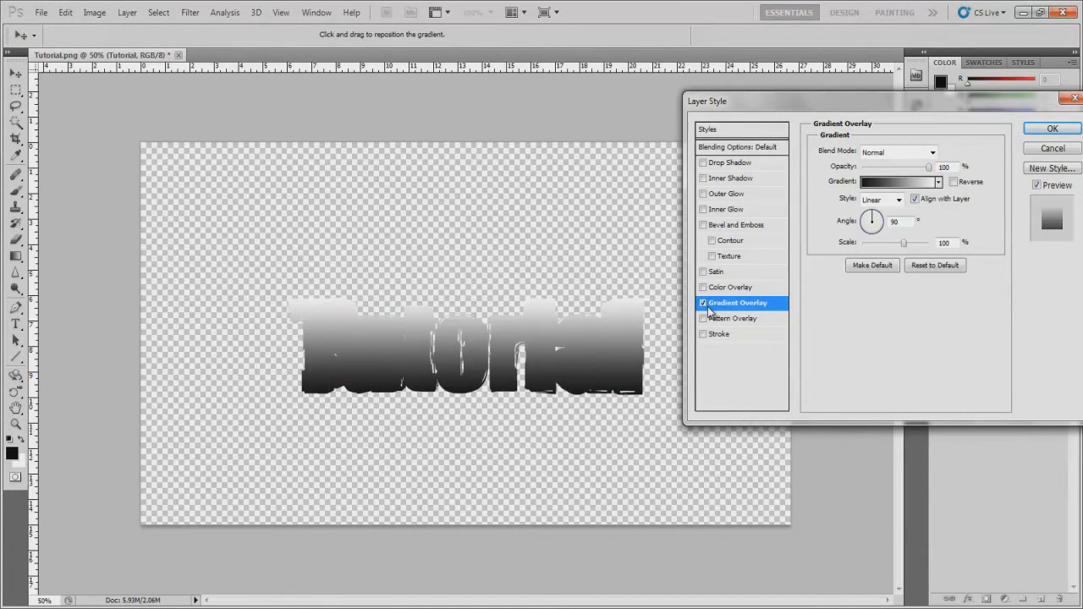
left_click(702, 304)
left_click_drag(890, 101, 795, 134)
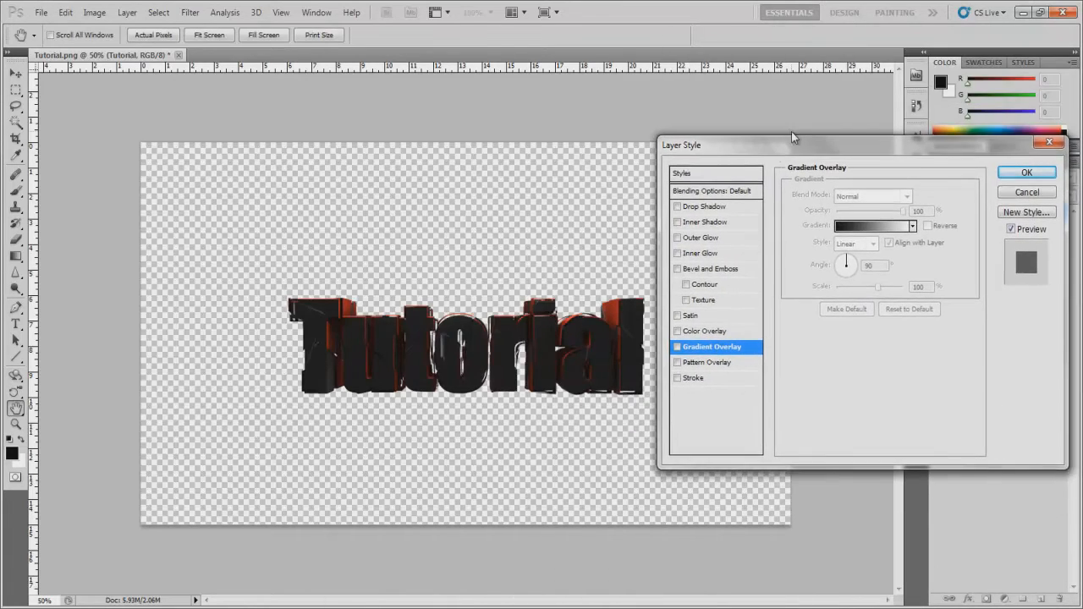
left_click(704, 351)
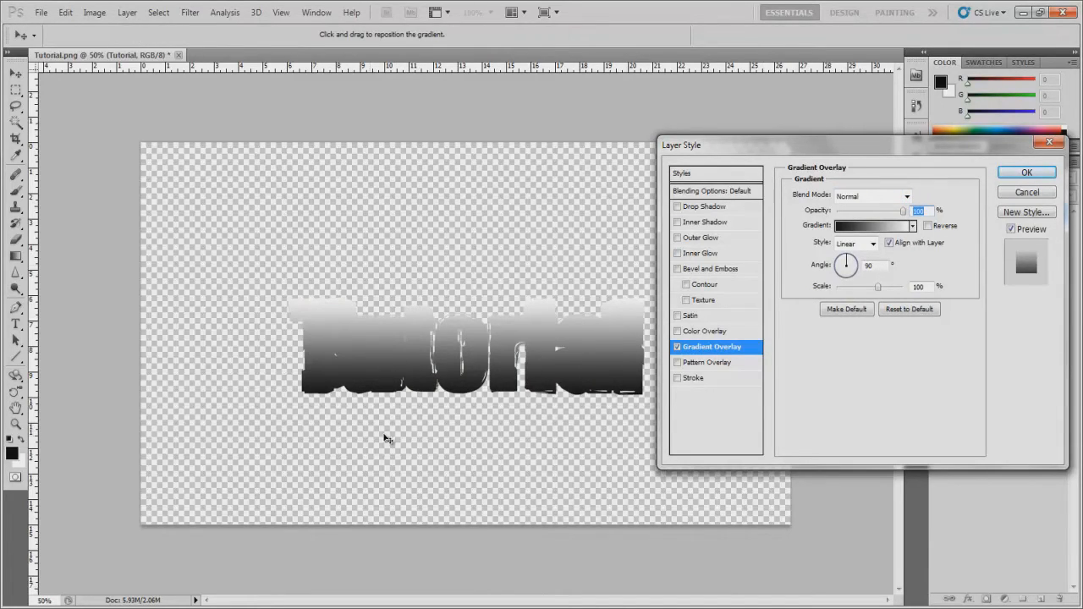
left_click(908, 197)
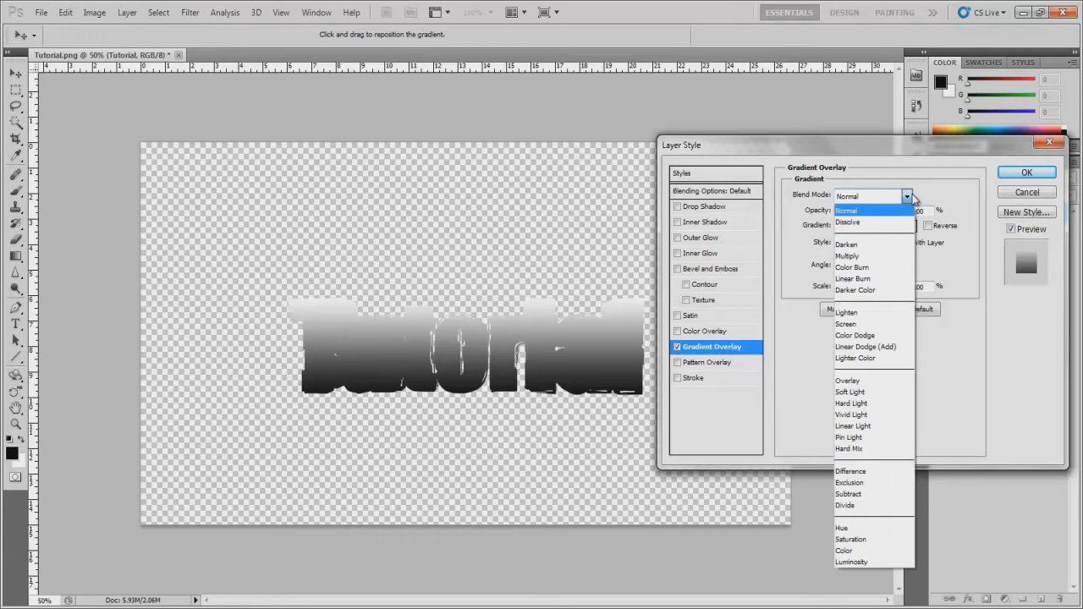
left_click(851, 380)
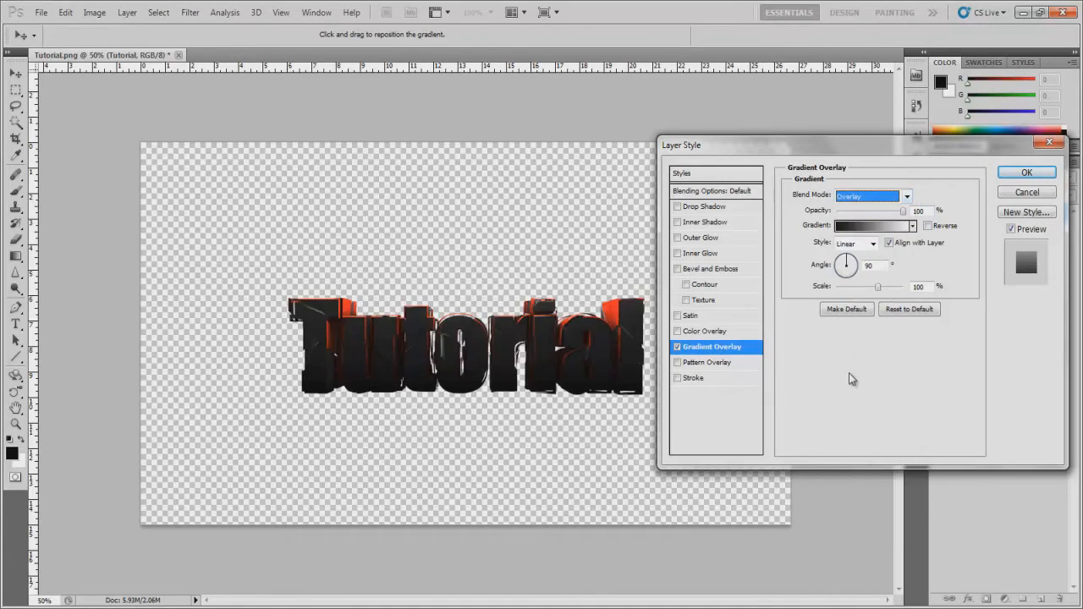
left_click_drag(878, 287, 885, 288)
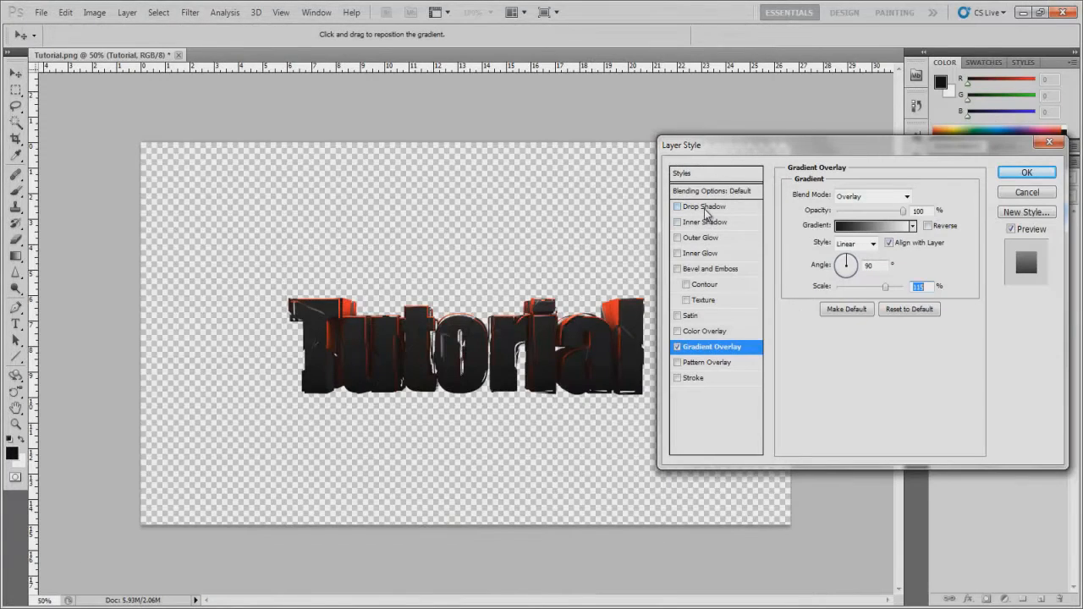
Add a Drop Shadow with 82% opacity, 3 px distance, 17% spread and a larger size, leave Inner Shadow off, and apply the layer style.
left_click(702, 207)
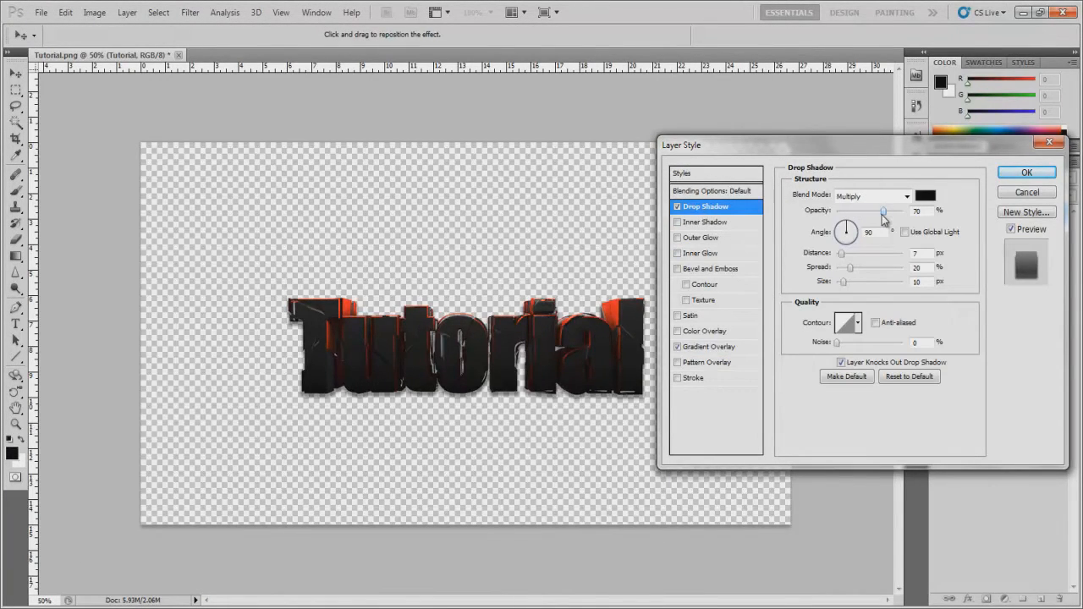
left_click_drag(885, 212, 890, 211)
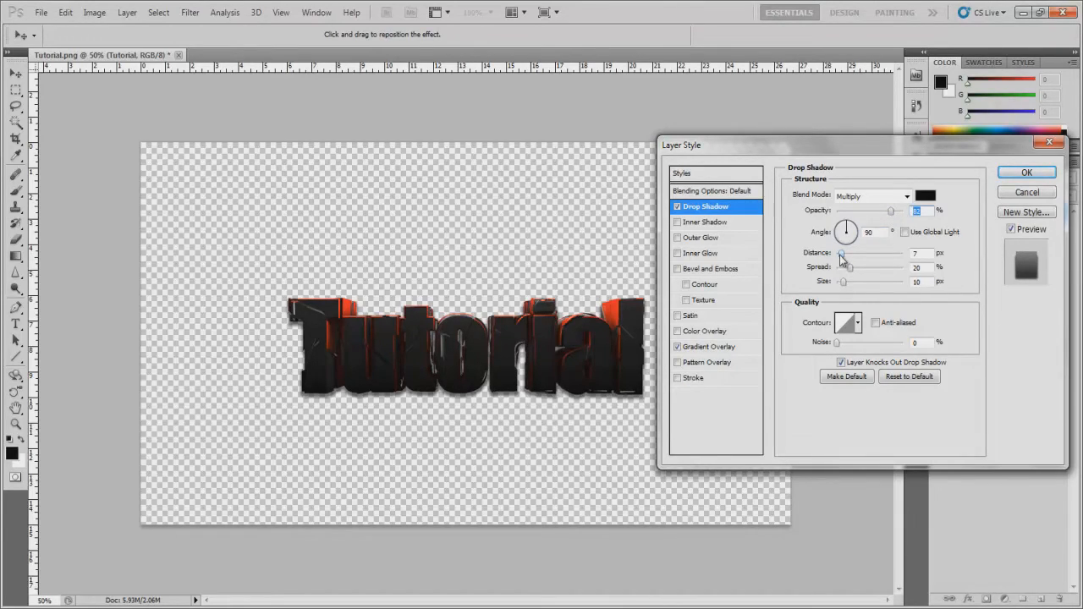
left_click_drag(842, 254, 838, 254)
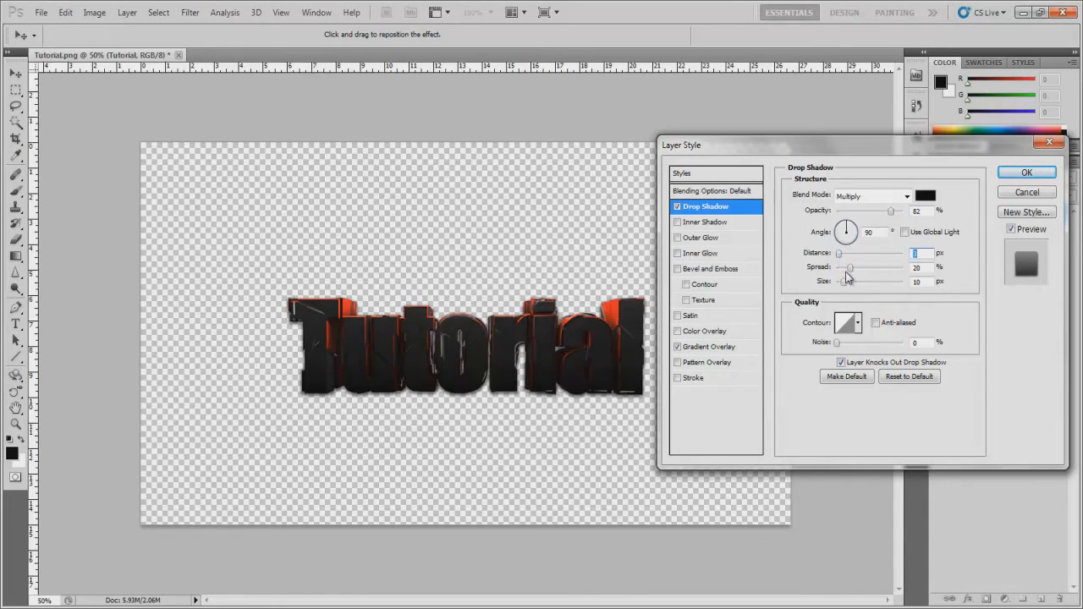
left_click_drag(850, 269, 852, 285)
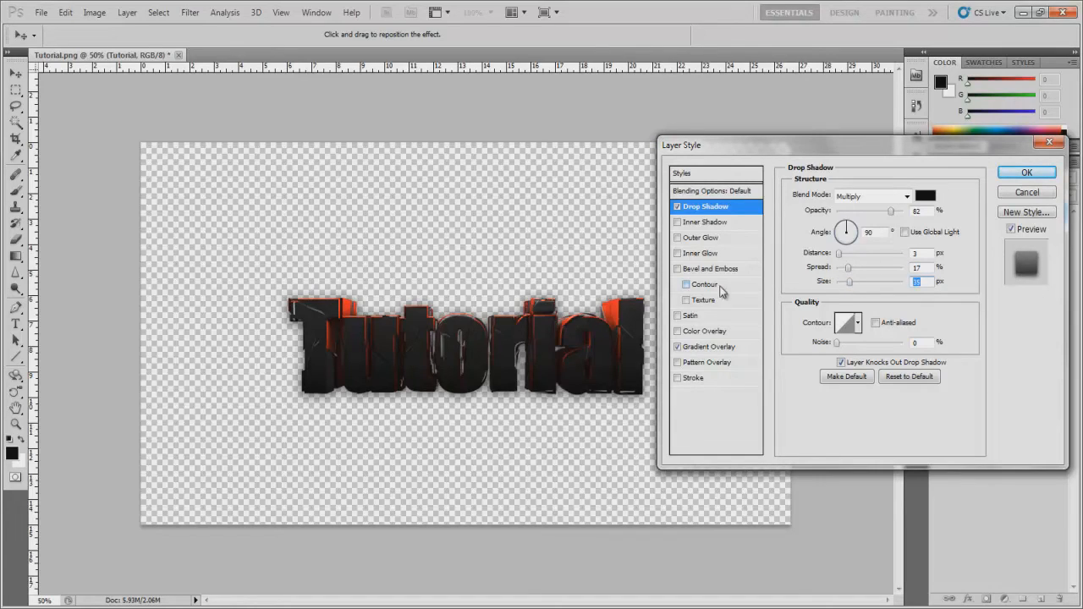
left_click(708, 223)
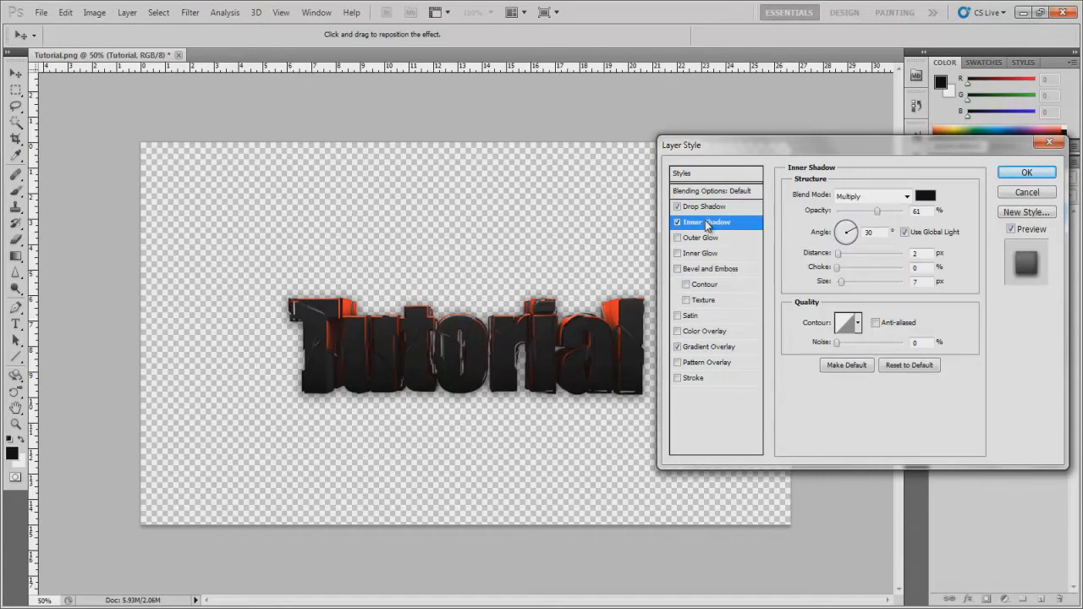
left_click(677, 222)
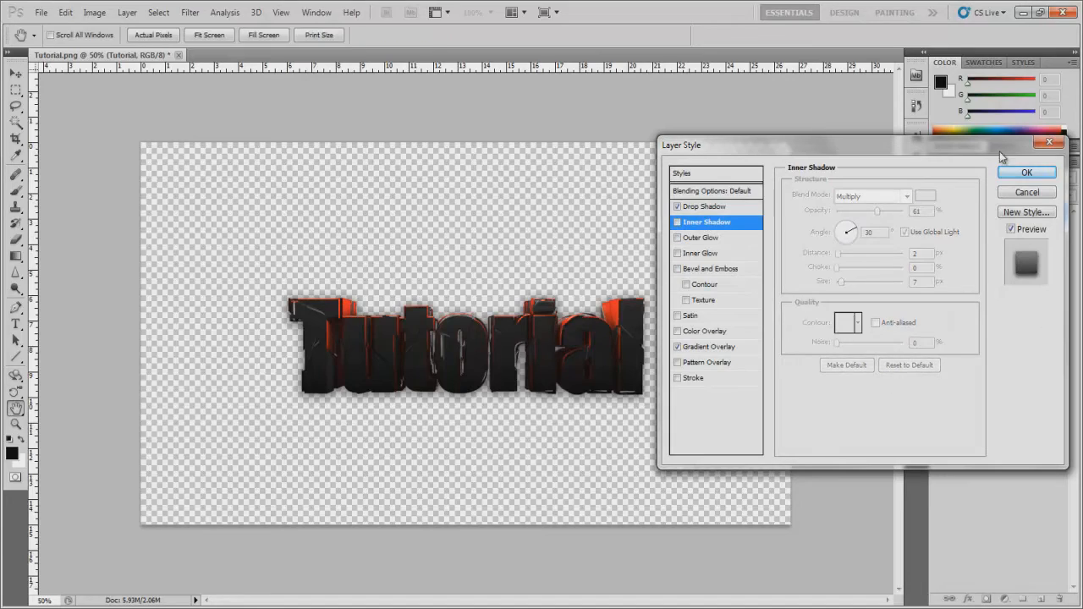
left_click(1026, 172)
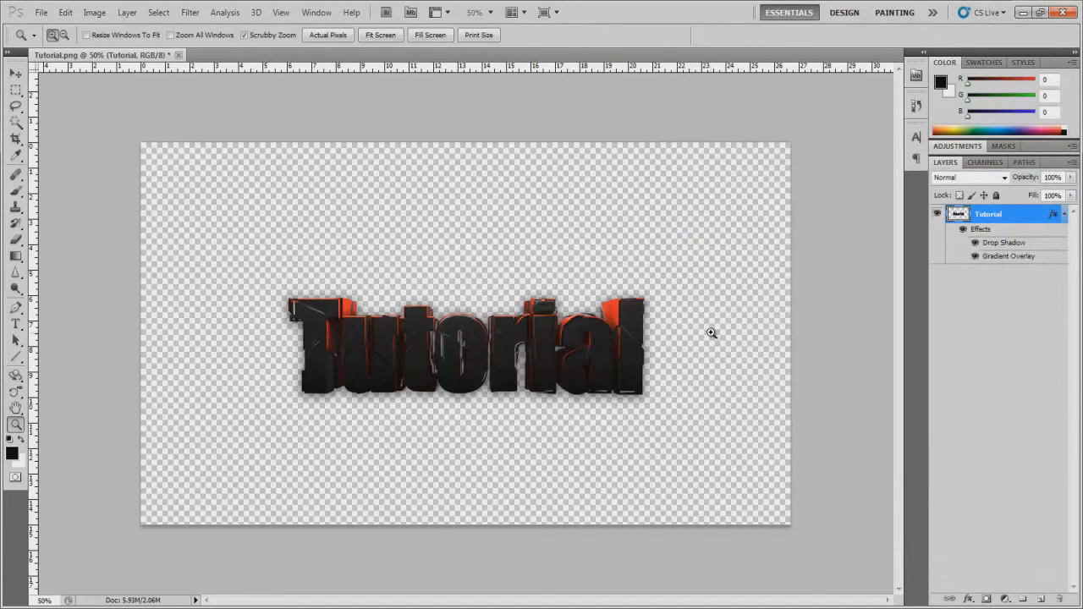
Switch to Cinema 4D, close the Picture Viewer, and quit the program without saving the project.
key("alt+Tab")
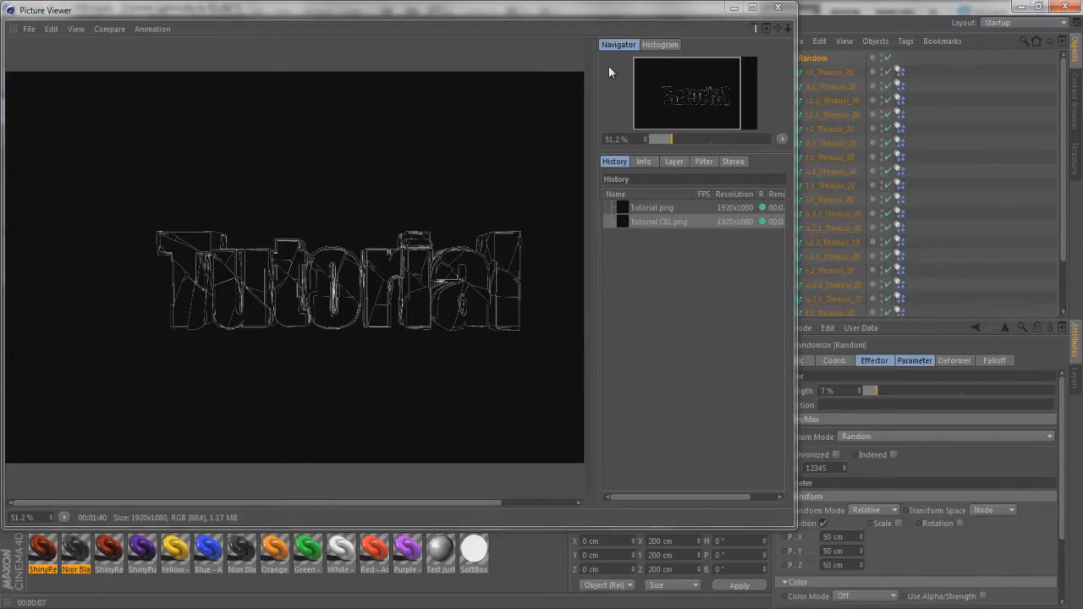
left_click(752, 6)
left_click(1047, 7)
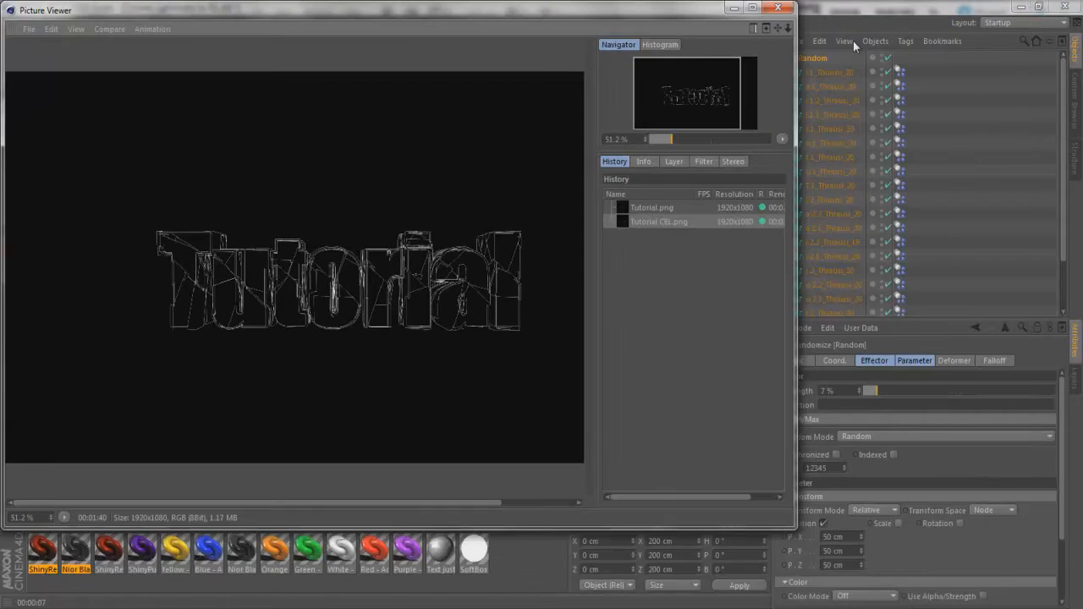
left_click(779, 8)
left_click(1066, 6)
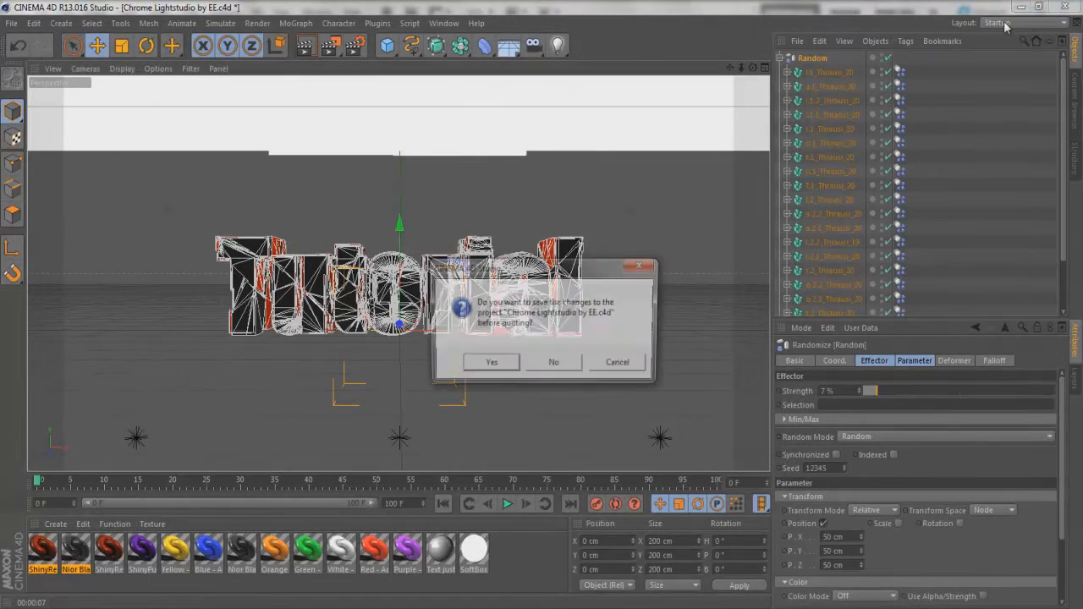
left_click(550, 365)
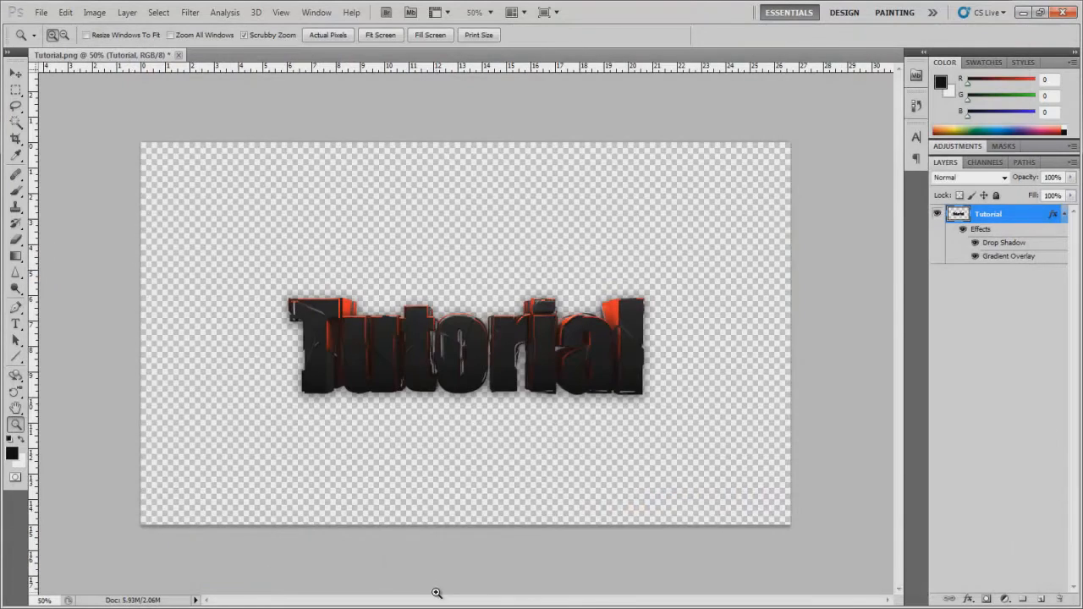
Place the Tutorial CEL PNG at its original size over the Tutorial layer and set its blend mode to Screen.
left_click(41, 12)
left_click(51, 289)
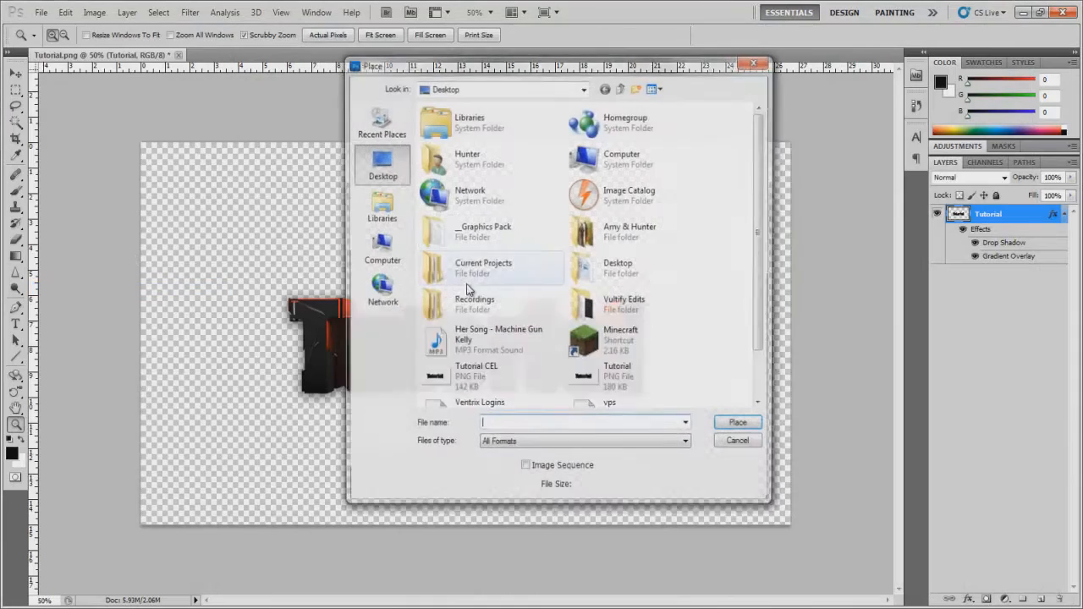
double_click(487, 371)
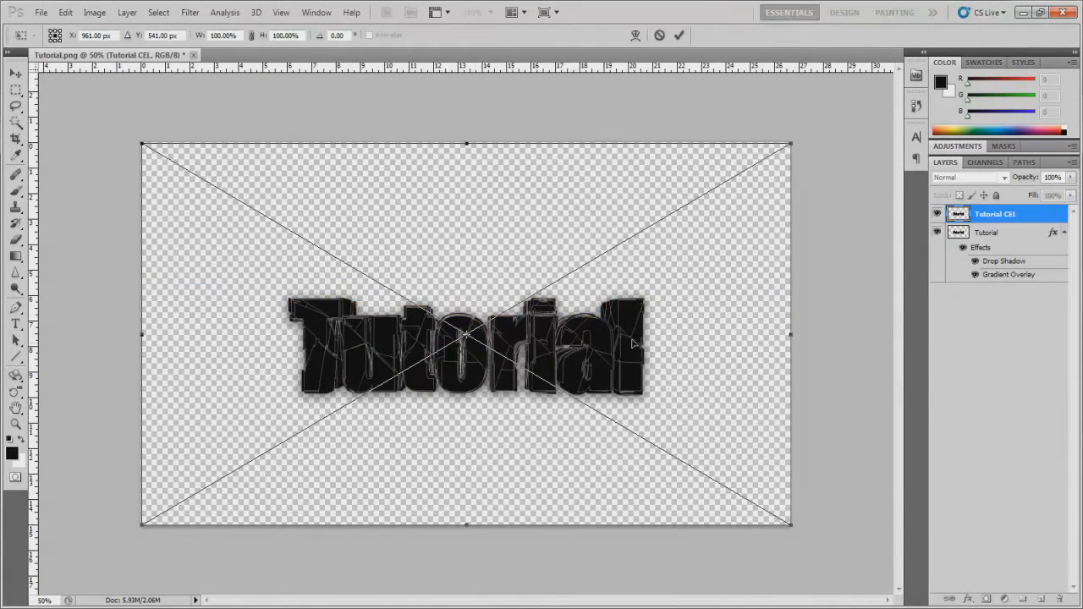
key("Return")
key("z")
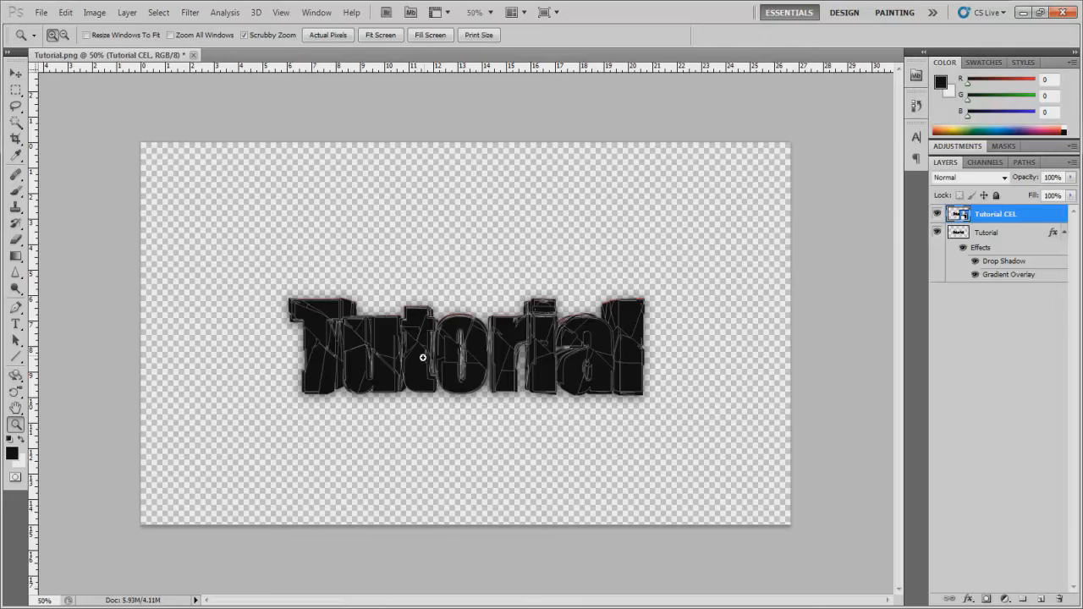
left_click(1005, 179)
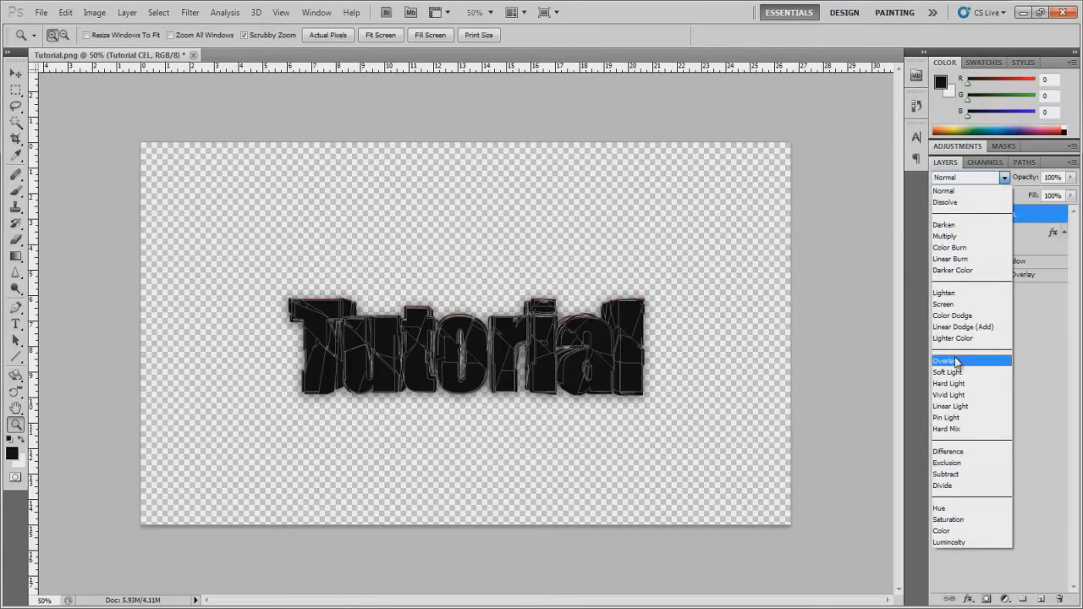
left_click(962, 305)
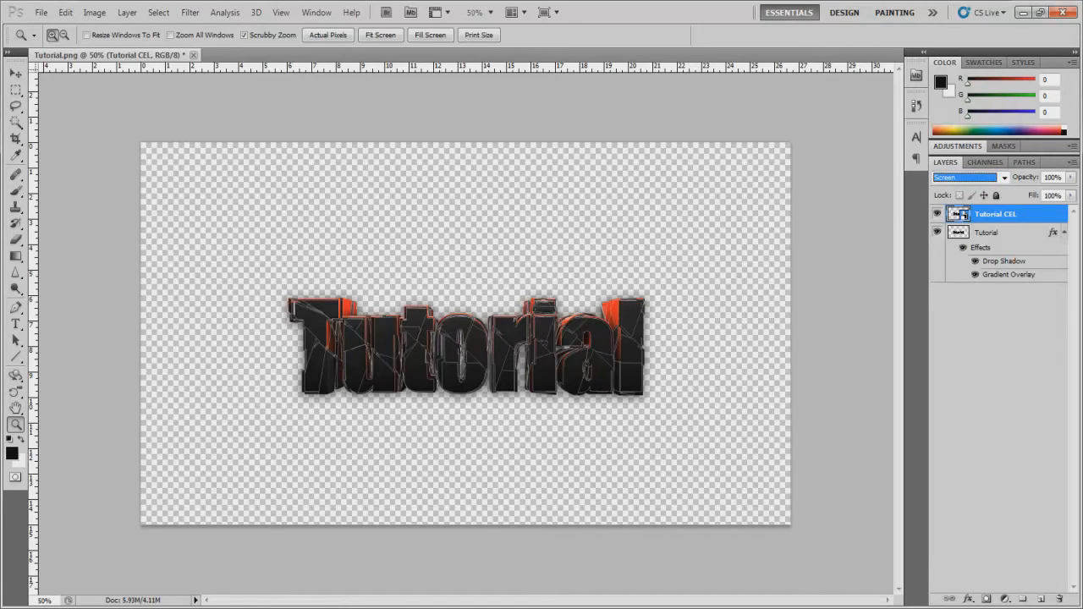
Try other blend modes on the Tutorial CEL layer, including Overlay, Pin Light, Hard Light and Color Dodge.
key("Down")
key("Down")
key("Down")
key("Down")
key("Down")
key("Down")
key("Down")
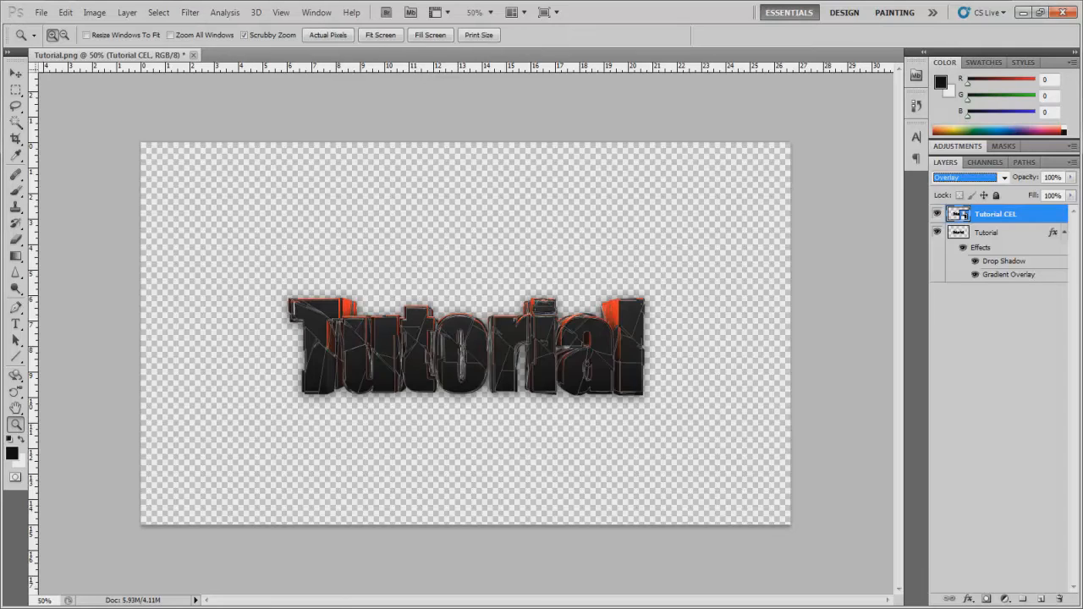
key("Down")
key("Down")
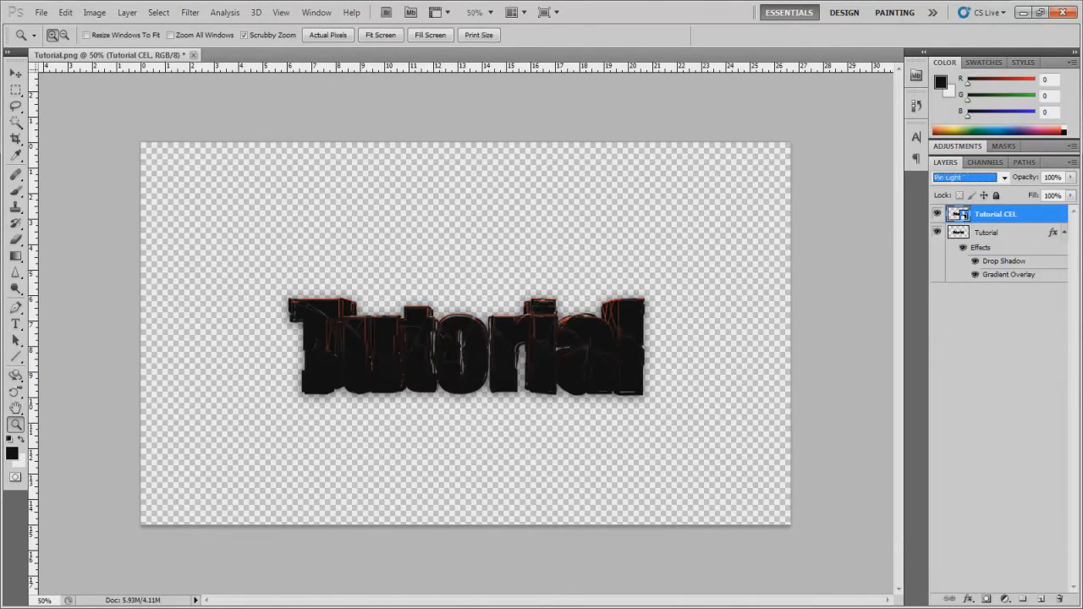
key("Up")
key("Up")
key("Up")
key("Up")
key("Up")
key("Up")
key("Up")
key("Up")
key("Up")
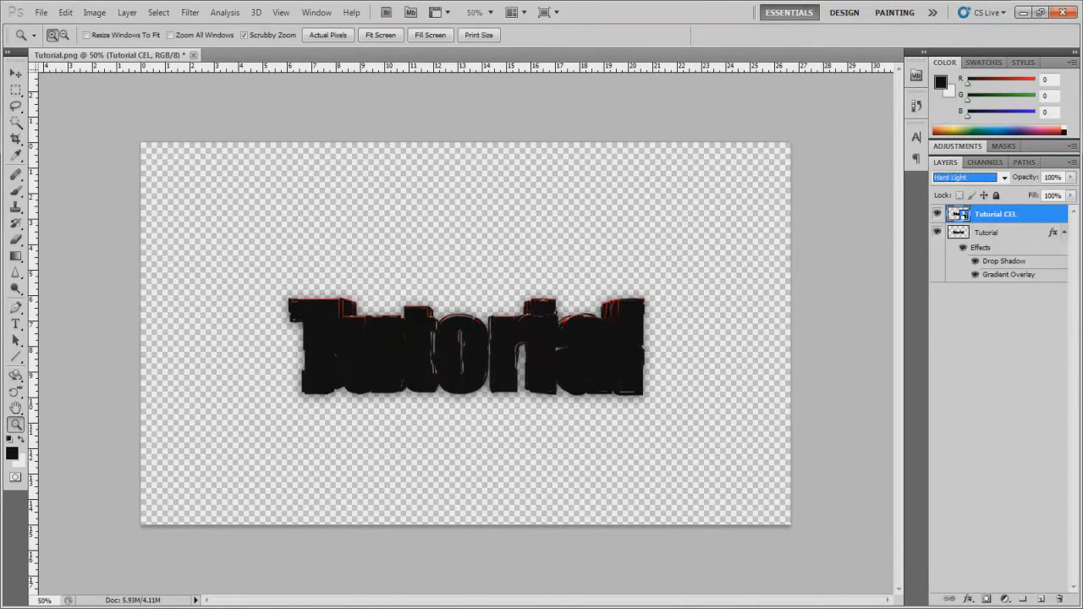
key("Down")
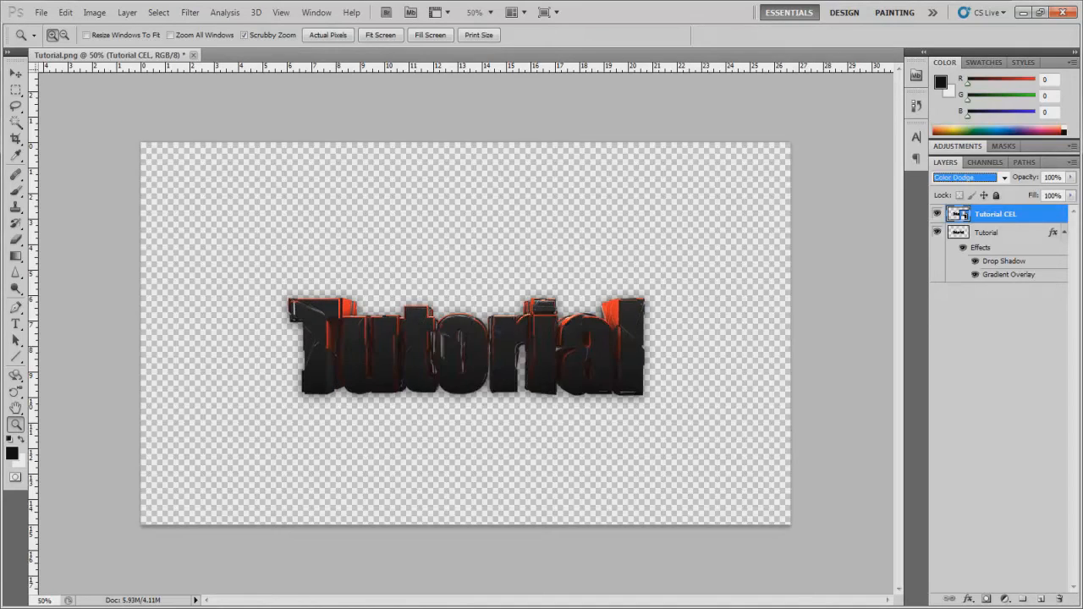
key("Down")
key("Down")
key("Down")
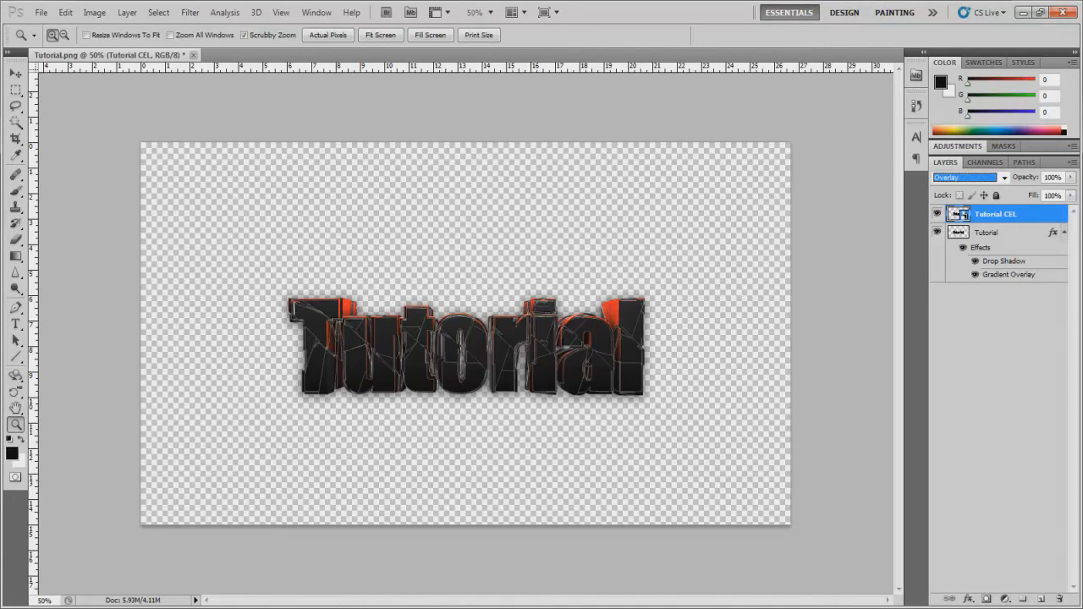
Set the Tutorial CEL layer back to Screen blending and reduce its opacity to 79%.
key("Up")
key("Up")
key("Up")
left_click_drag(1071, 177, 1058, 195)
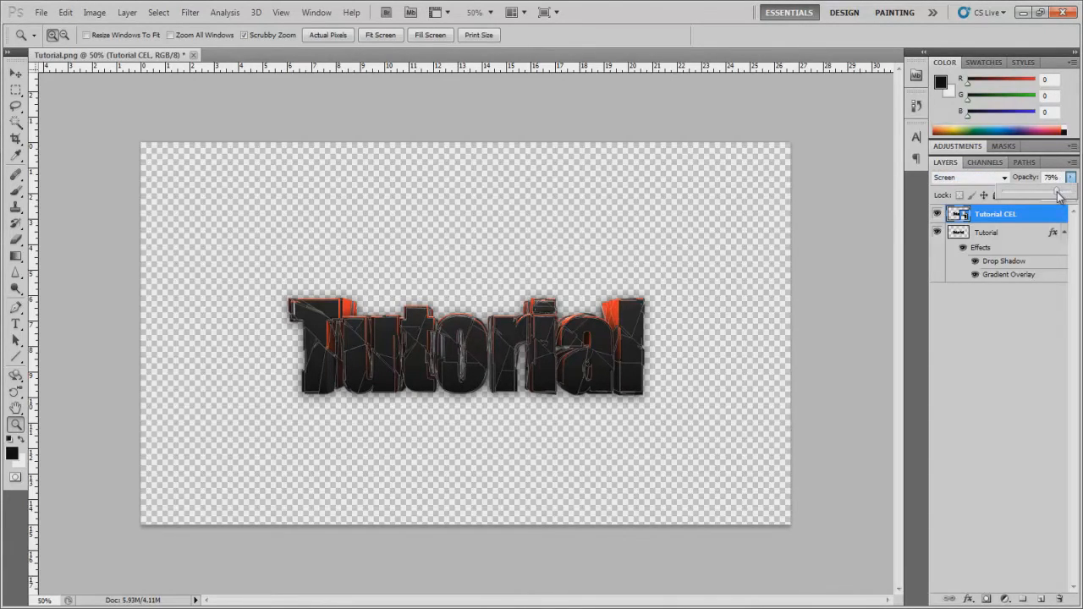
Begin placing another image file and open the Textures folder in the Pictures library.
left_click(40, 13)
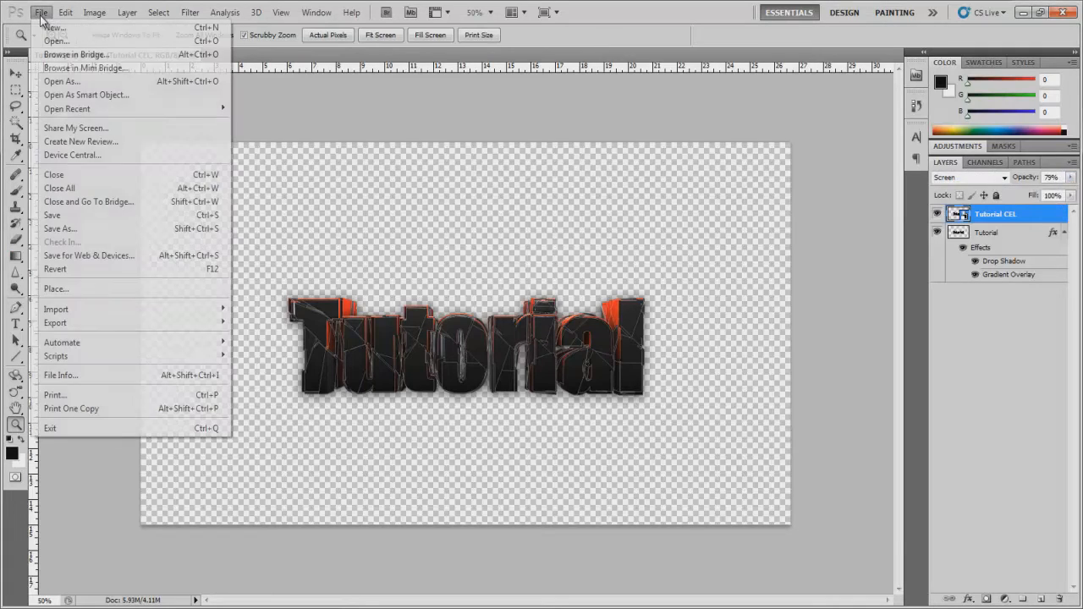
left_click(91, 288)
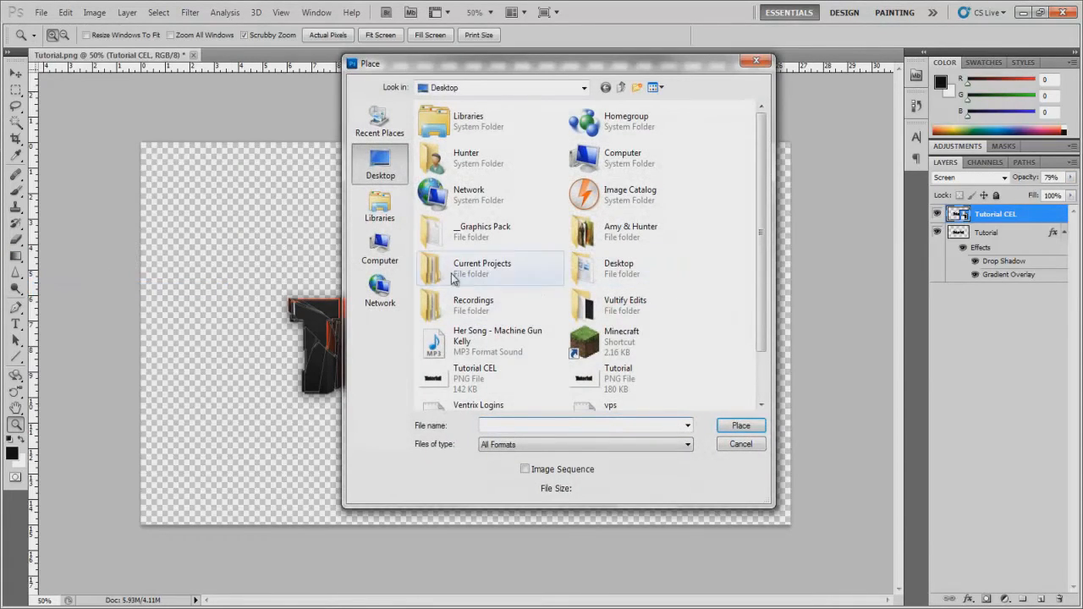
left_click(379, 207)
double_click(482, 167)
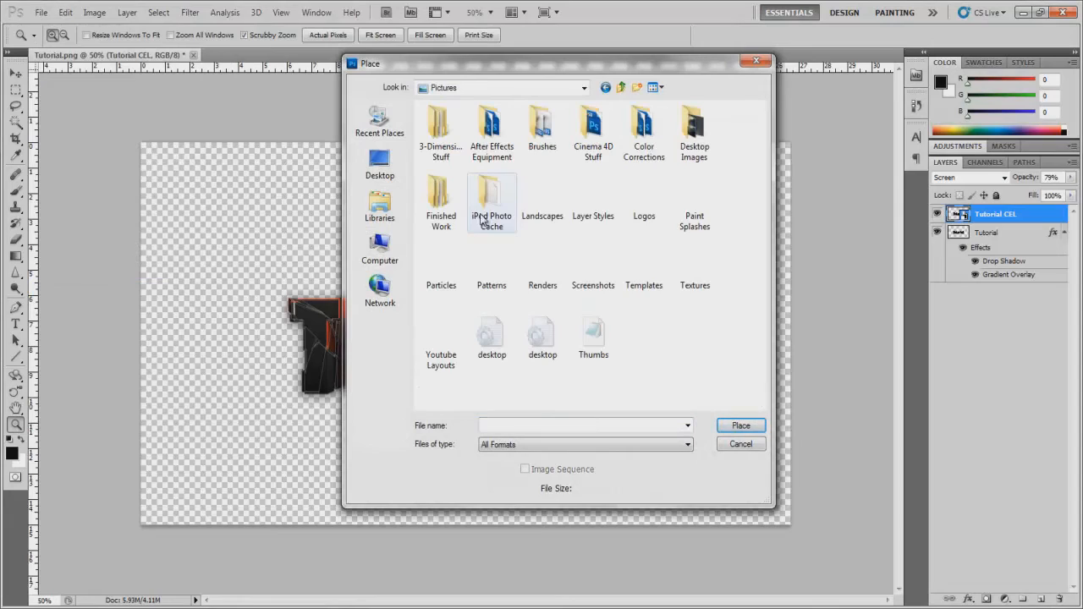
double_click(695, 266)
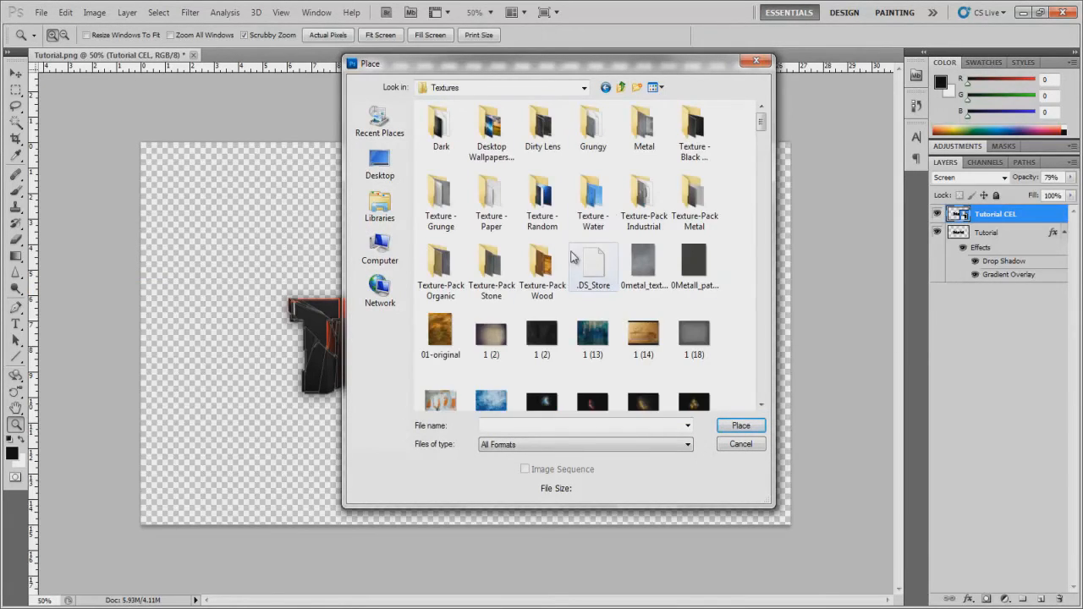
Find the grungebokeh11 texture in the Textures folder and place it at its default size above the Tutorial CEL layer.
left_click(574, 255)
scroll(575, 250, "down", 5)
scroll(580, 258, "up", 4)
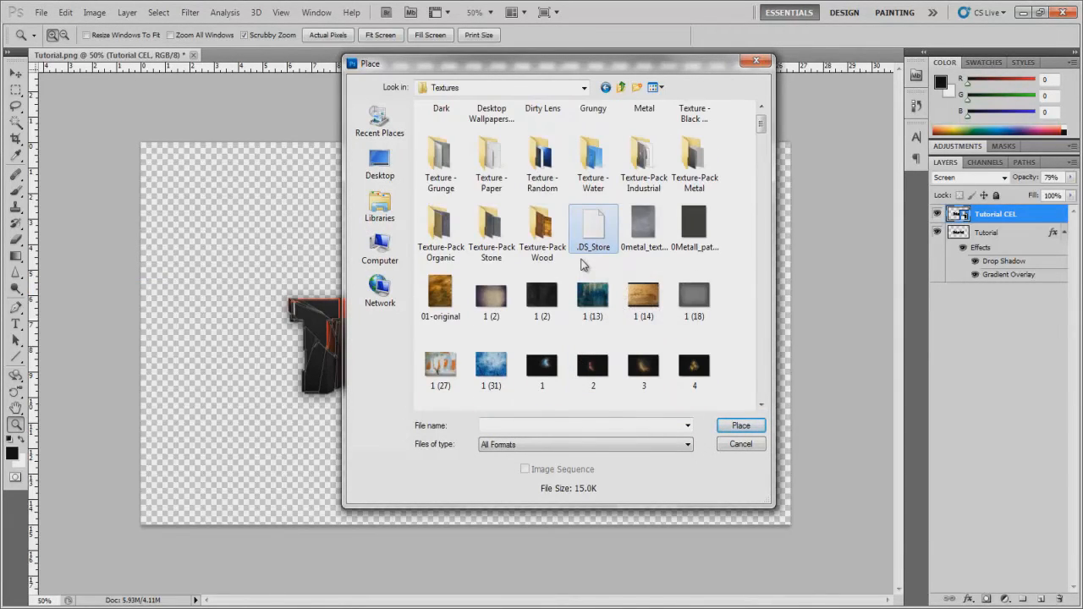
scroll(580, 266, "down", 5)
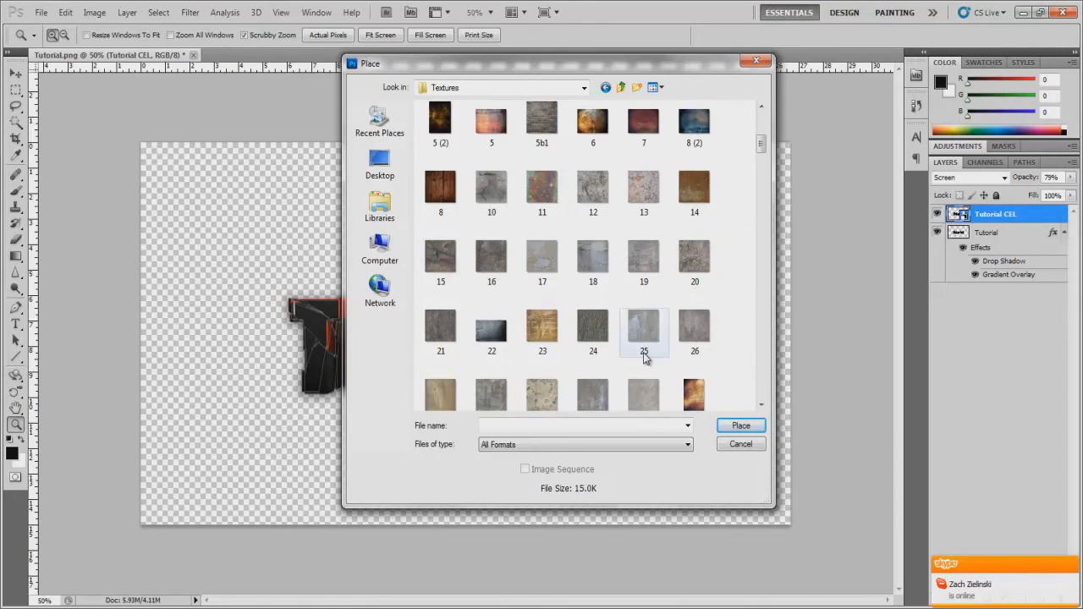
scroll(644, 357, "down", 2)
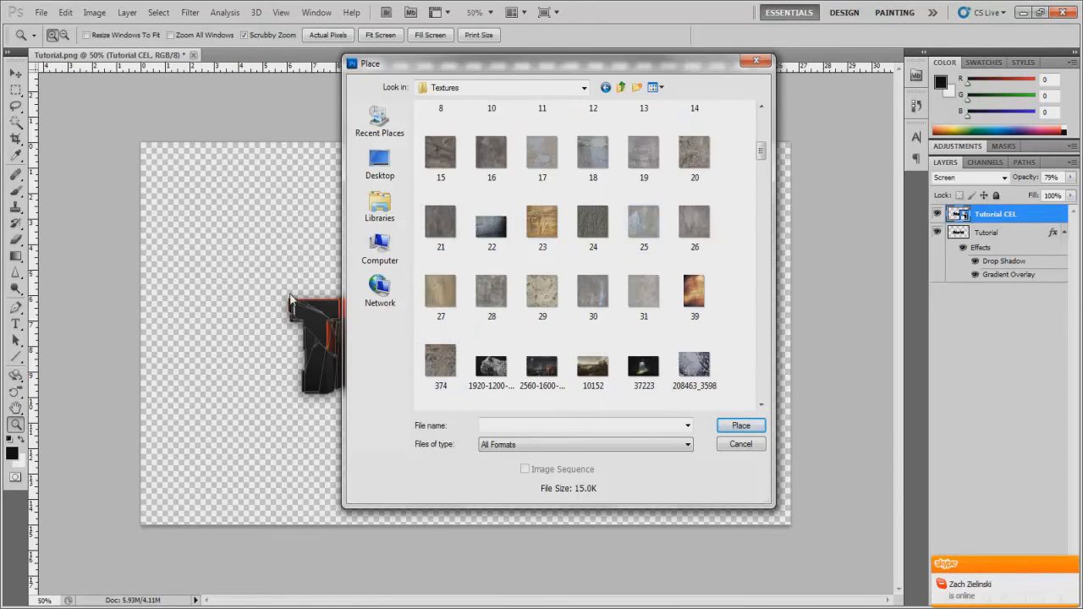
scroll(530, 288, "down", 5)
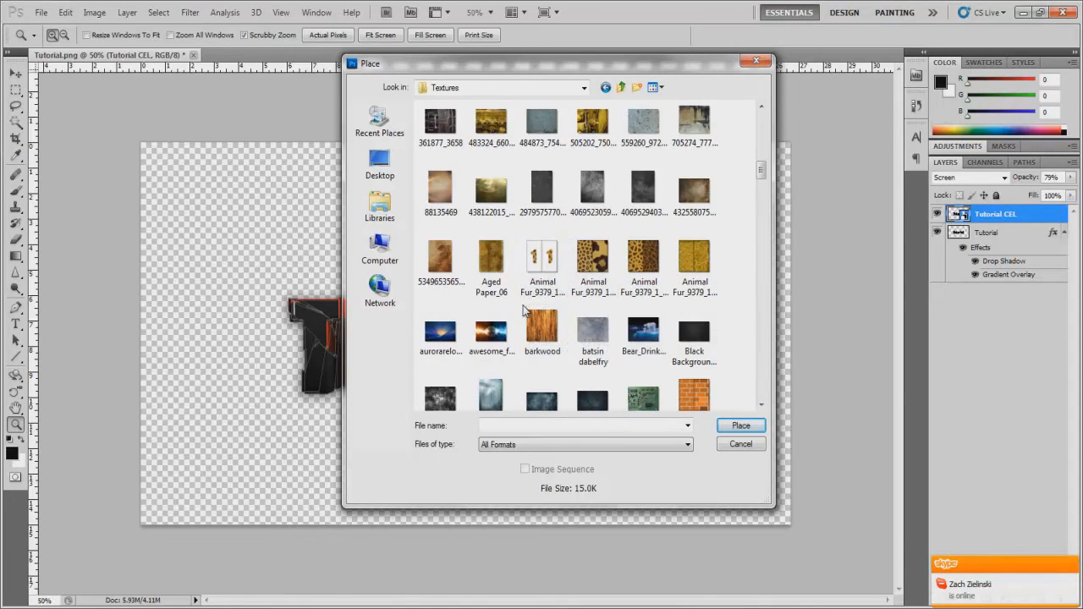
scroll(555, 307, "down", 3)
scroll(552, 309, "up", 5)
scroll(542, 308, "down", 8)
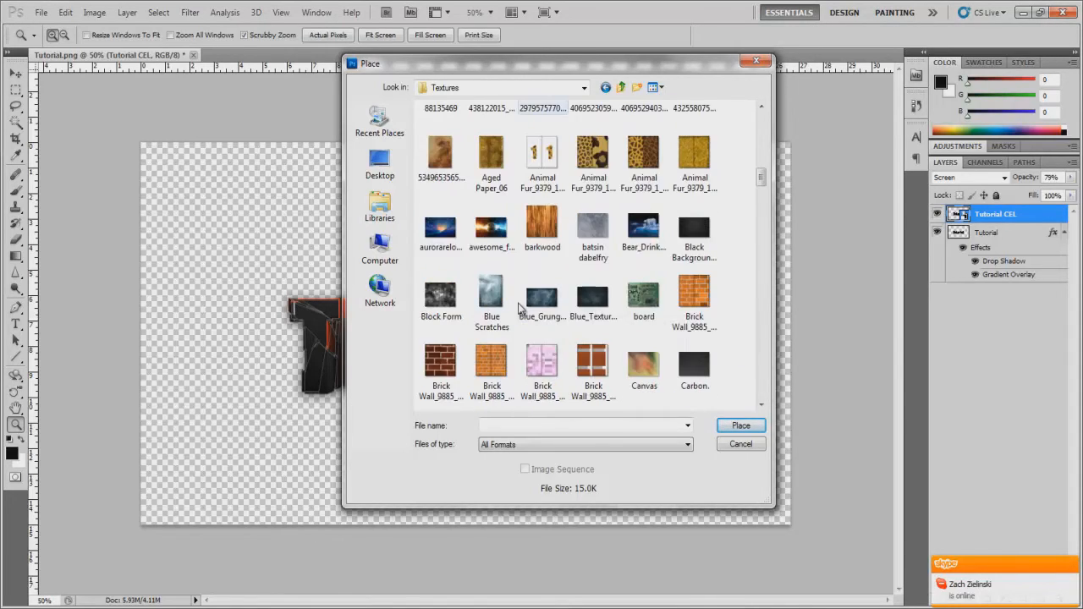
scroll(519, 307, "down", 9)
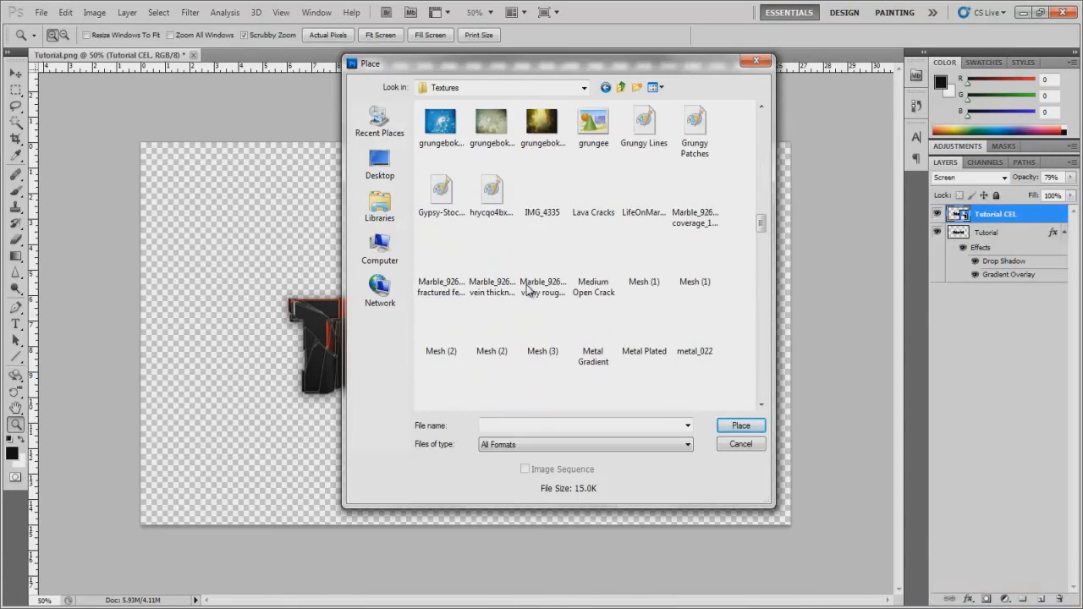
scroll(530, 291, "up", 2)
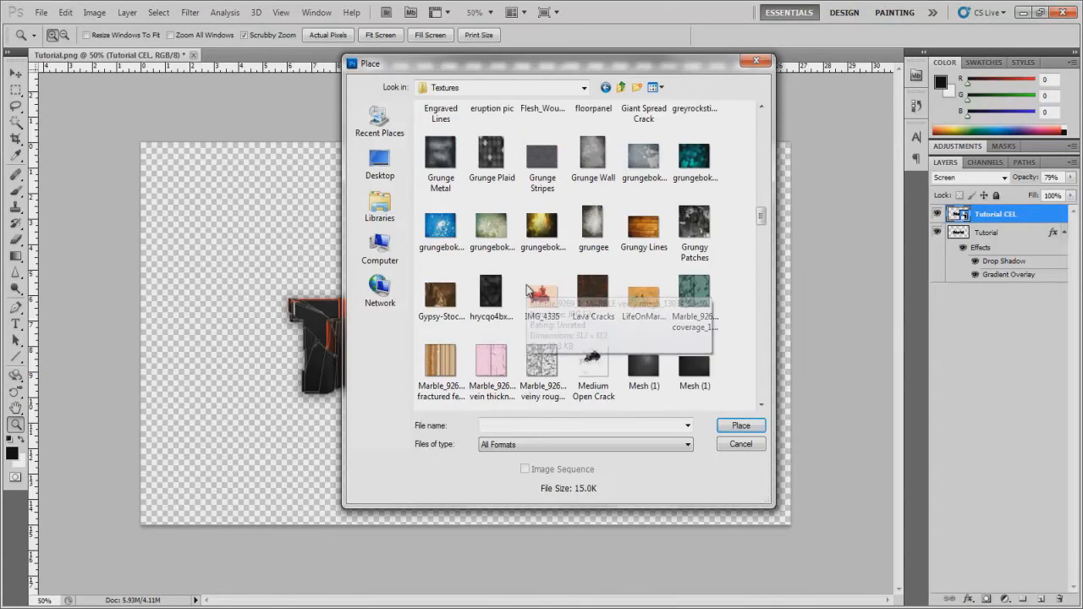
double_click(490, 230)
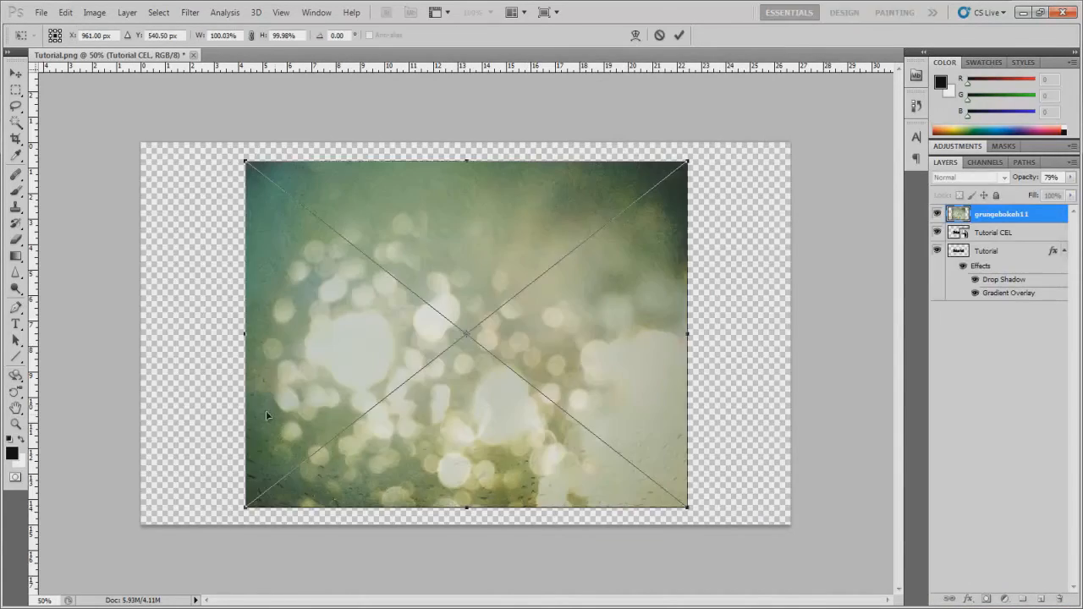
key("Return")
key("z")
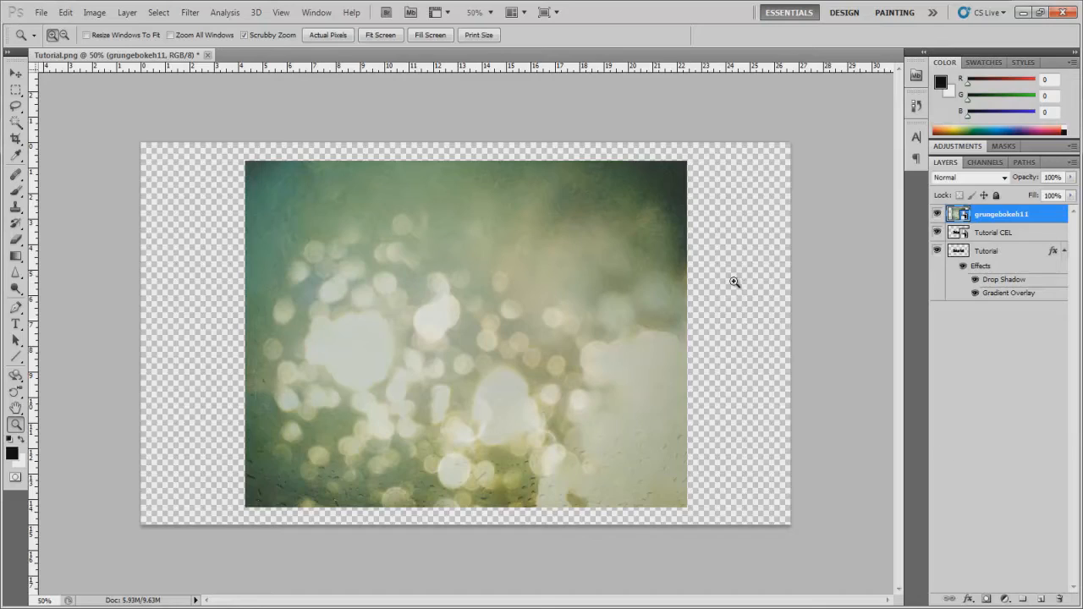
Load the Tutorial layer's outline as a selection and invert it to select everything outside the lettering.
left_click(958, 251, "ctrl")
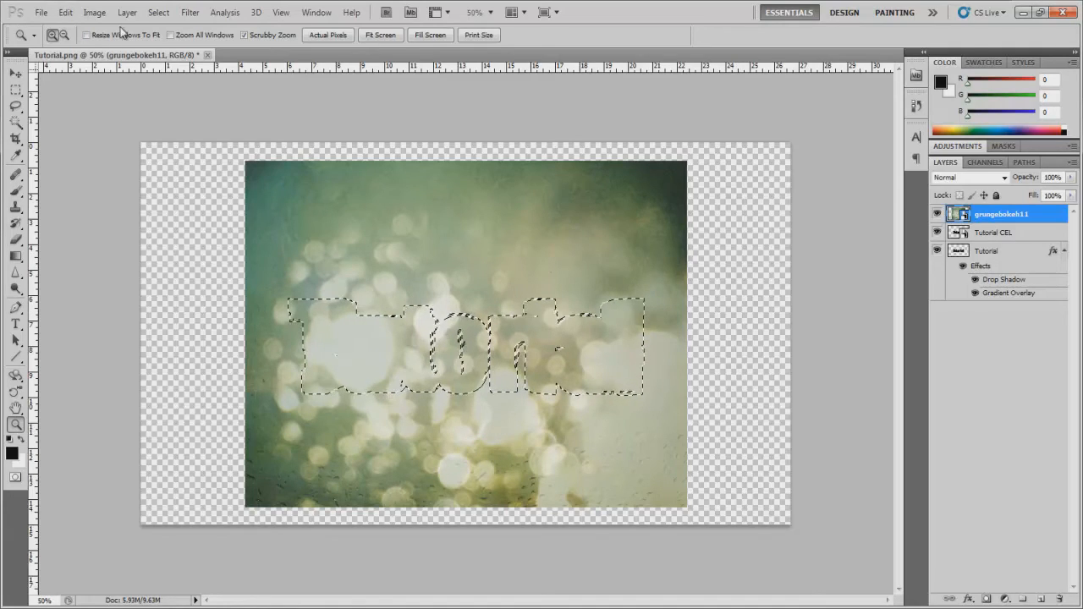
left_click(158, 11)
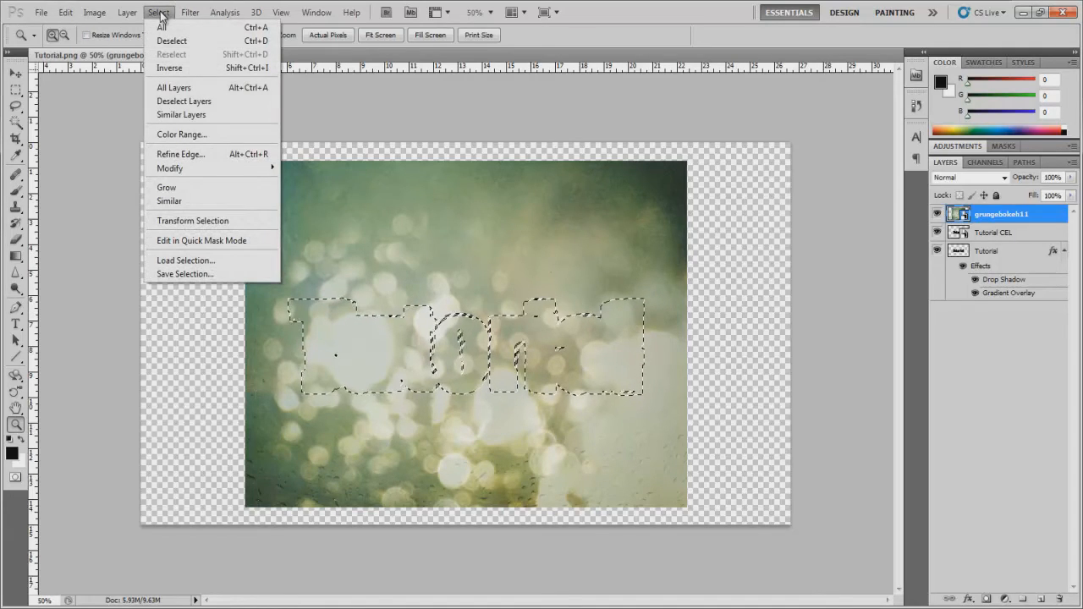
left_click(175, 70)
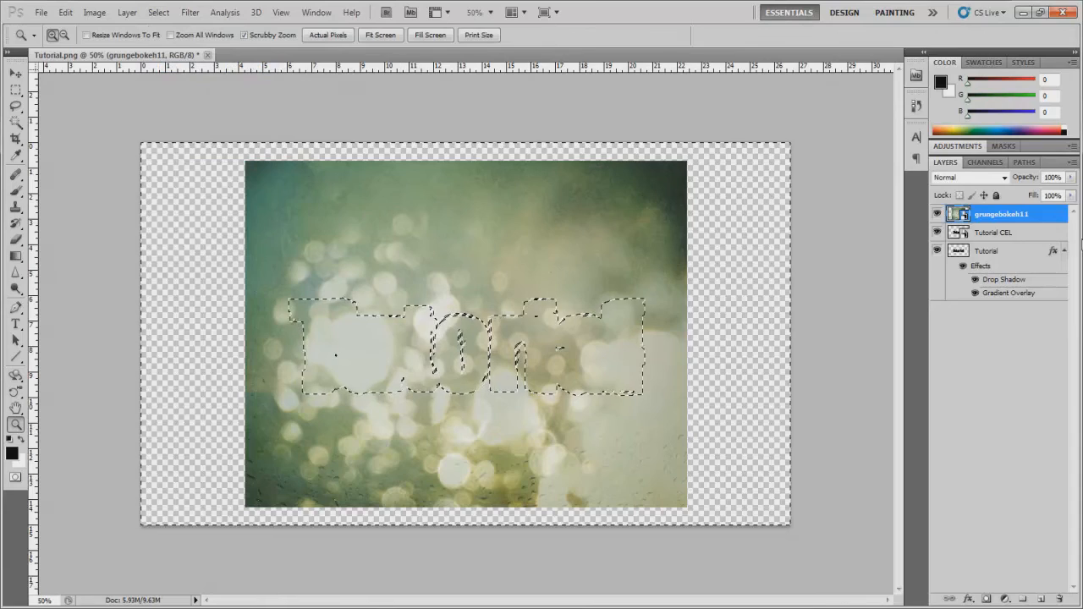
Rasterize the grungebokeh11 layer and erase the texture outside the lettering with a 618 px eraser.
left_click(16, 242)
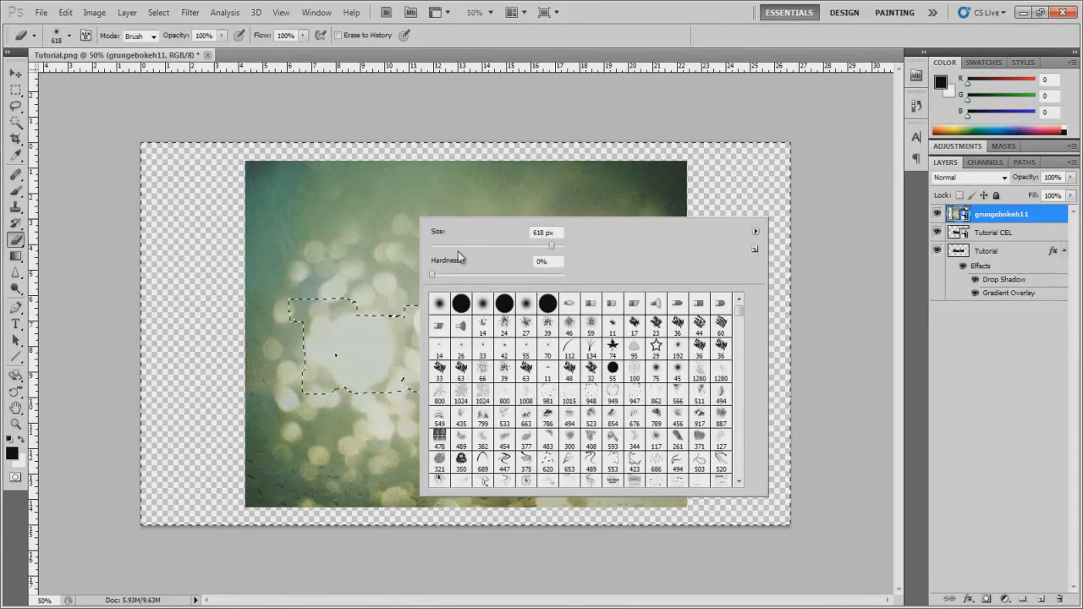
left_click(315, 232)
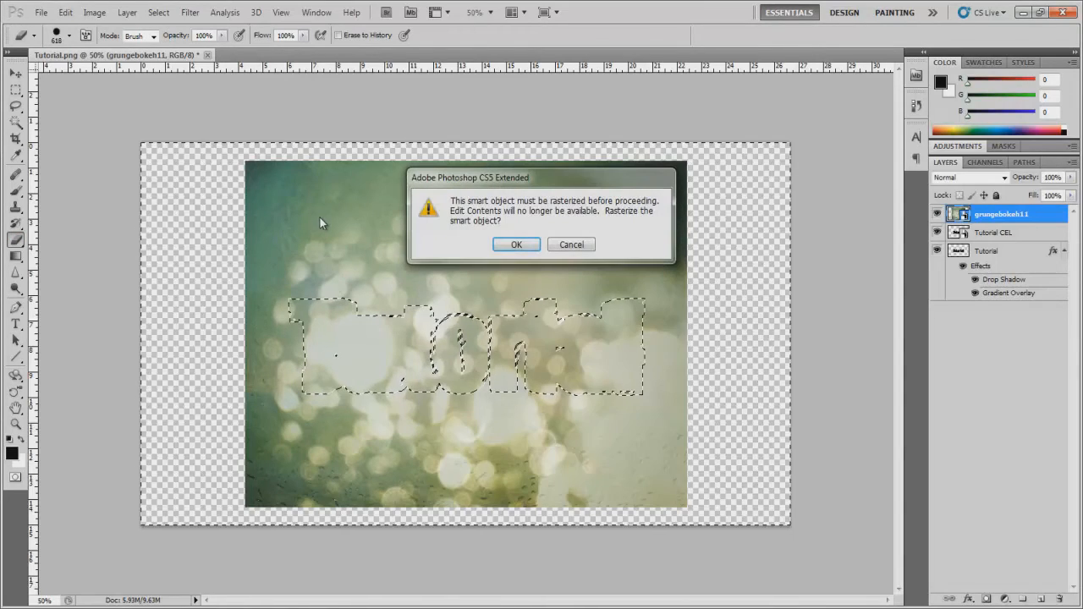
left_click(513, 246)
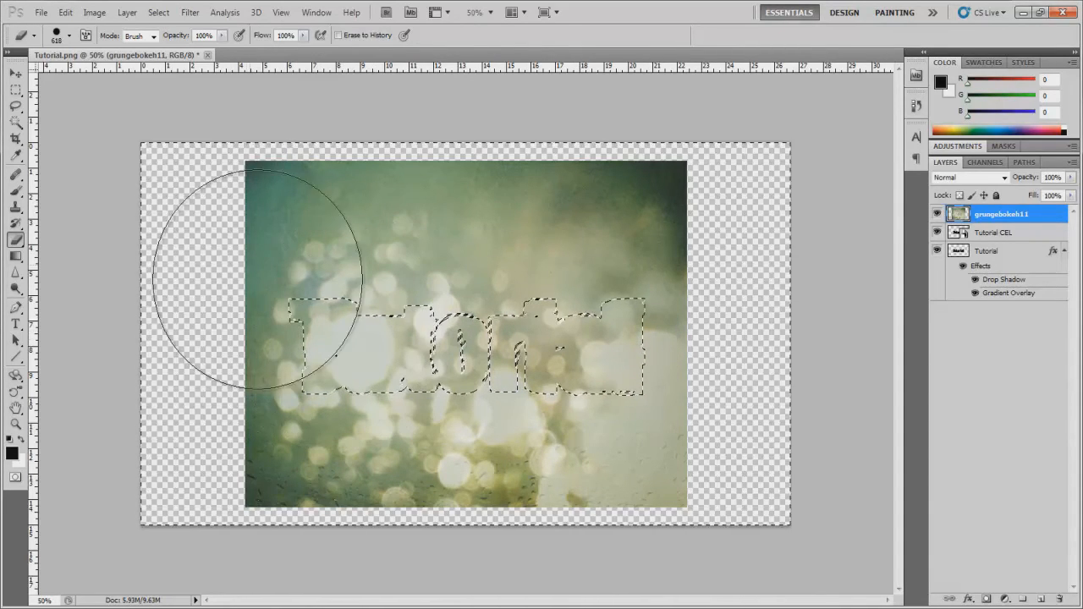
mouse_move(250, 216)
left_mouse_down()
mouse_move(858, 230)
mouse_move(387, 471)
mouse_move(96, 415)
mouse_move(1082, 372)
left_mouse_up()
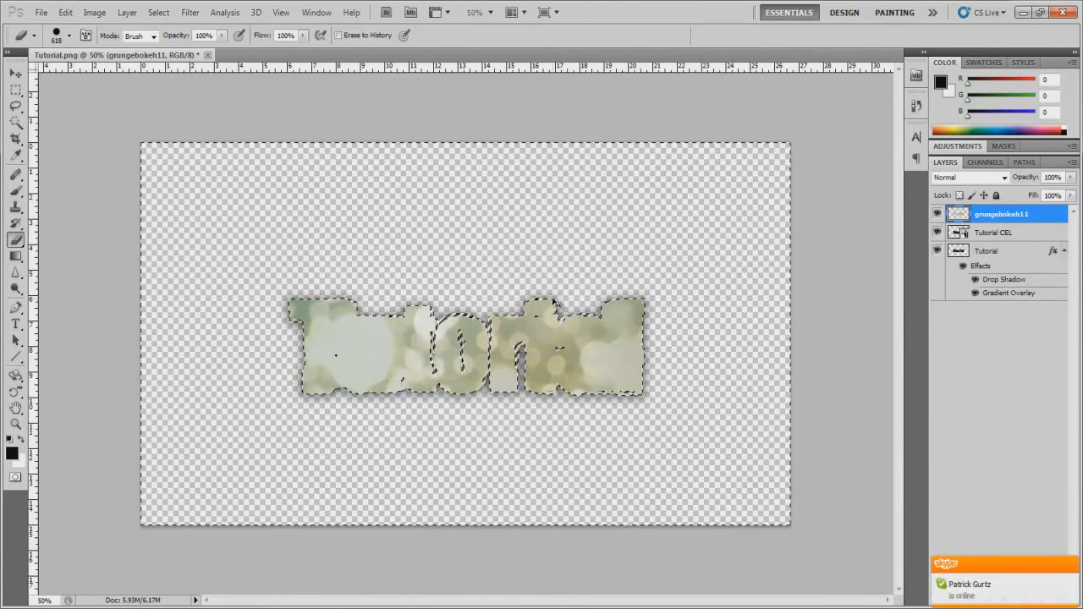
Deselect and set the grungebokeh11 layer's blend mode to Overlay.
key("ctrl+d")
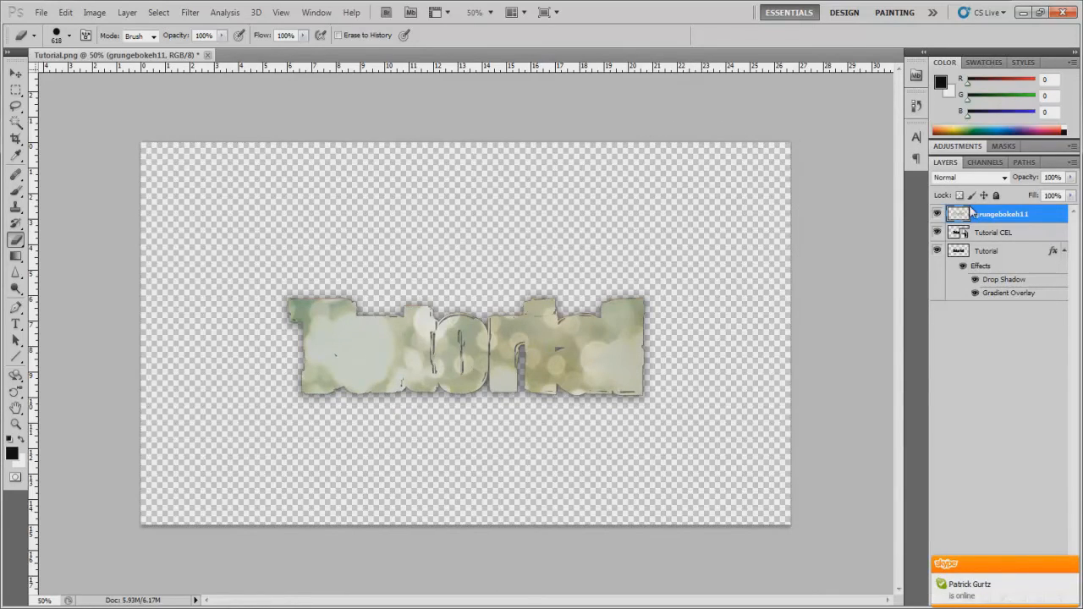
left_click(955, 178)
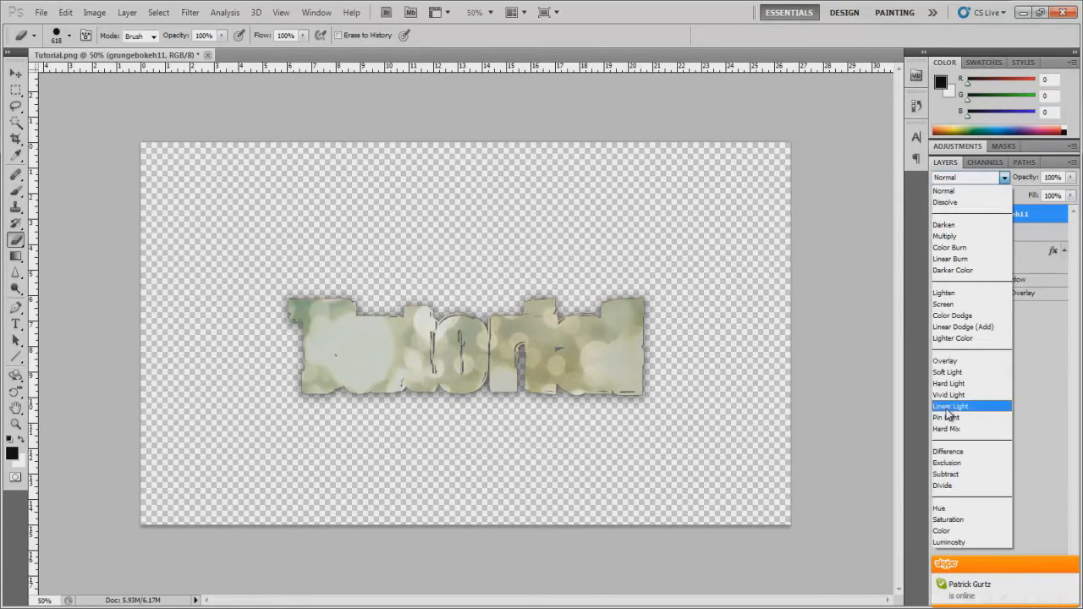
left_click(945, 361)
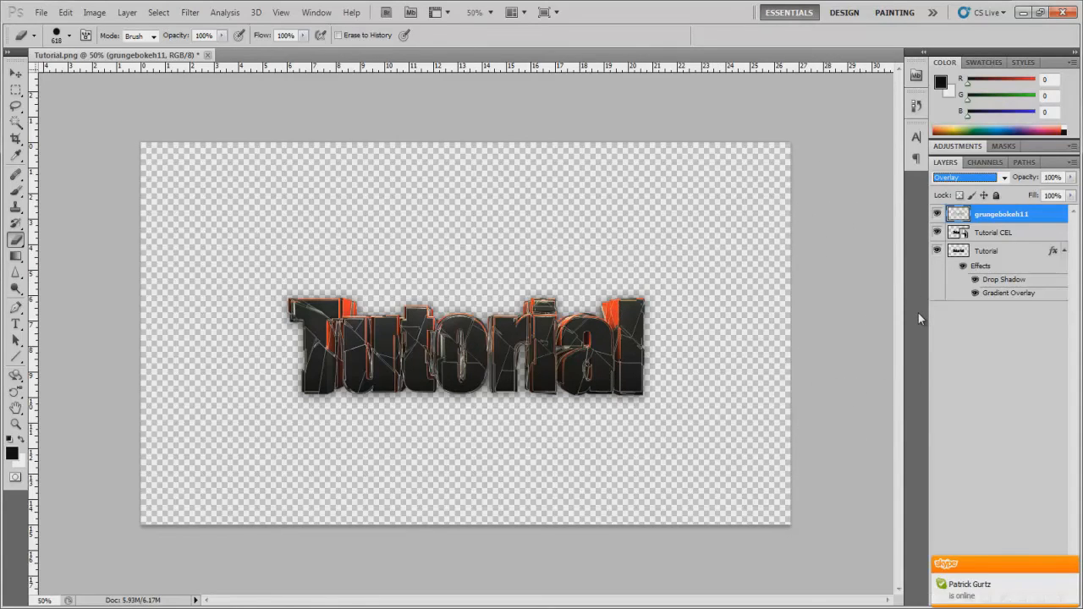
Add a Color Overlay effect in red (ff0000) to the grungebokeh11 layer.
double_click(1037, 219)
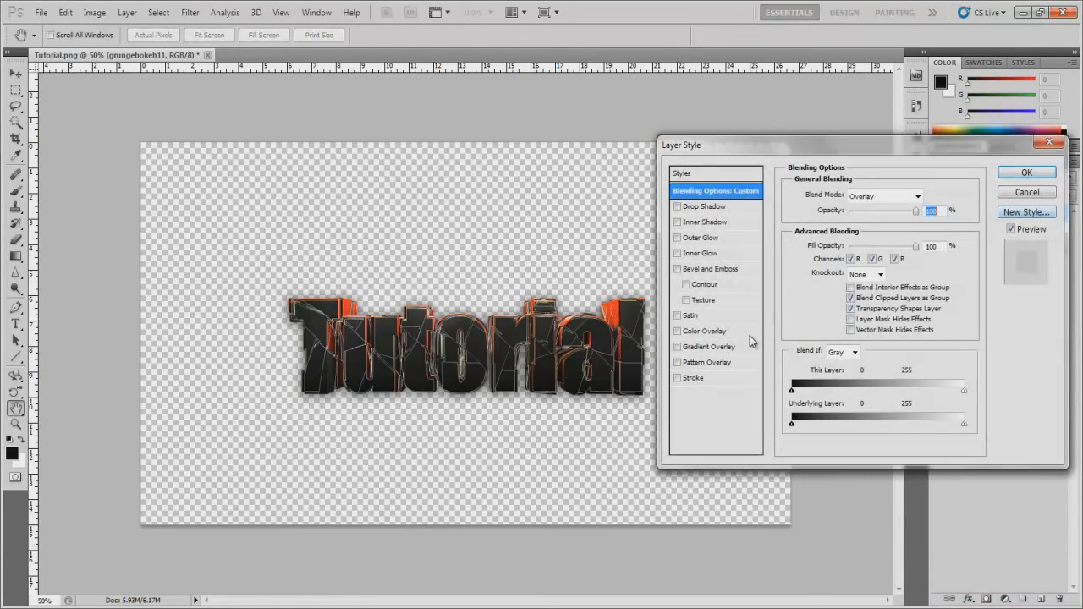
left_click(701, 332)
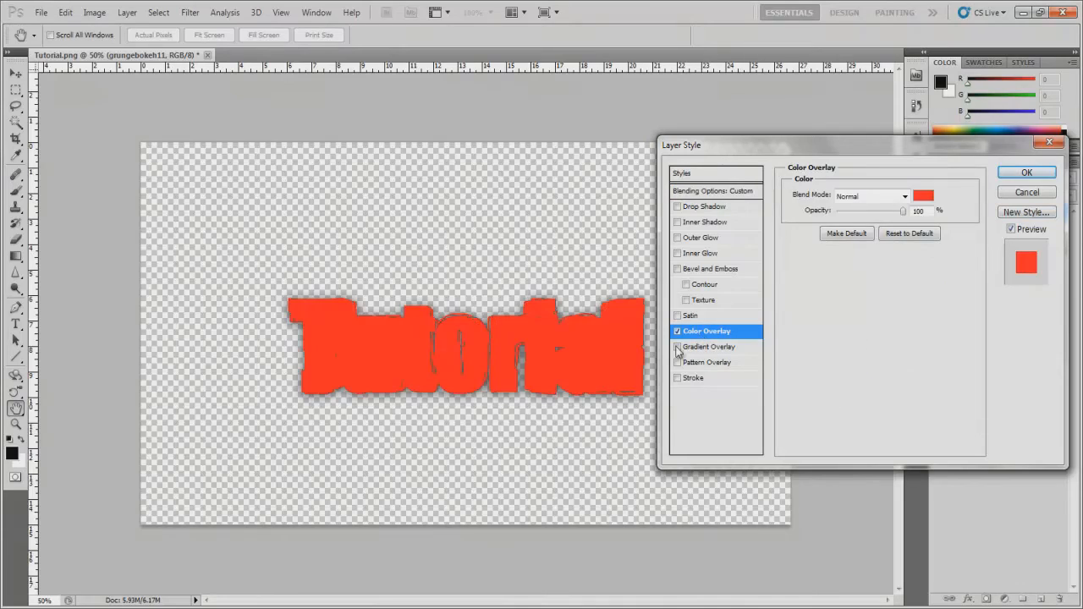
left_click(924, 195)
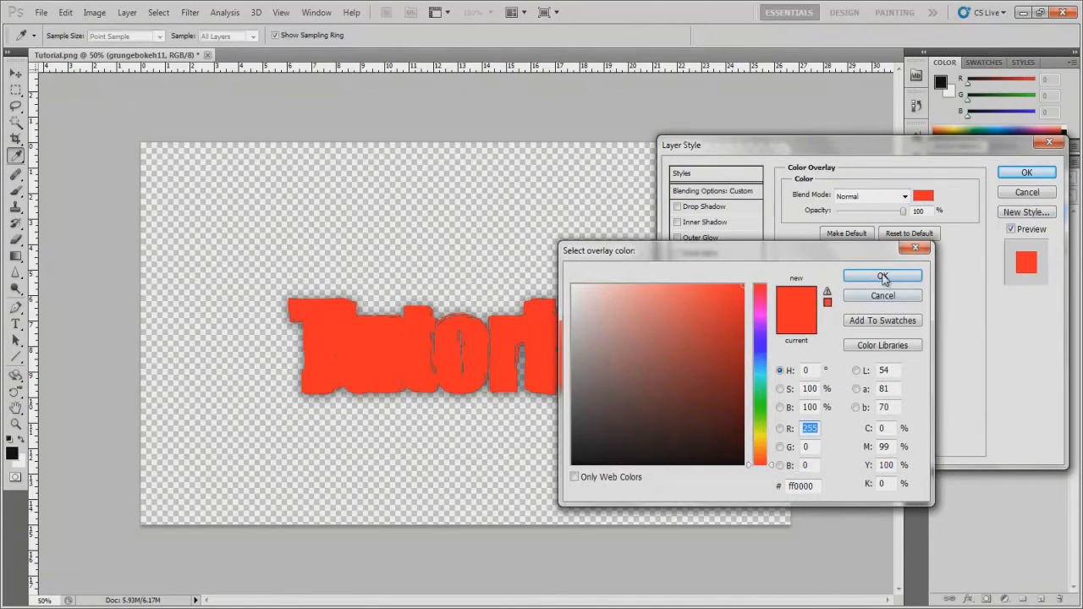
left_click(883, 278)
Set the Color Overlay's blend mode to Hue and apply the layer style.
left_click(905, 196)
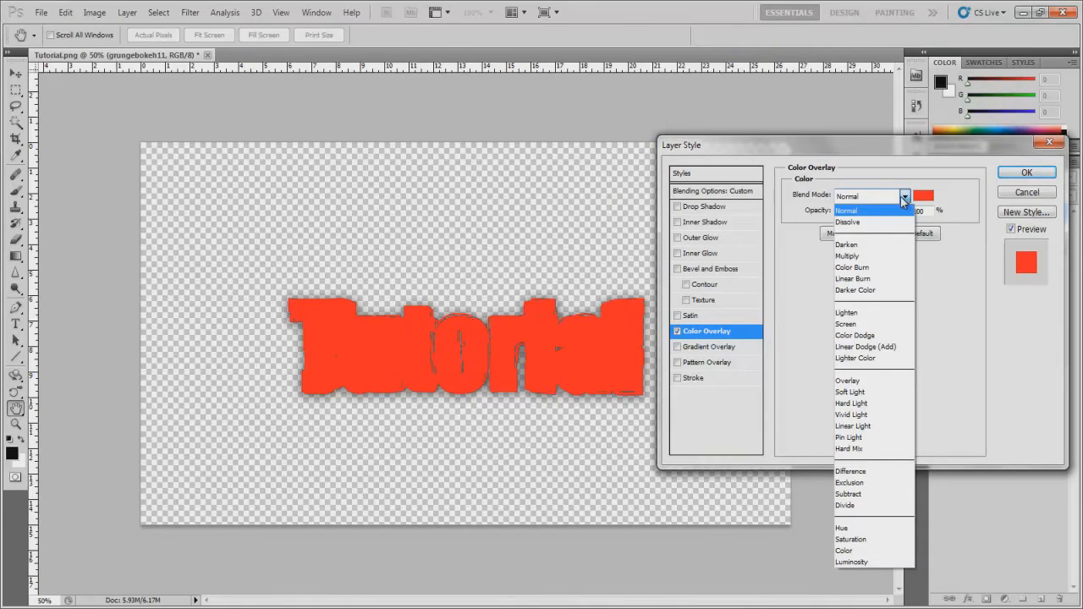
left_click(863, 143)
left_click_drag(862, 143, 880, 246)
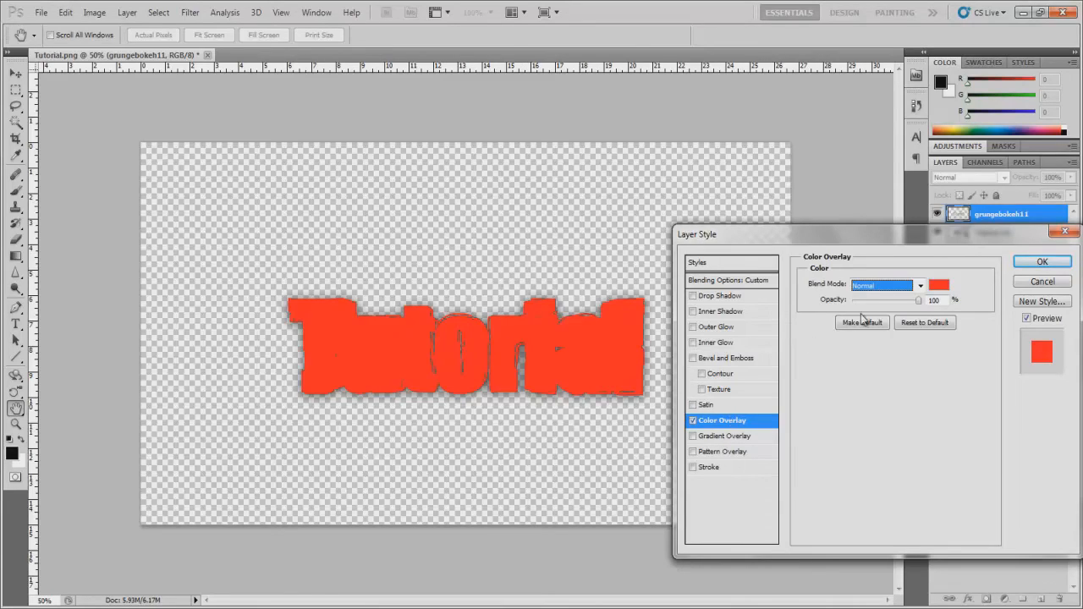
left_click(921, 285)
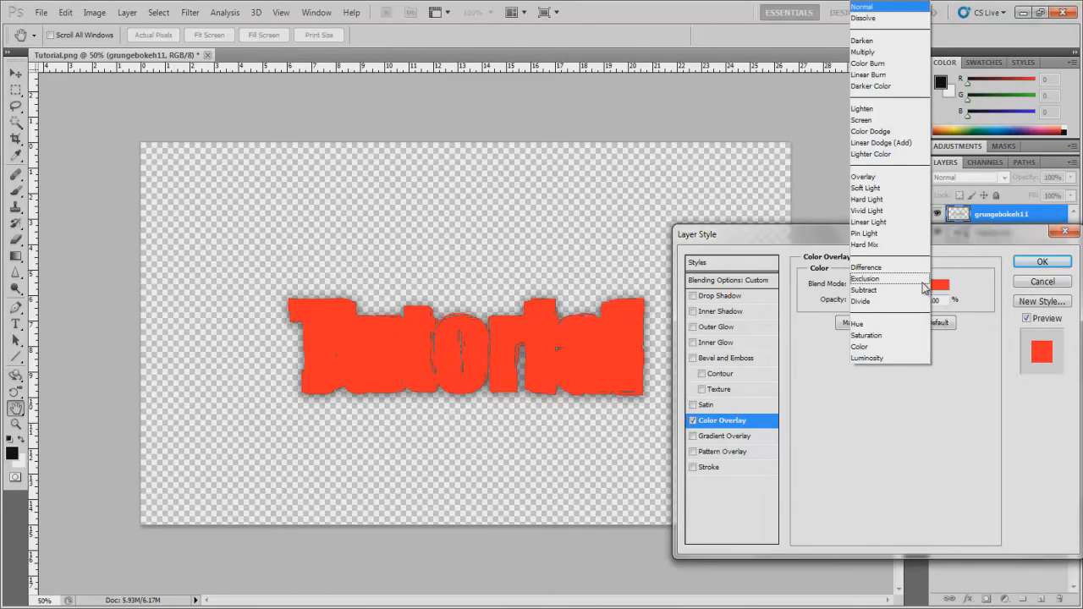
left_click(767, 409)
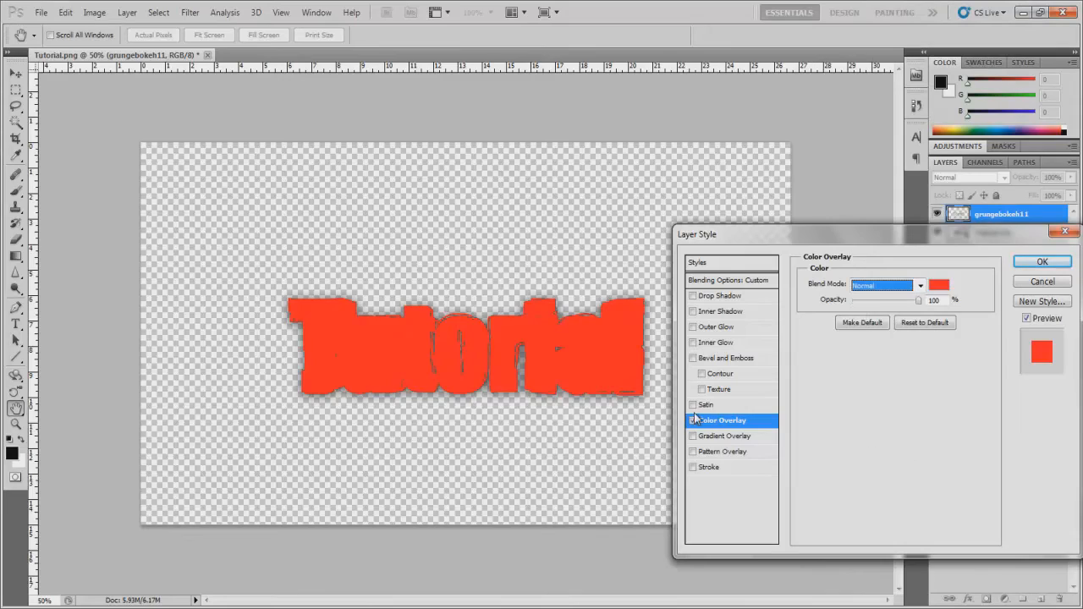
left_click(928, 286)
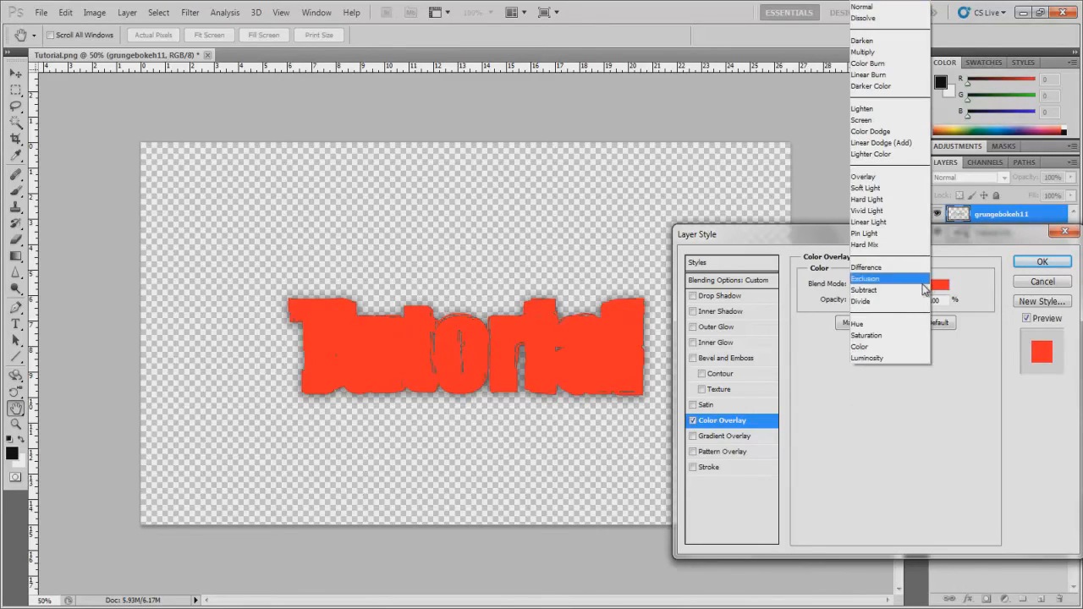
left_click(895, 324)
left_click(1048, 282)
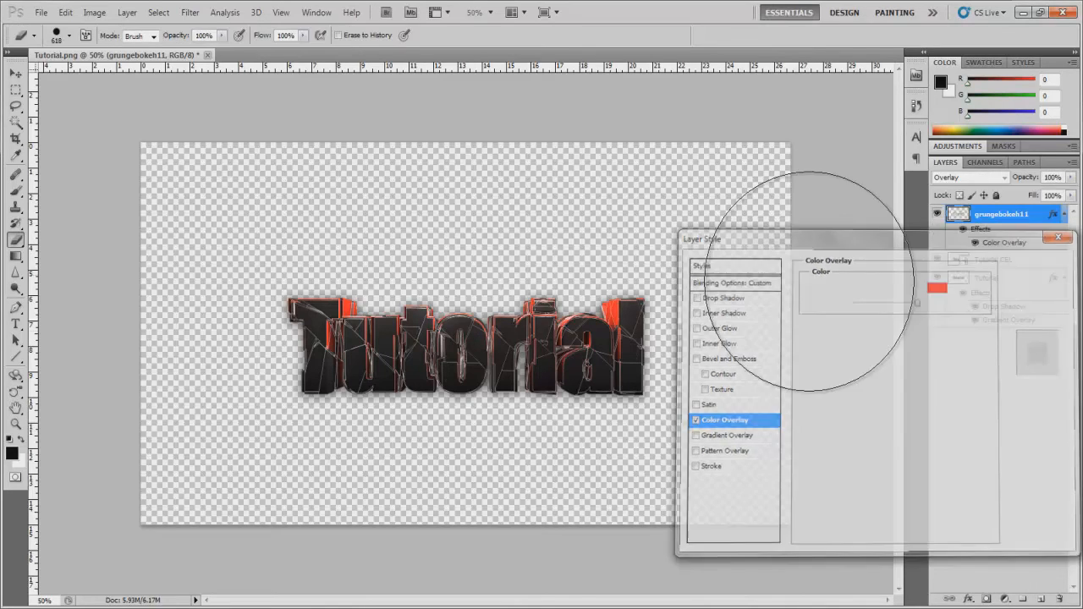
Place the cracked-wall texture 18 from the Textures folder into the Tutorial document as a new layer.
left_click(483, 360)
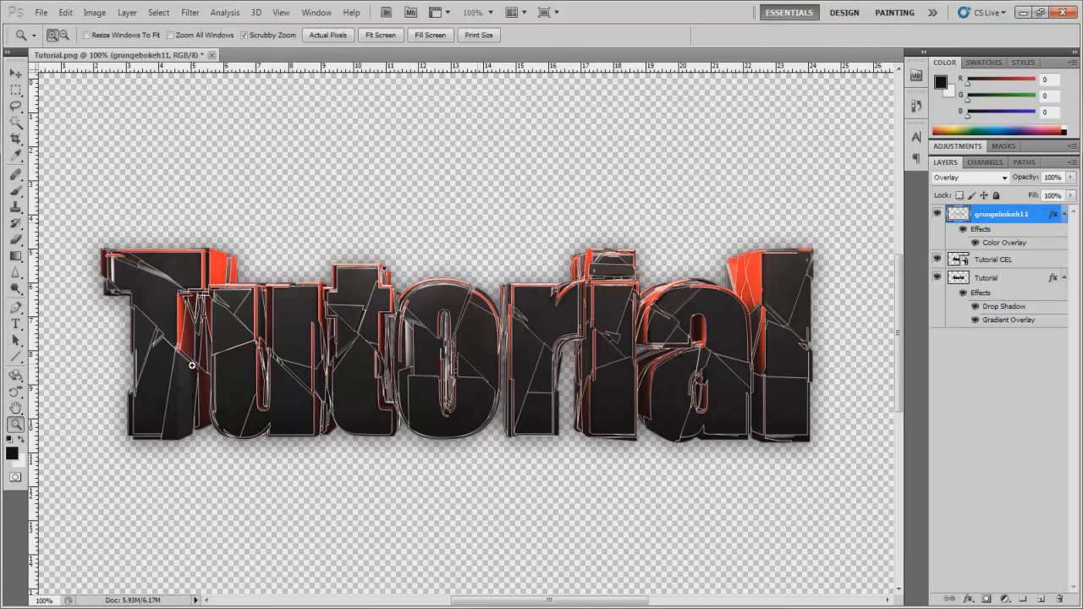
left_click(48, 17)
left_click(62, 288)
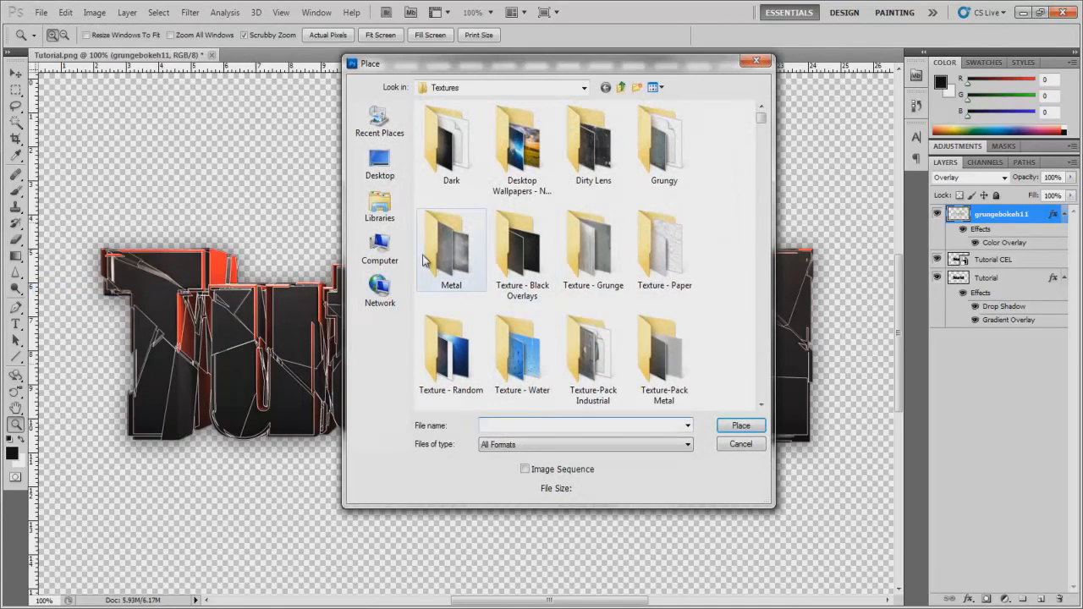
left_click(476, 272)
scroll(482, 279, "down", 5)
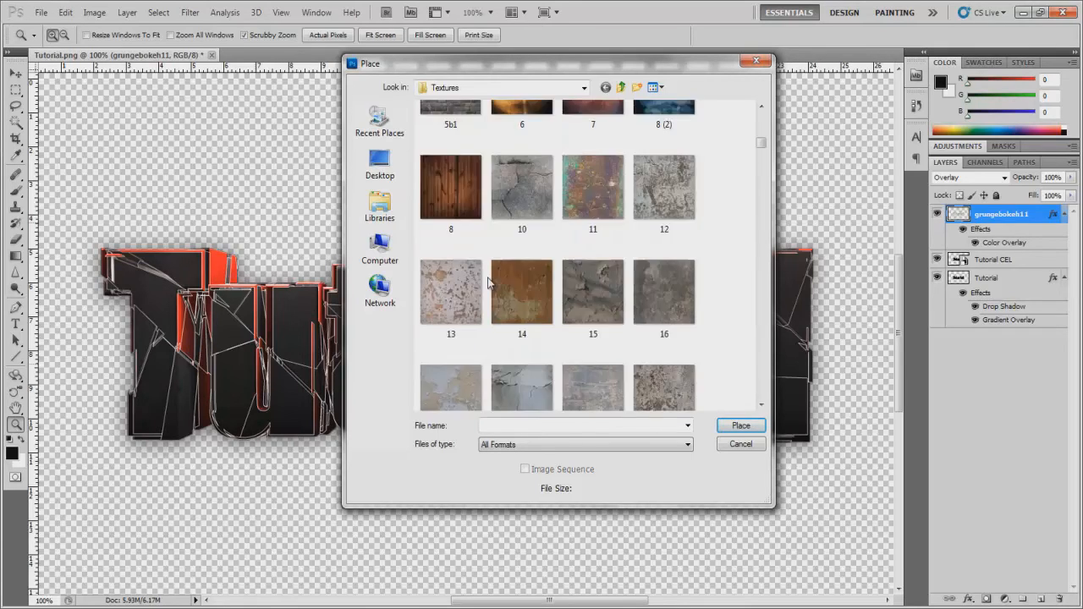
scroll(489, 284, "down", 3)
double_click(515, 267)
scroll(407, 361, "down", 2)
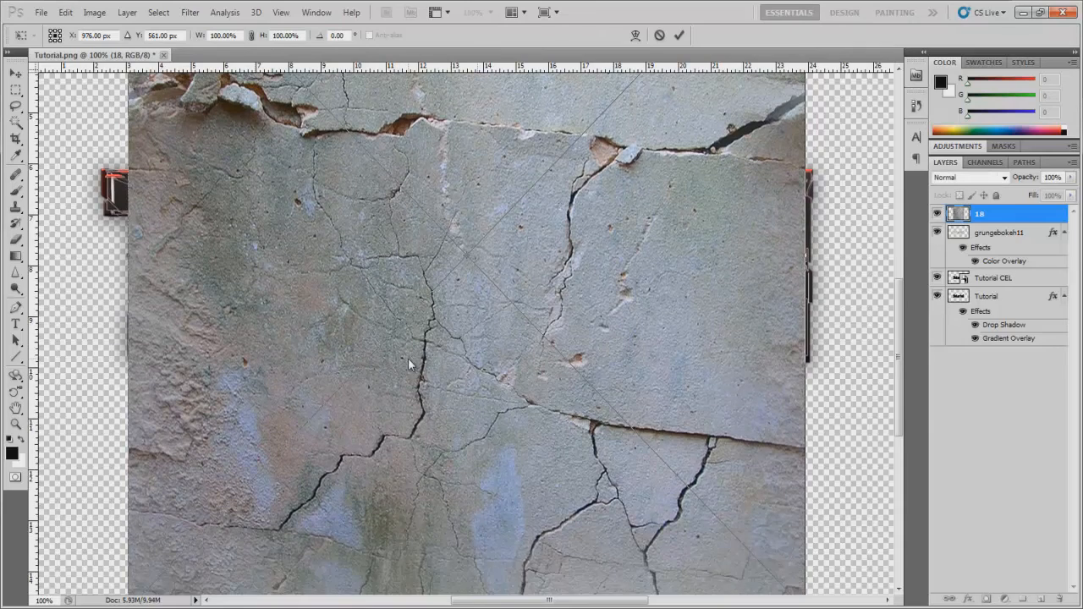
scroll(408, 362, "up", 1)
left_click(680, 35)
Transform texture layer 18 to about 120% width and 81% height so it covers the whole lettering.
right_click(382, 339)
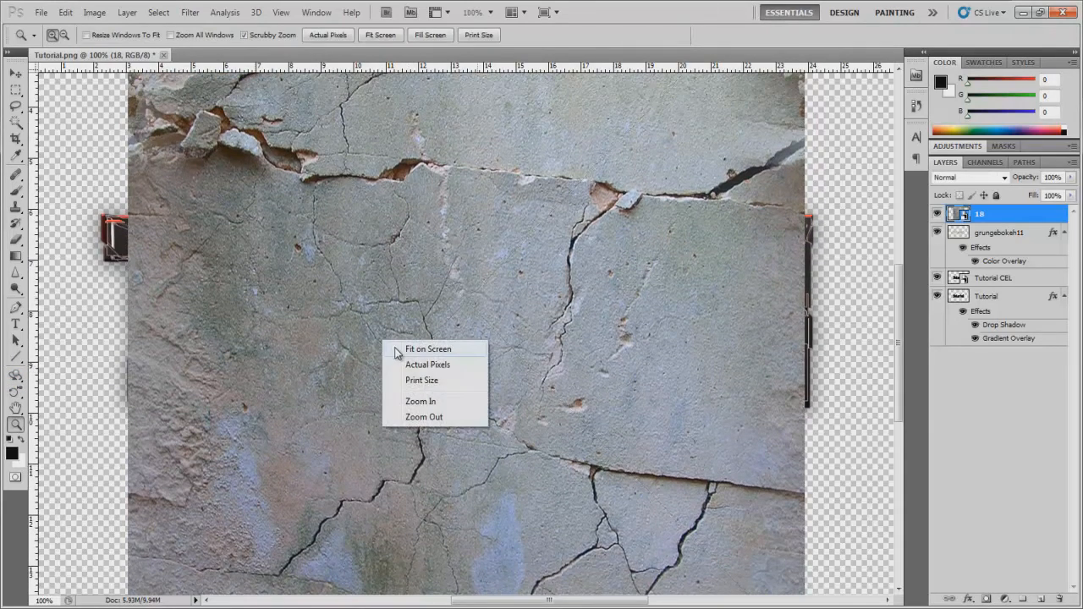
left_click(432, 349)
key("ctrl+t")
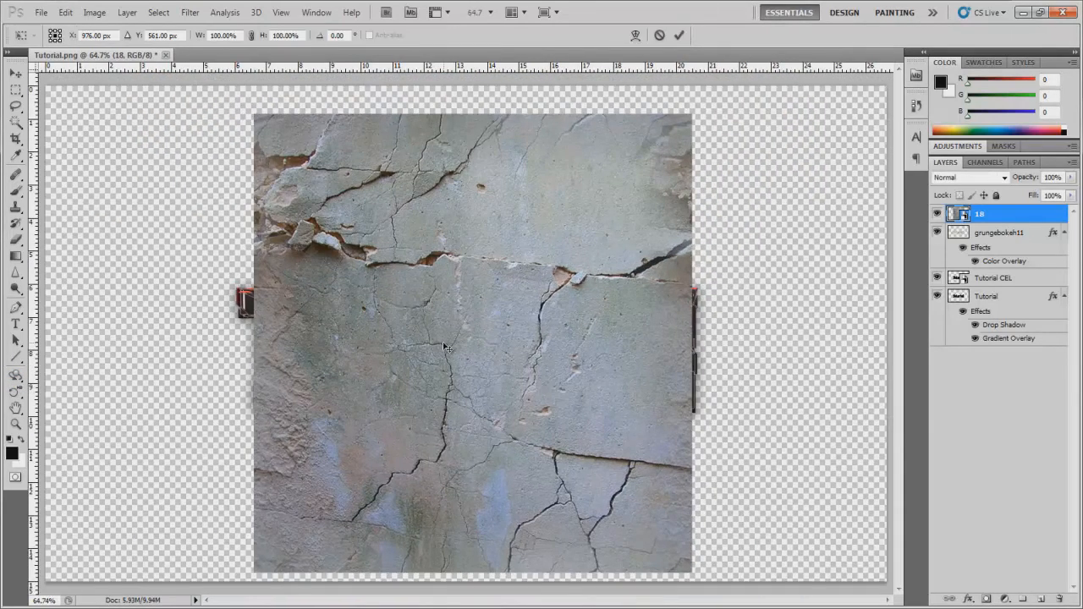
left_click_drag(490, 575, 490, 497)
left_click_drag(693, 303, 729, 309)
left_click_drag(256, 311, 203, 311)
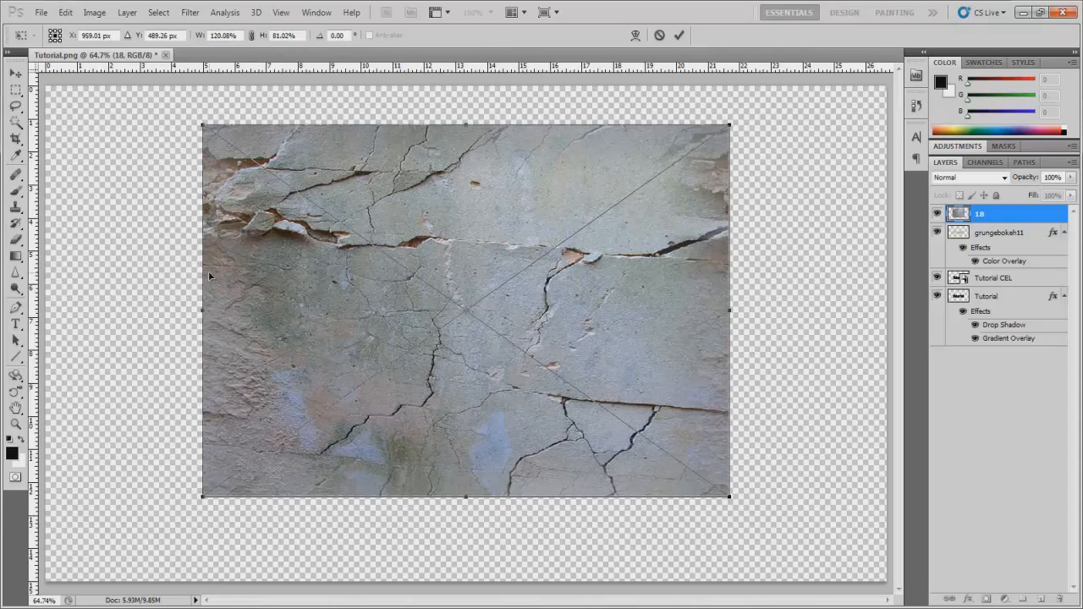
key("Return")
key("z")
Load the Tutorial layer's outline as a selection and rasterize layer 18 for erasing.
left_click(959, 296, "ctrl")
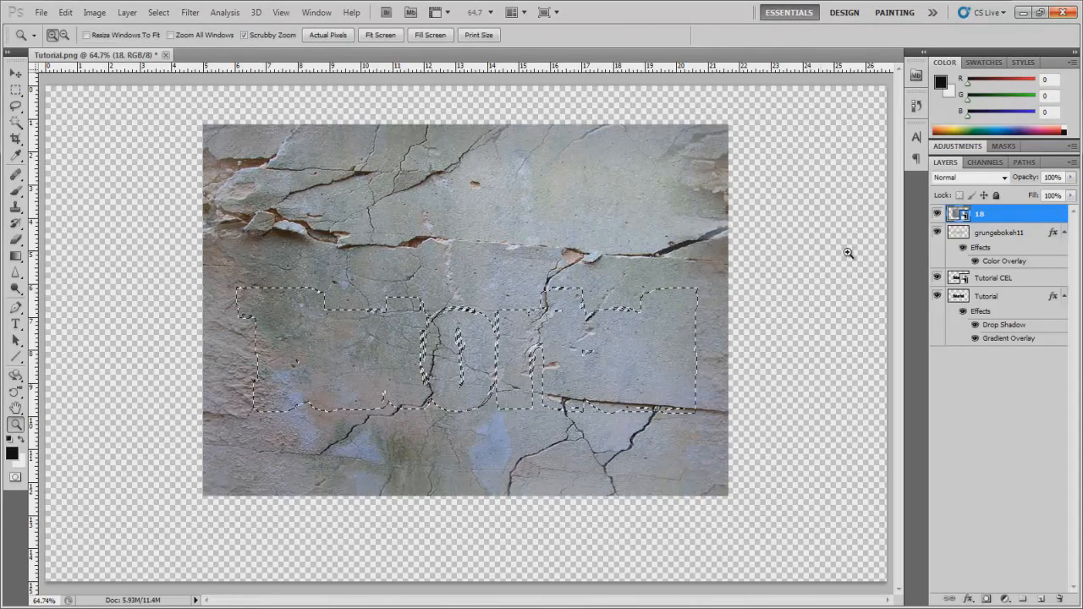
left_click(14, 245)
left_click(362, 260)
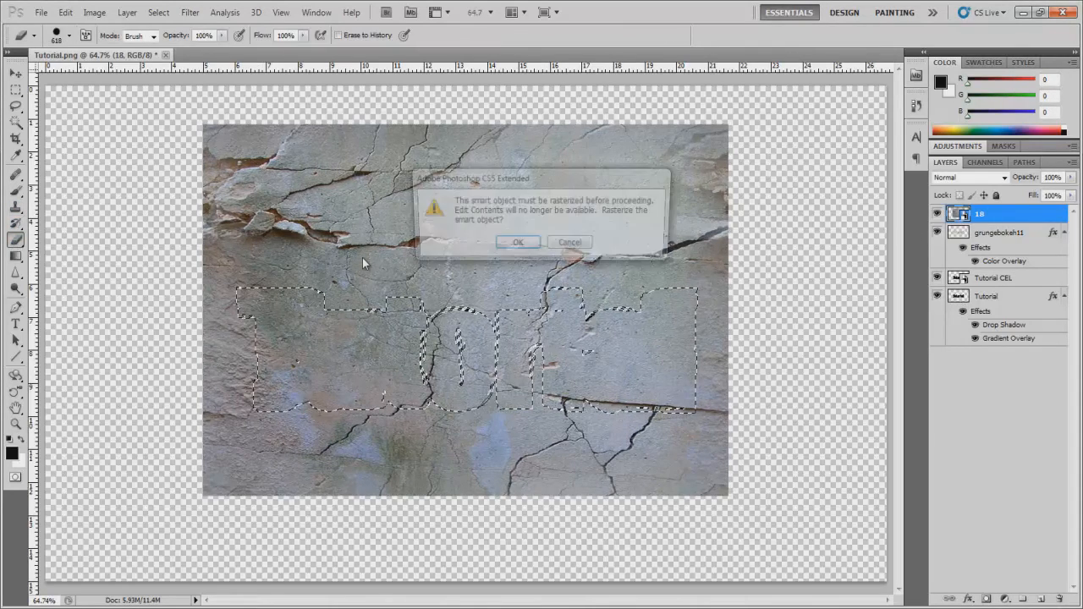
left_click(516, 244)
Invert the selection and erase layer 18's texture outside the lettering with the 618 px eraser.
mouse_move(146, 206)
left_mouse_down()
mouse_move(1082, 274)
mouse_move(29, 459)
left_mouse_up()
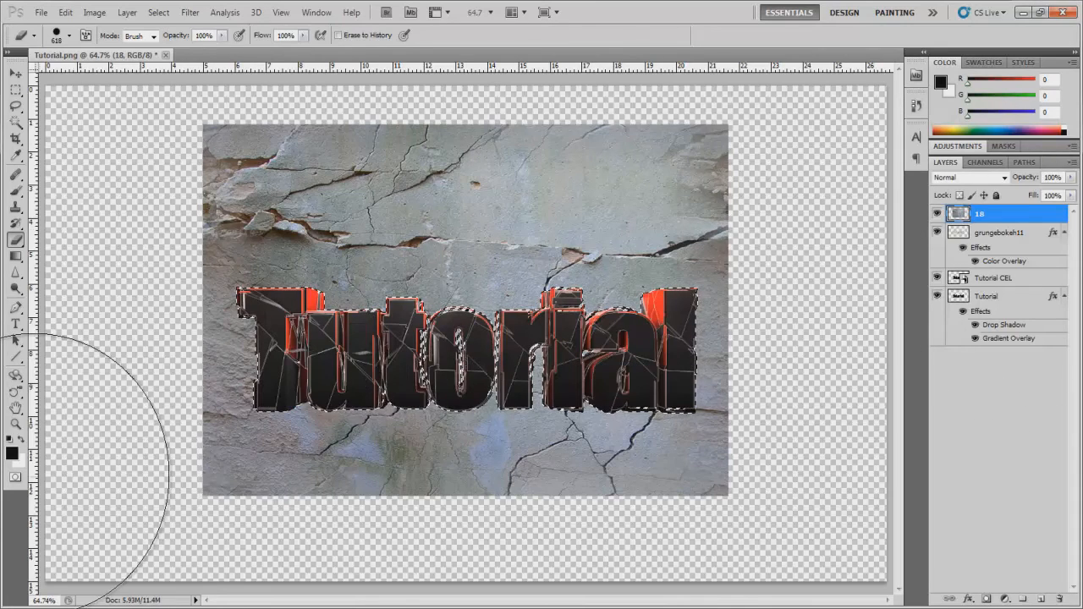
key("ctrl+z")
key("ctrl+shift+i")
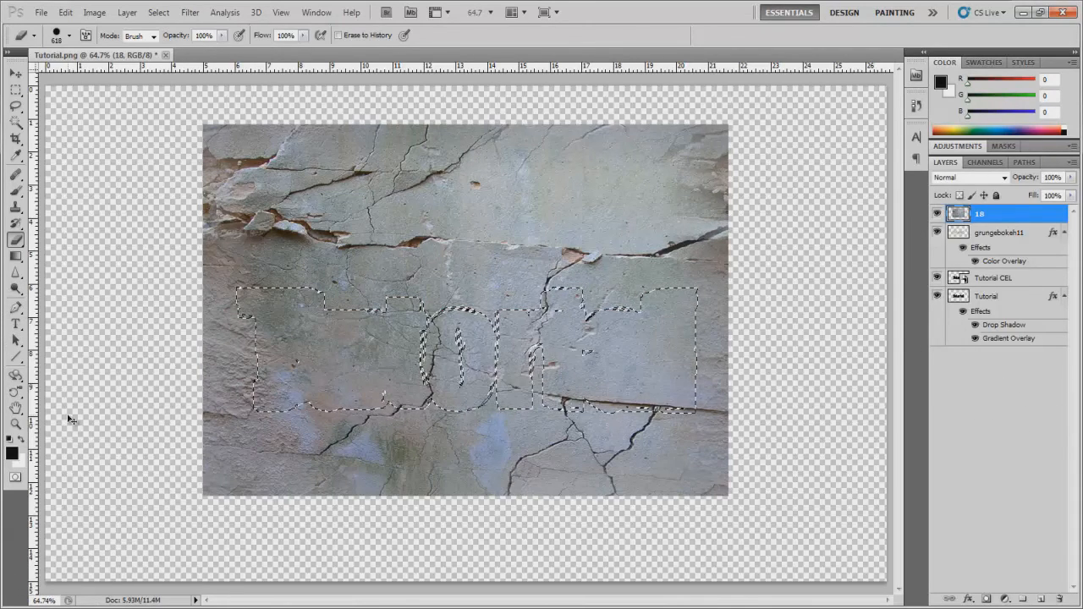
left_click(264, 245)
mouse_move(413, 233)
left_mouse_down()
mouse_move(445, 542)
mouse_move(1018, 413)
mouse_move(1018, 426)
mouse_move(0, 326)
left_mouse_up()
Deselect and set layer 18's blend mode to Overlay.
key("ctrl+d")
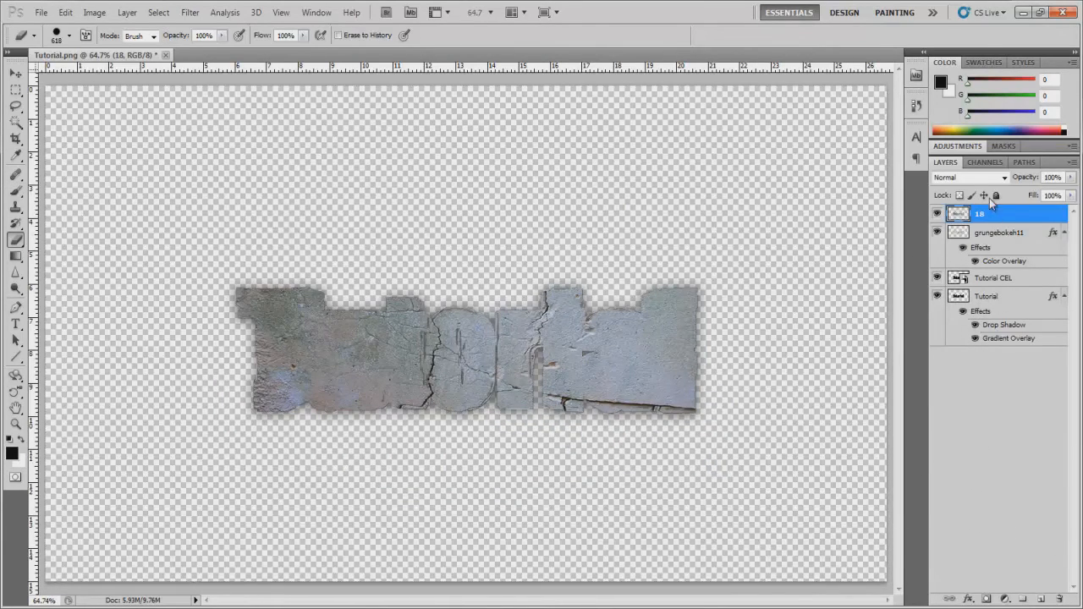
left_click(973, 177)
left_click(948, 356)
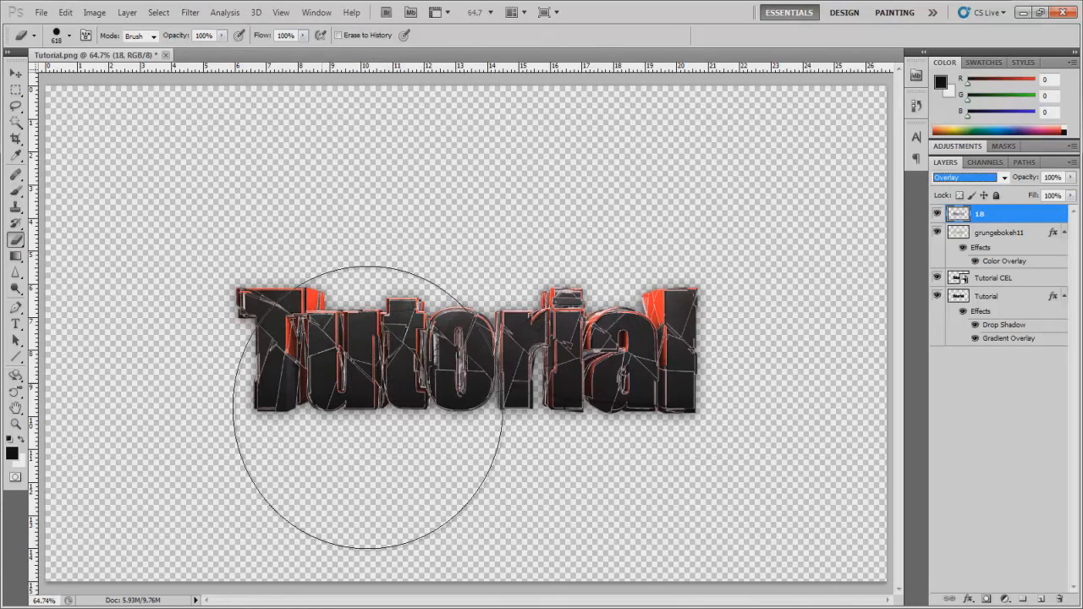
Lower the Tutorial CEL layer's opacity to 61% and reselect layer 18.
left_click(1006, 280)
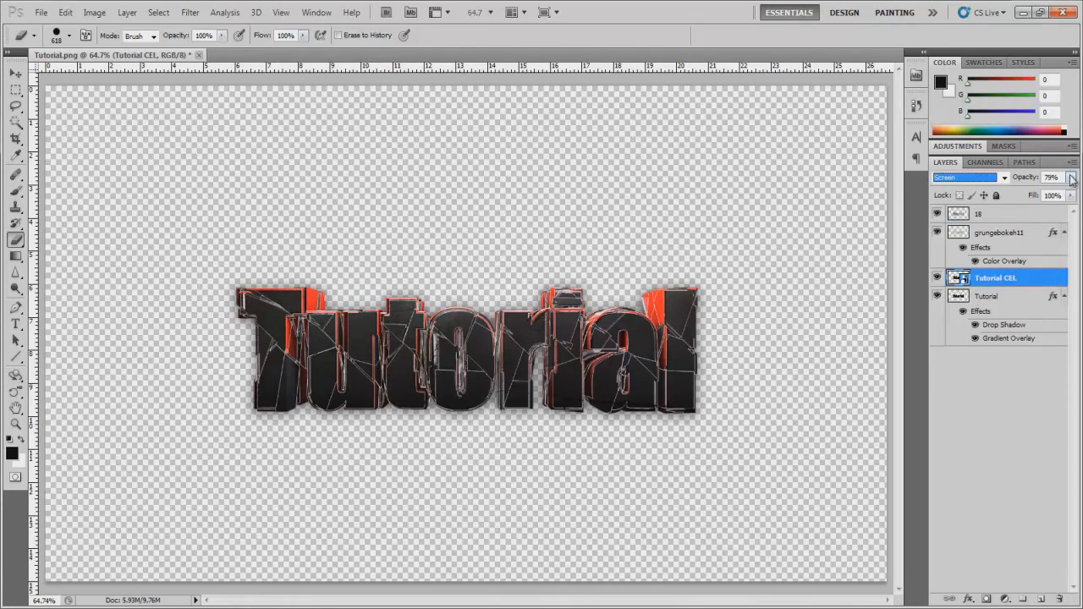
left_click(1071, 176)
left_click_drag(1039, 195, 1043, 198)
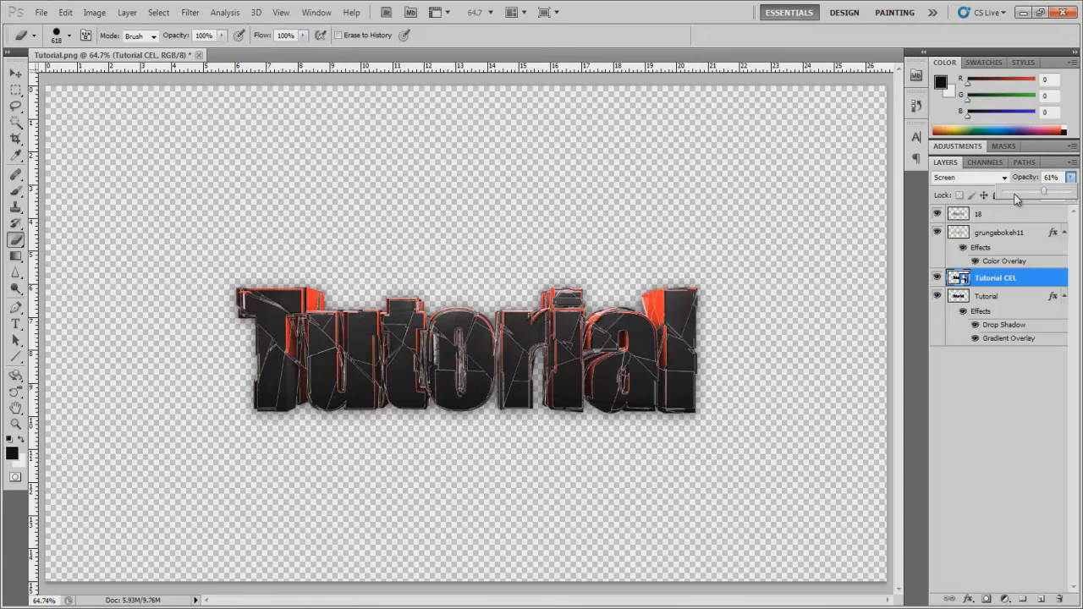
left_click(1031, 216)
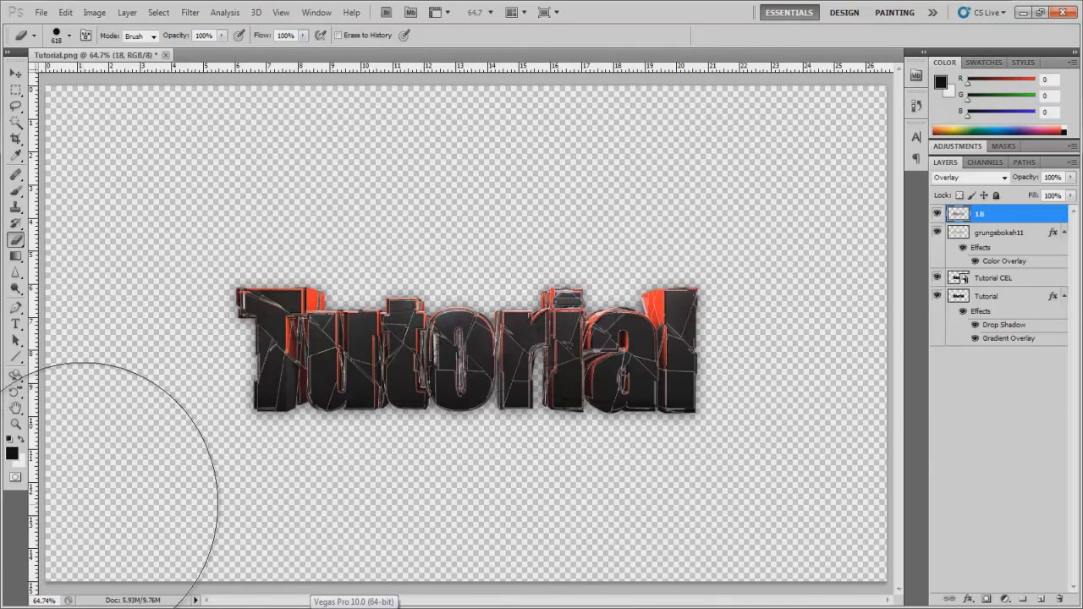
Merge all visible layers into the Tutorial layer.
left_click(1004, 297)
right_click(1005, 299)
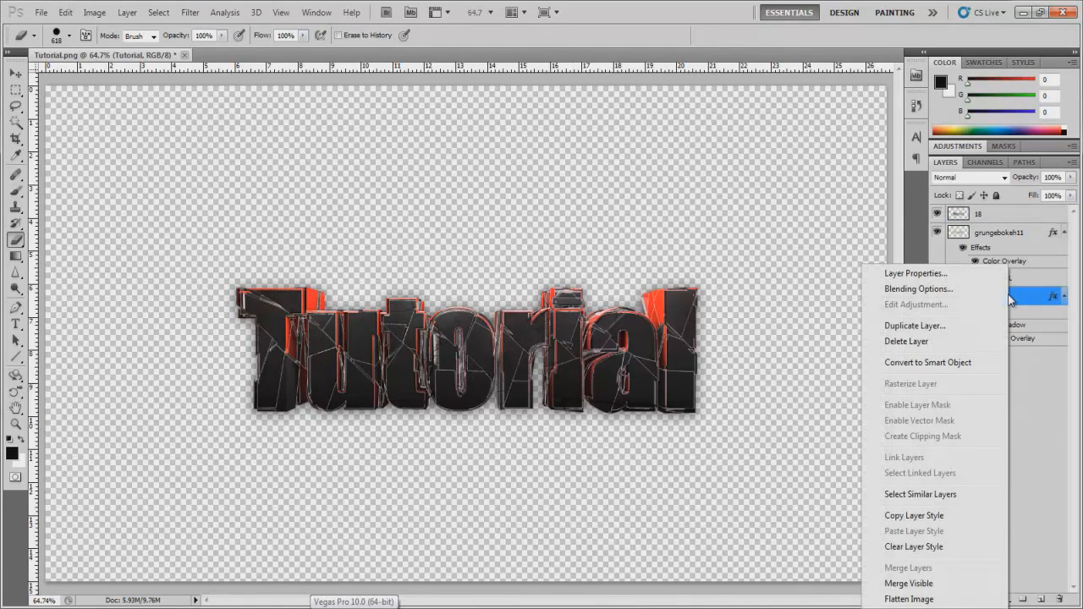
left_click(908, 584)
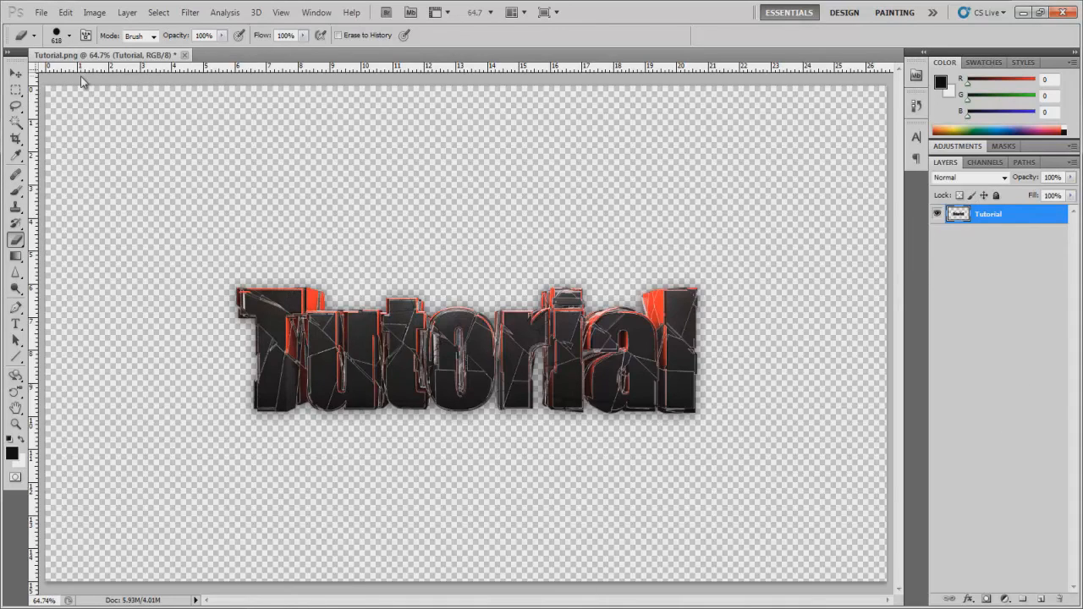
Open VenWontMiss Youtube Layout.psd from the Youtube Layouts folder in Pictures.
left_click(40, 12)
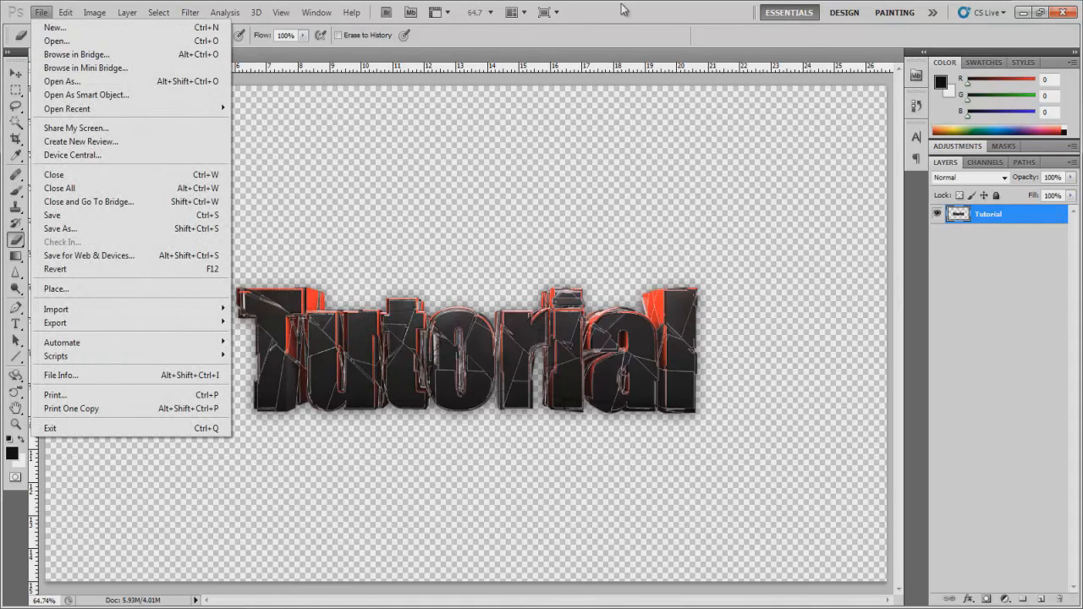
mouse_move(66, 15)
left_click(44, 40)
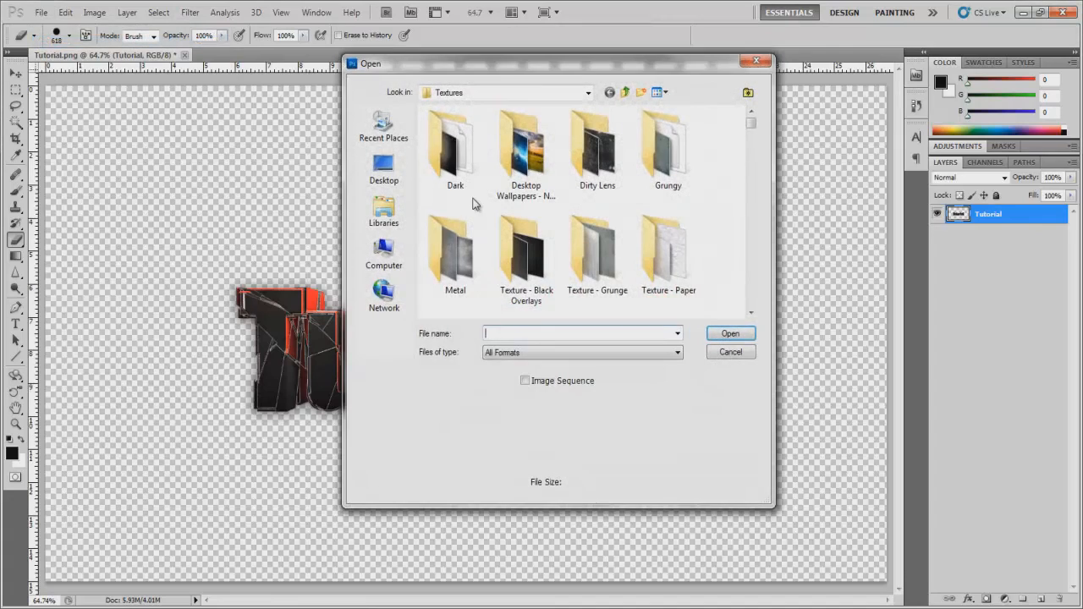
left_click(385, 210)
double_click(474, 156)
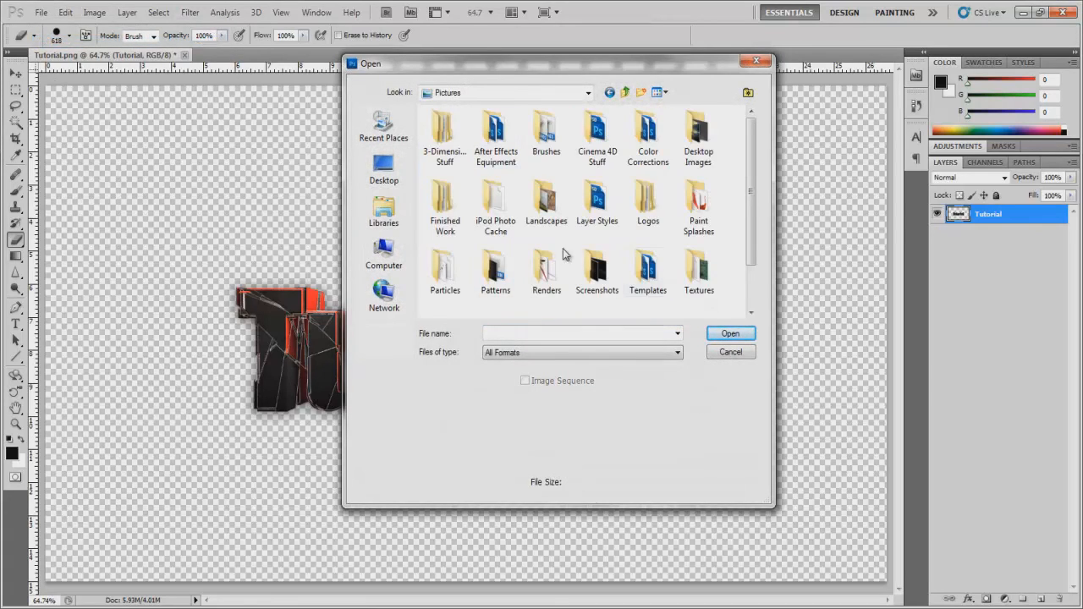
scroll(661, 258, "down", 1)
double_click(445, 273)
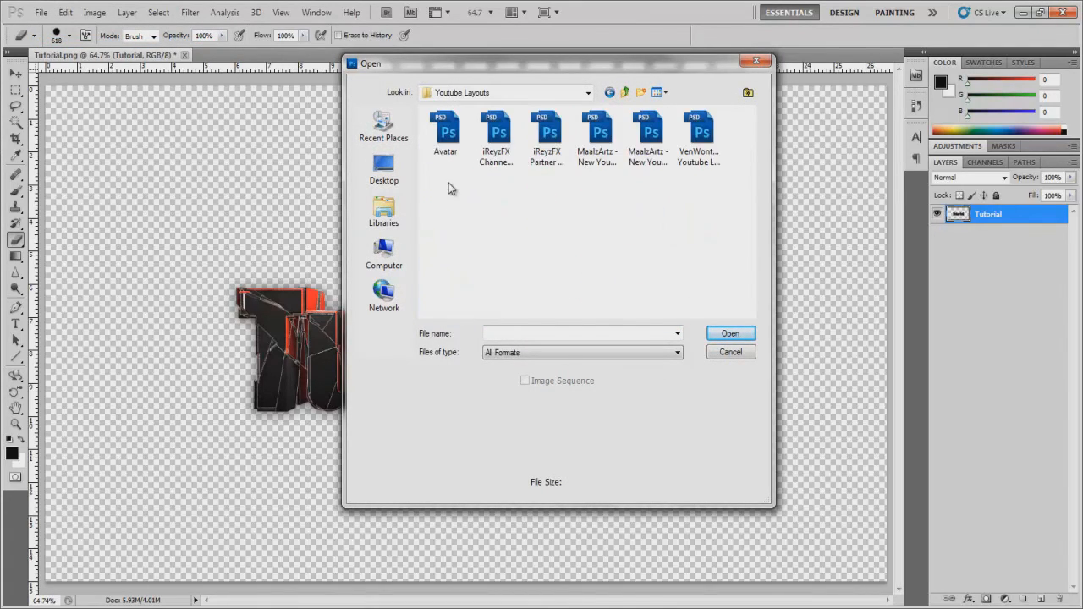
double_click(699, 131)
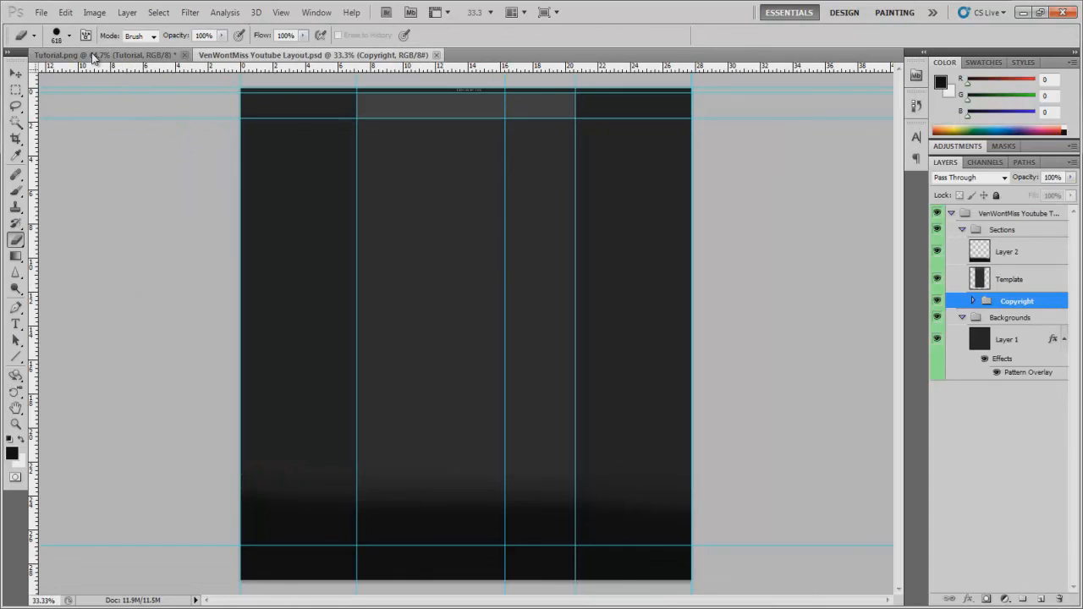
Float the Tutorial.png window, copy its lettering into the Youtube layout document, then dock the window again and return to the layout.
left_click_drag(91, 53, 713, 169)
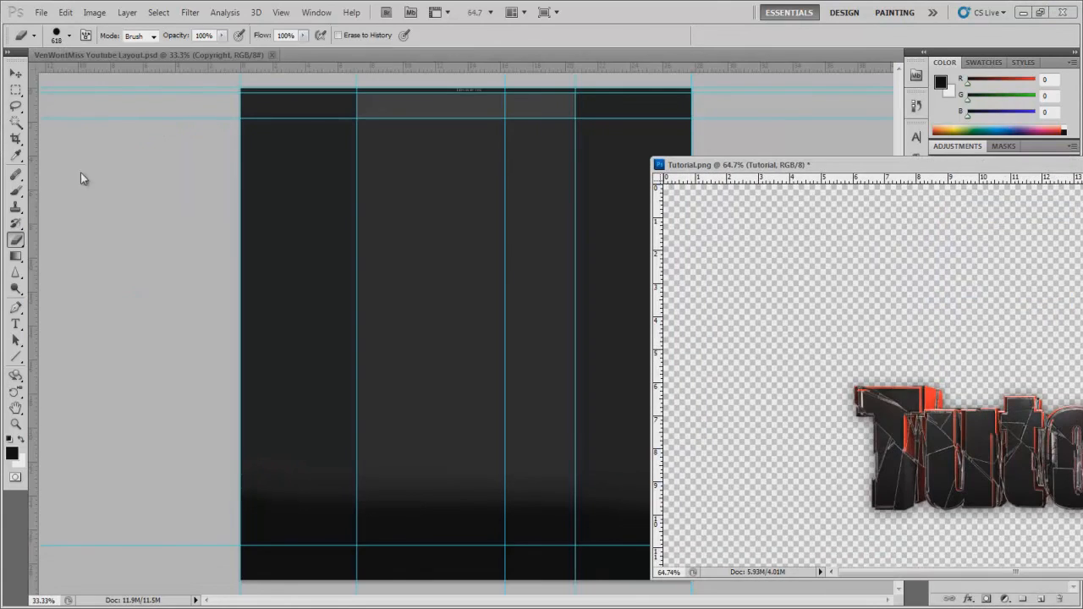
left_click(15, 75)
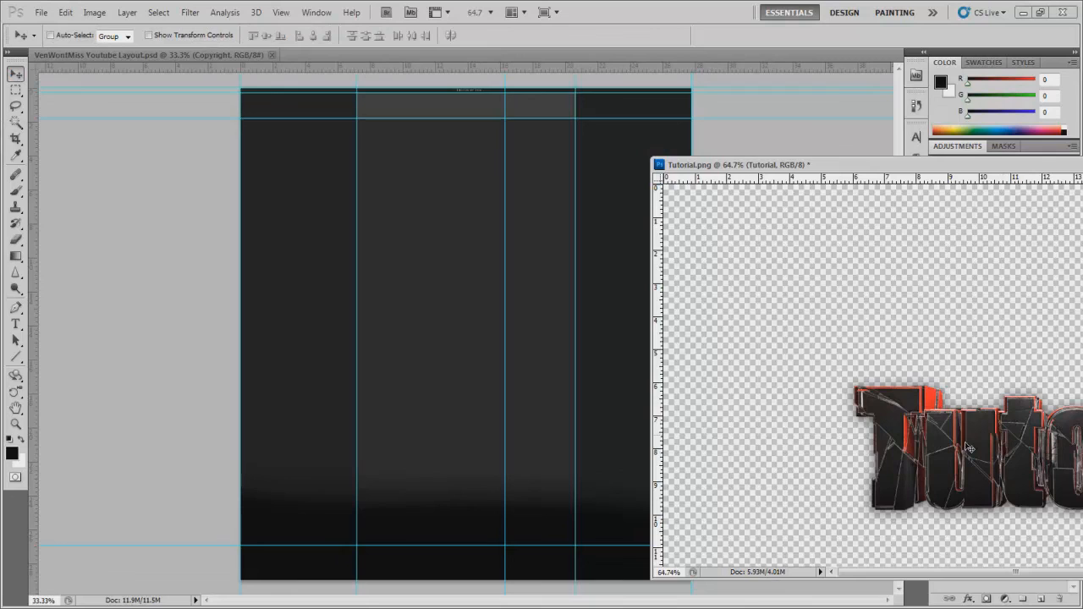
left_click_drag(976, 456, 577, 237)
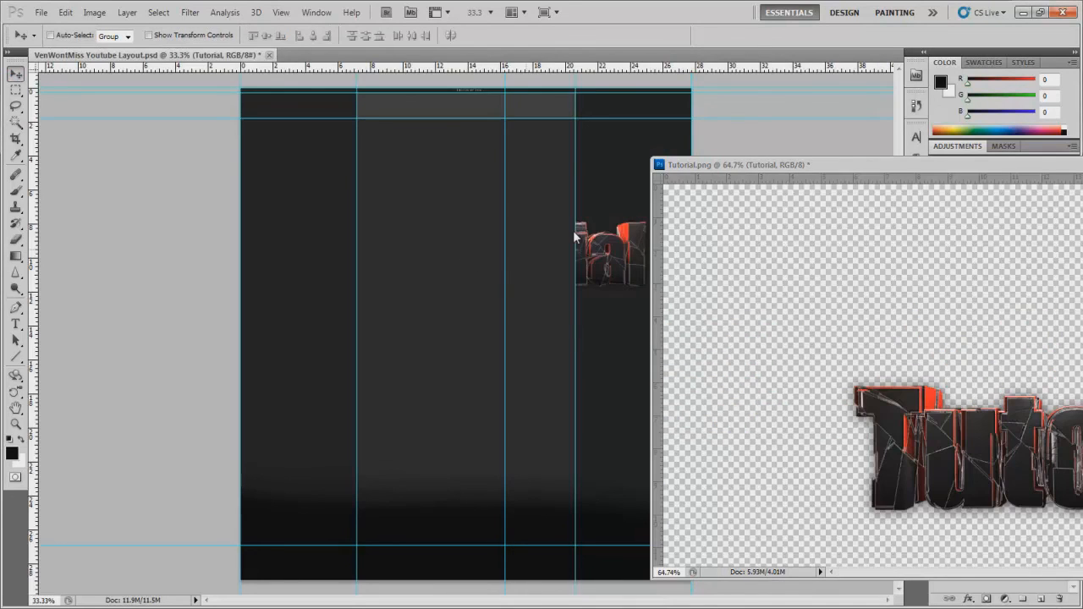
left_click_drag(762, 169, 474, 54)
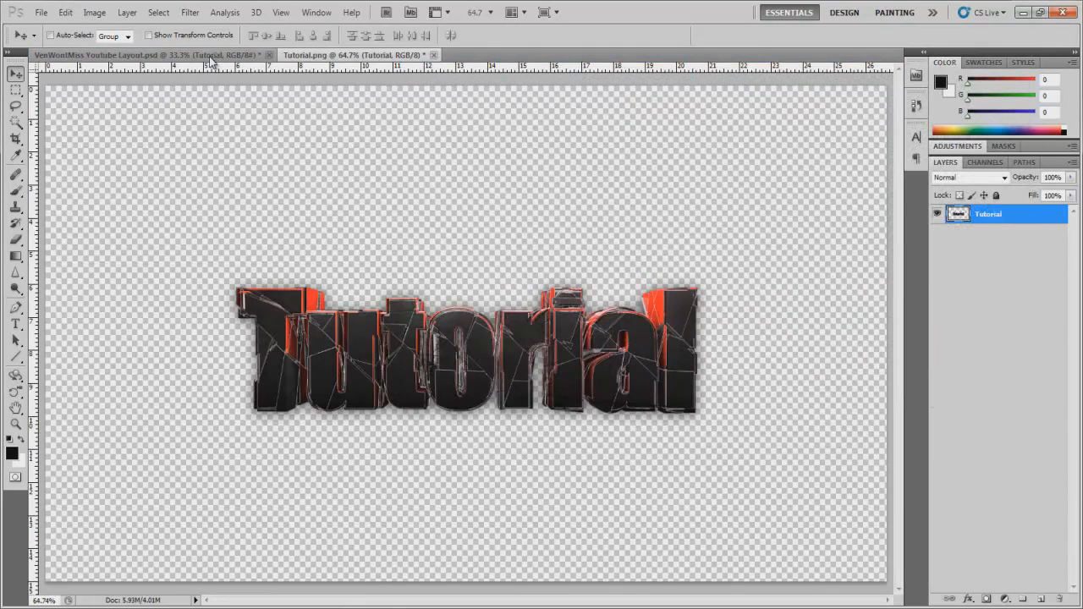
left_click(210, 56)
Move the lettering to the layout's left side column, rotate it 90° counterclockwise and scale it proportionally to 27.67%.
left_click_drag(573, 275, 558, 337)
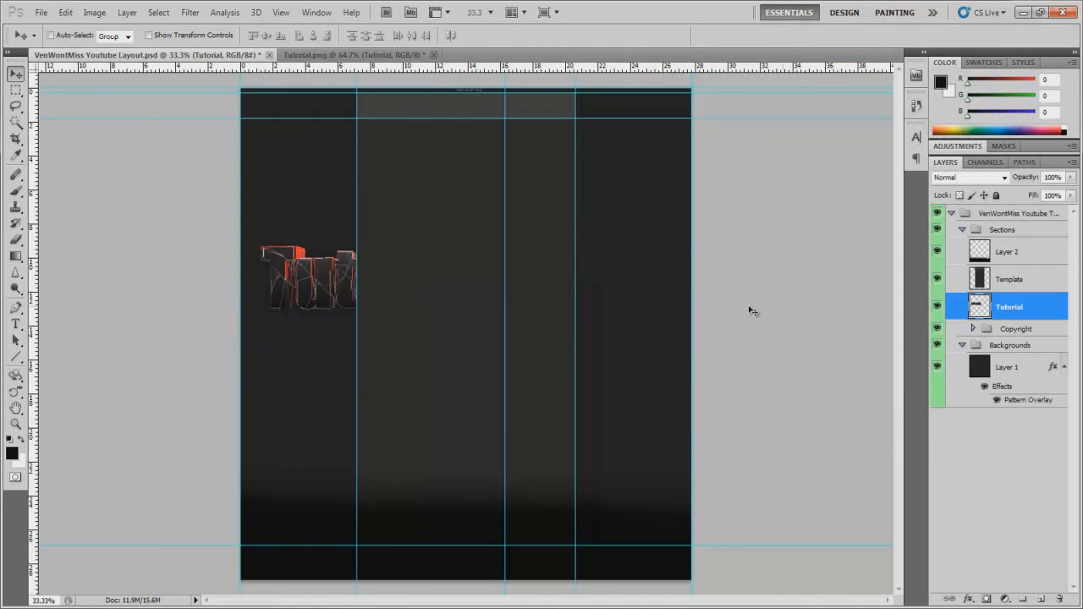
key("ctrl+t")
right_click(408, 289)
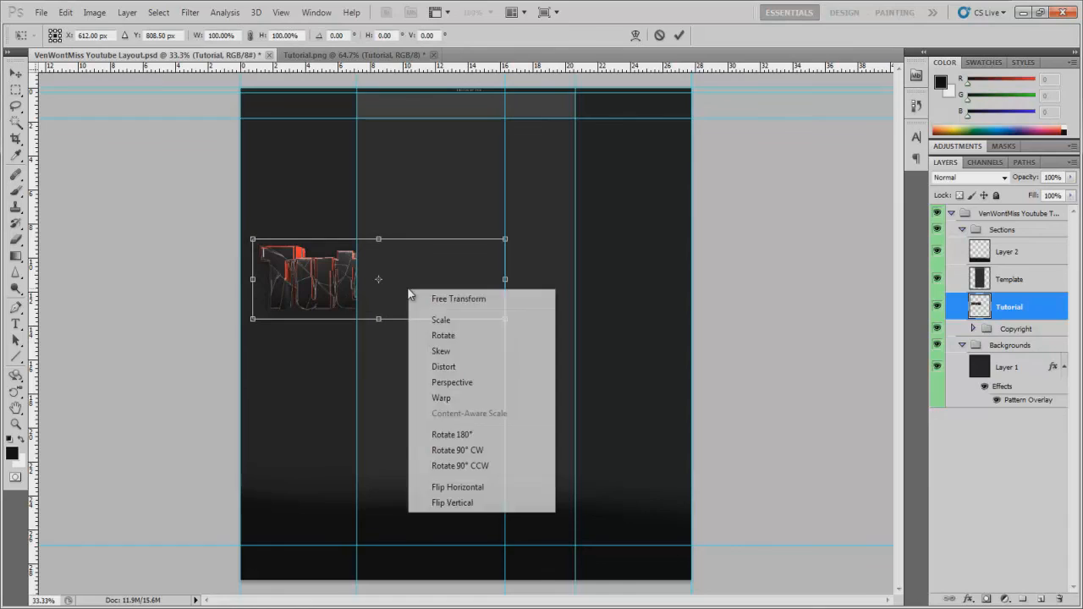
left_click(480, 466)
left_click_drag(359, 367, 419, 272)
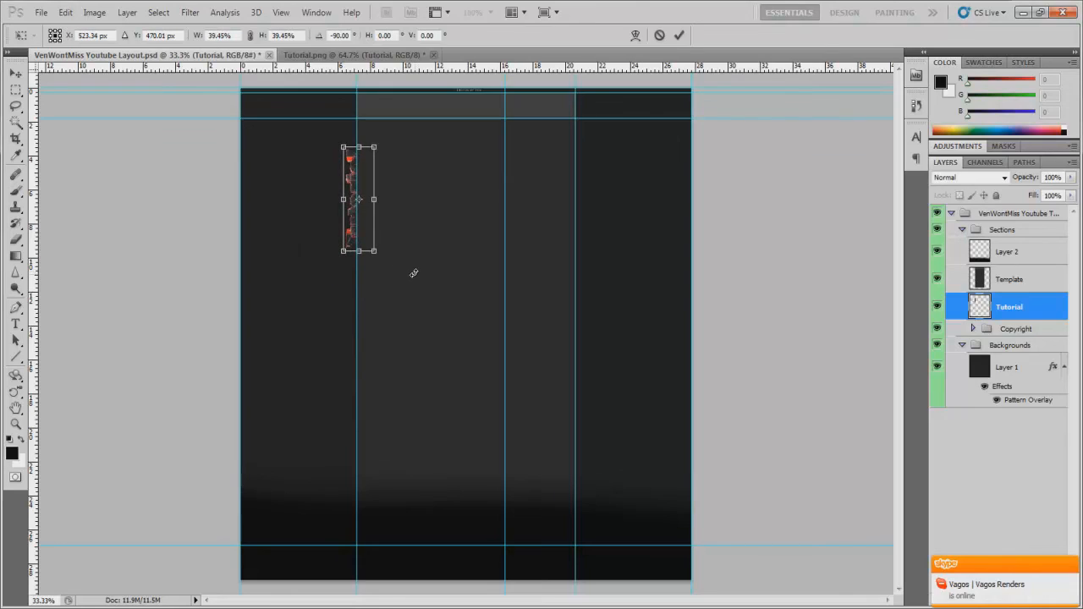
left_click_drag(355, 241, 352, 212, "shift")
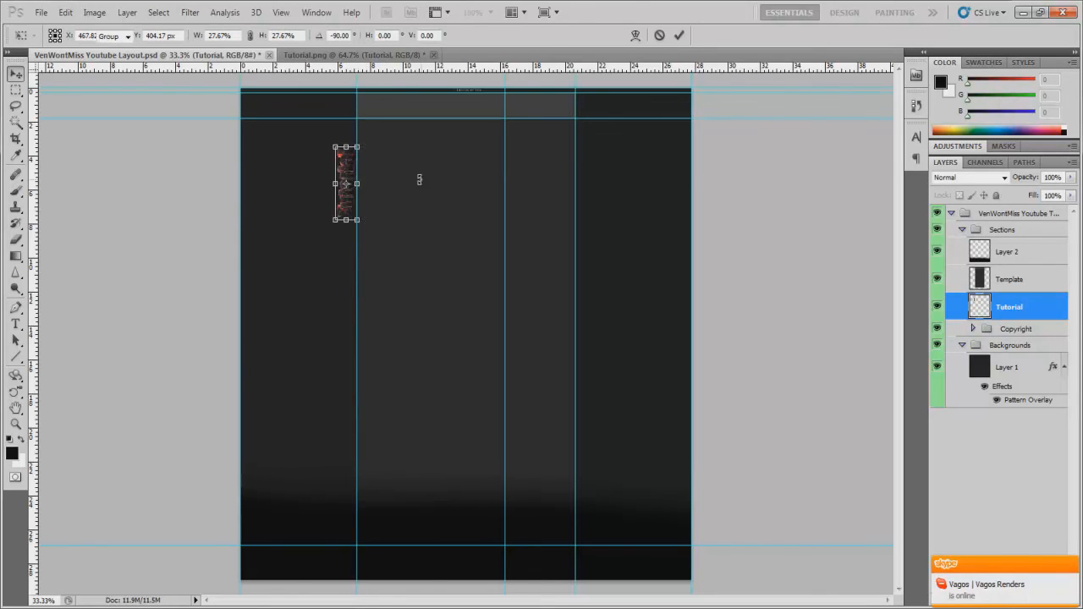
key("Return")
Nudge the vertical lettering flush against the guide at the left edge of the layout's centre column.
left_click(16, 425)
right_click(327, 274)
left_click(354, 285)
left_click(395, 257)
left_click(299, 270)
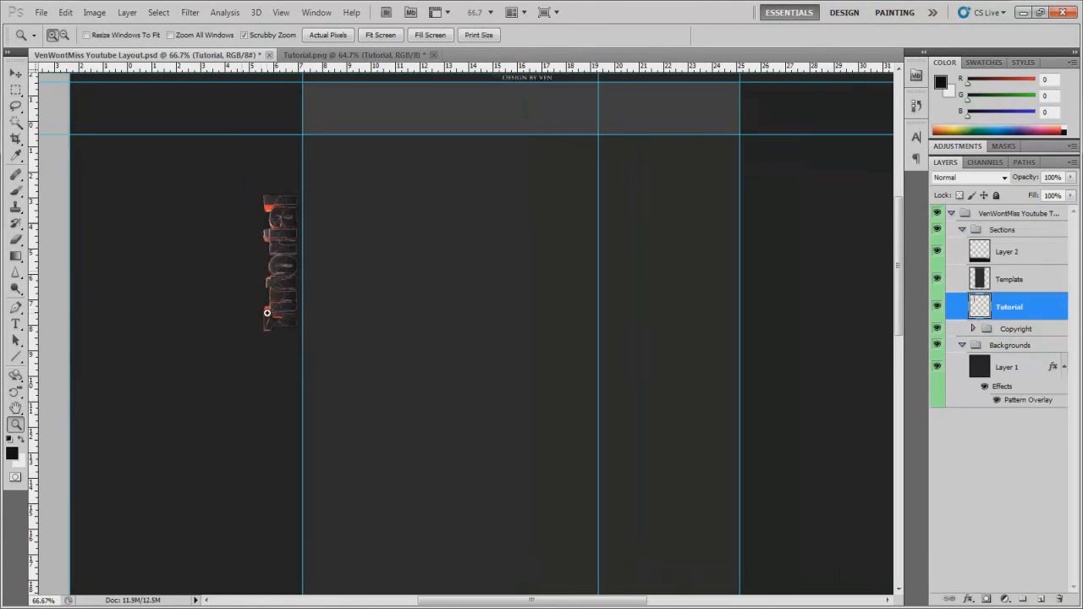
key("v")
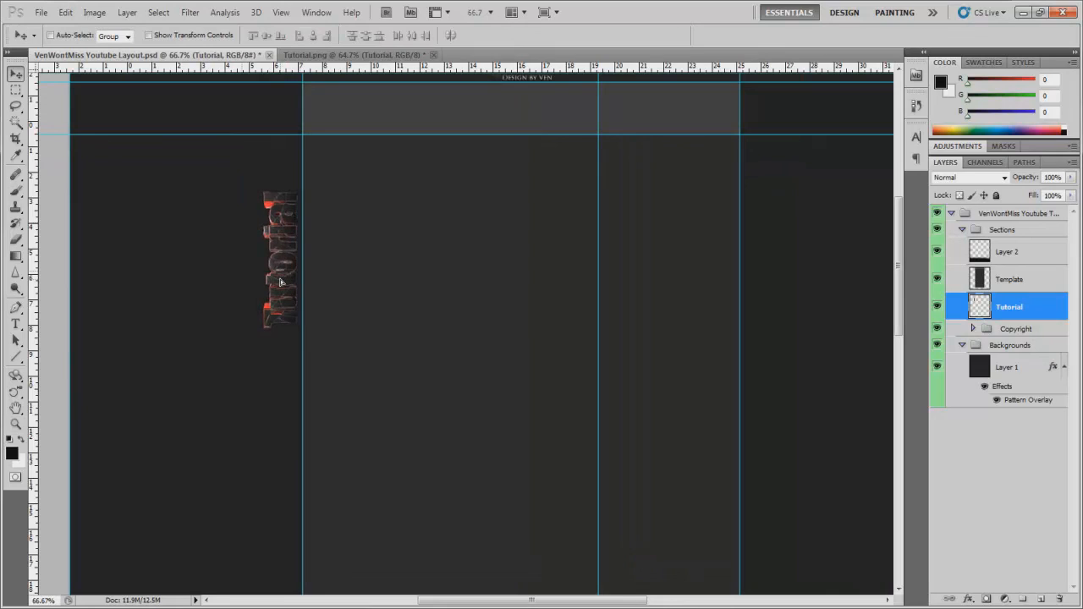
left_click_drag(279, 282, 283, 282)
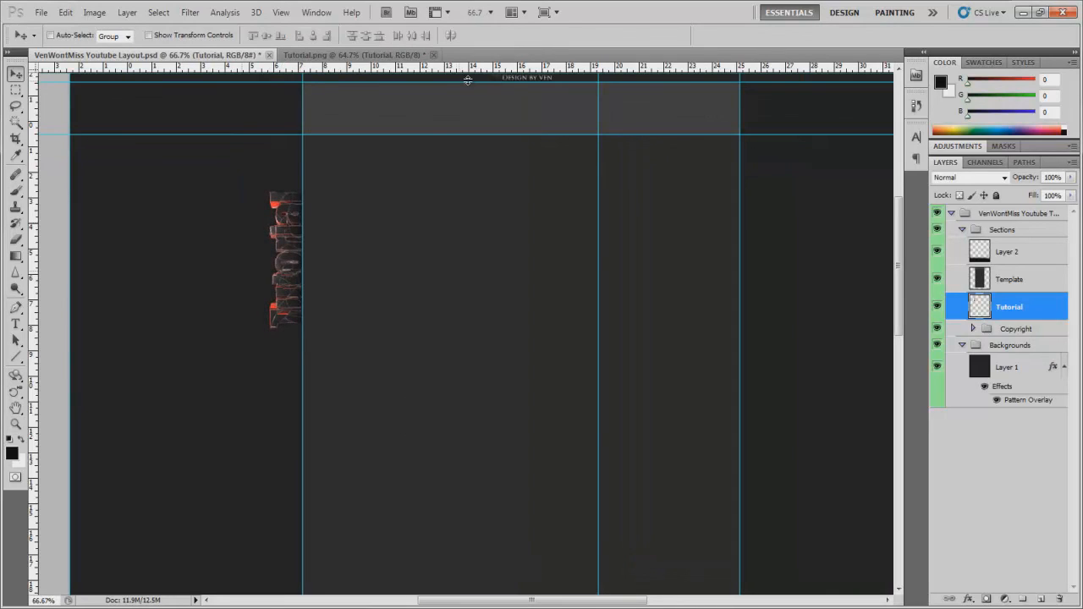
left_click(16, 425)
right_click(498, 408)
left_click(519, 420)
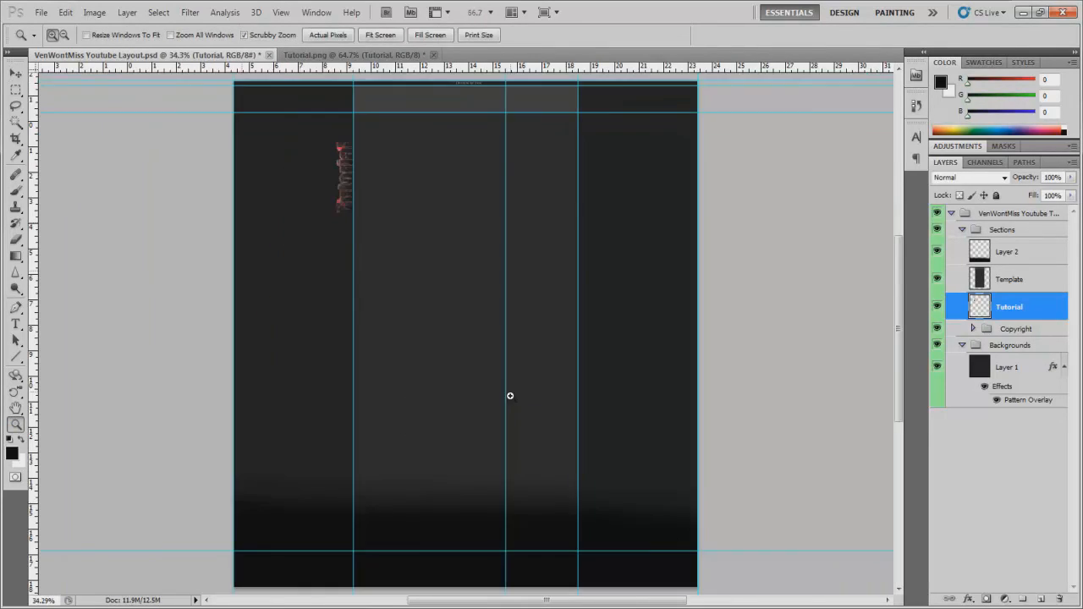